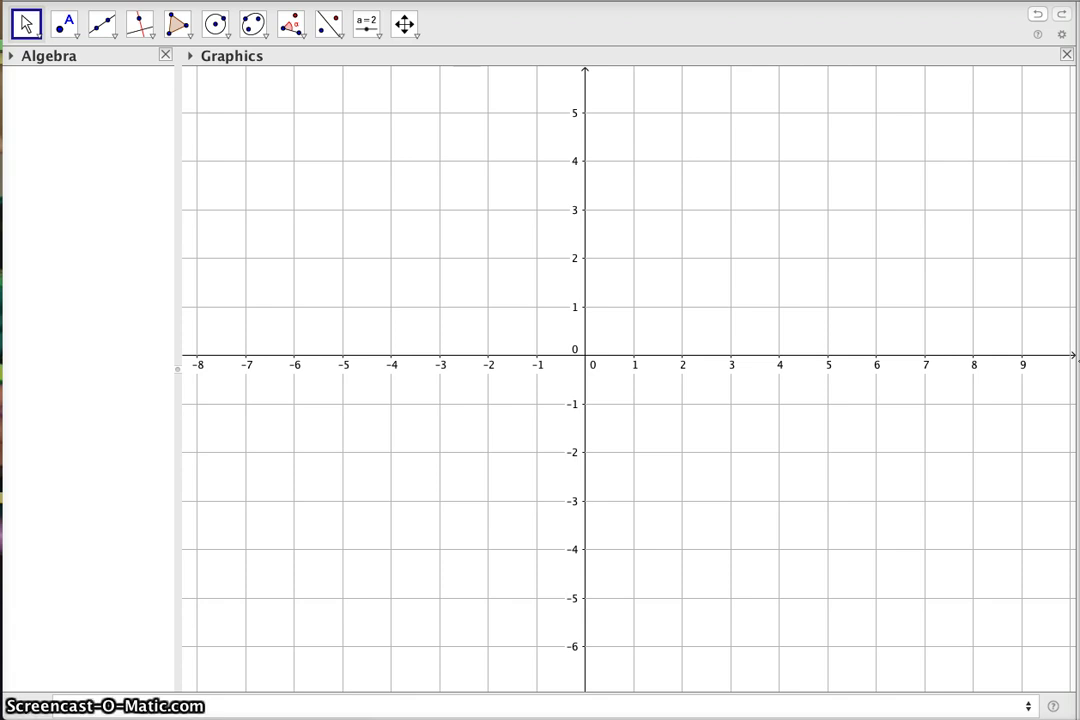
Step: Place three free points at about (-3.59, 3.5), (2.41, 0.57) and (-3, -2) in the coordinate plane
click(411, 182)
click(419, 186)
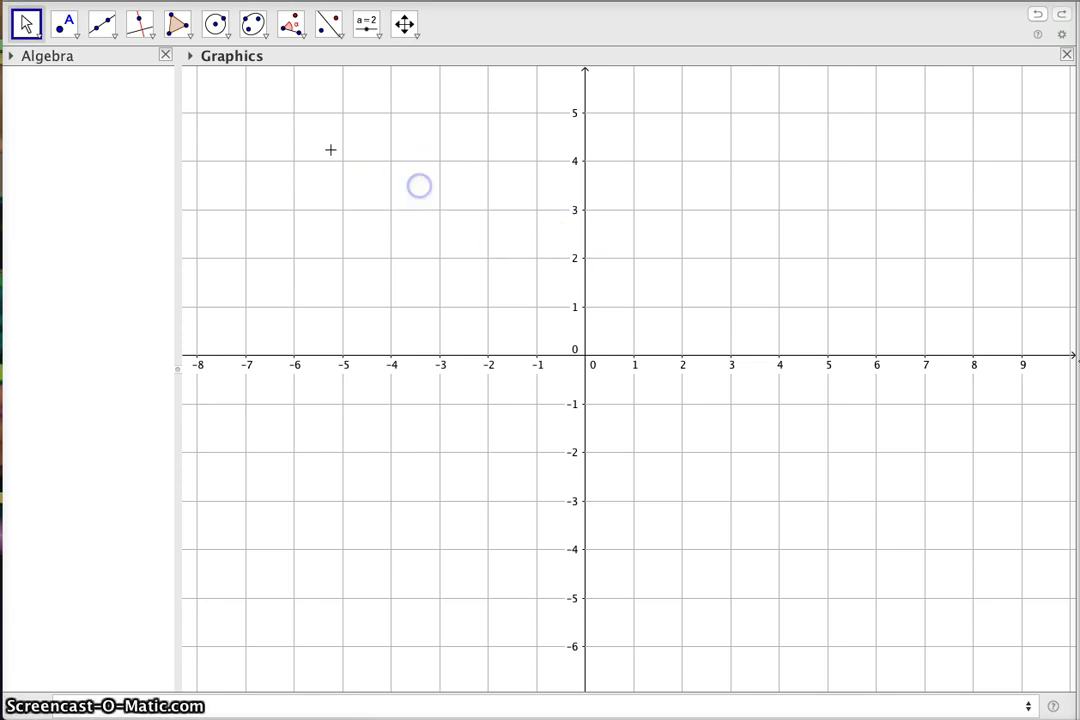
click(63, 26)
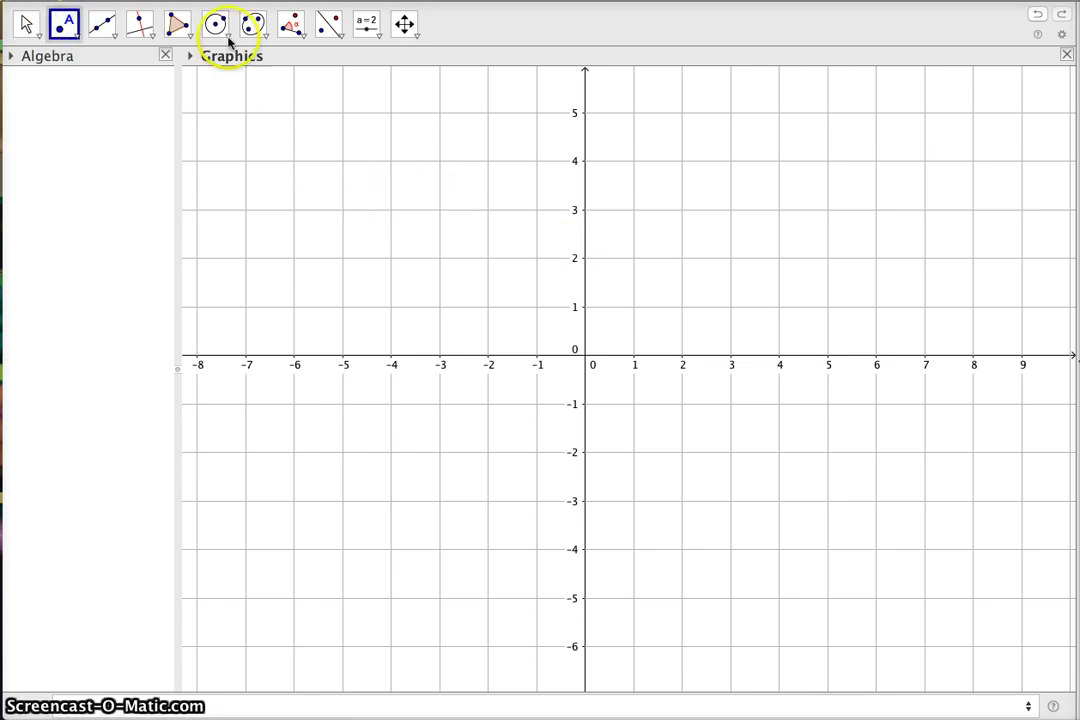
click(411, 184)
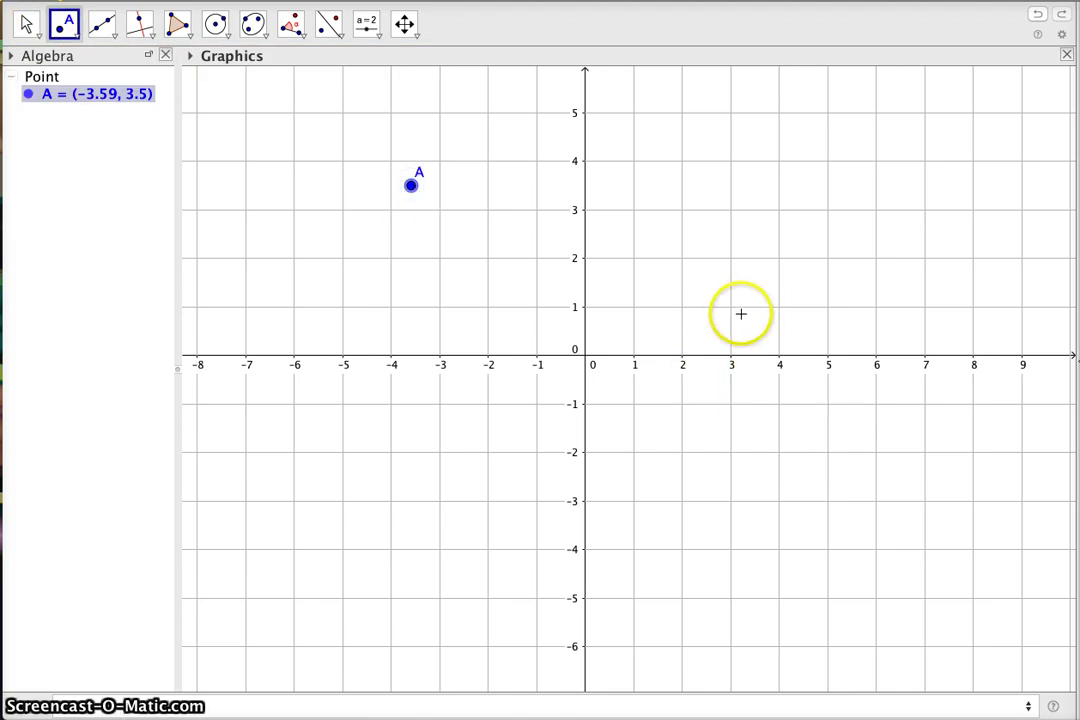
click(702, 327)
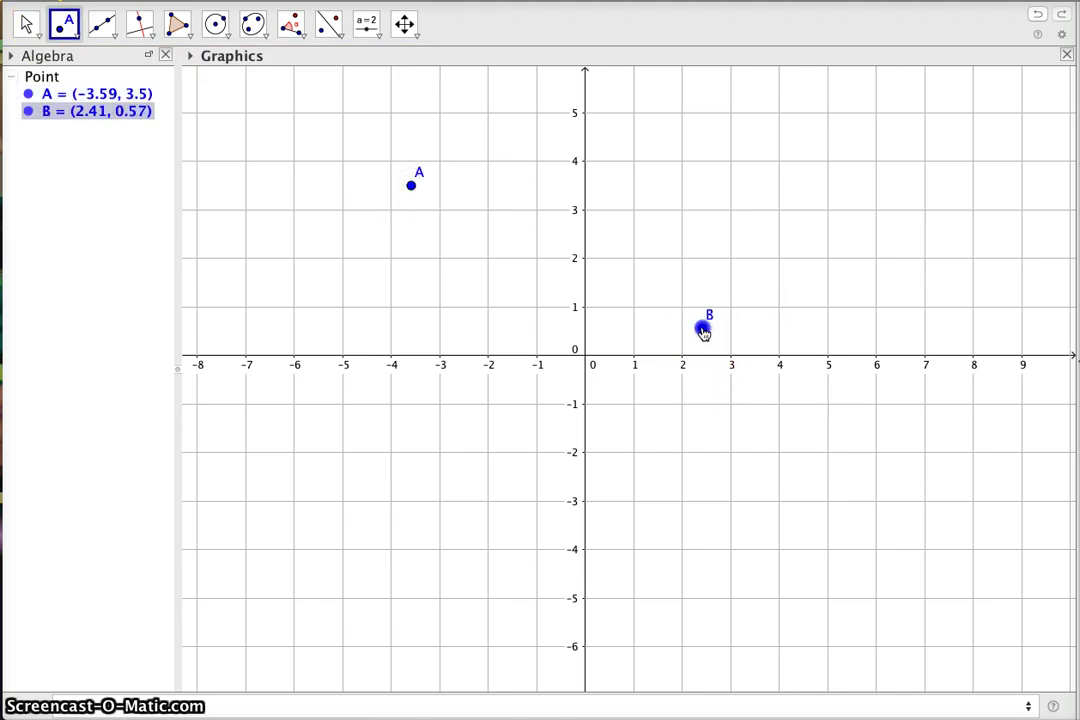
click(440, 451)
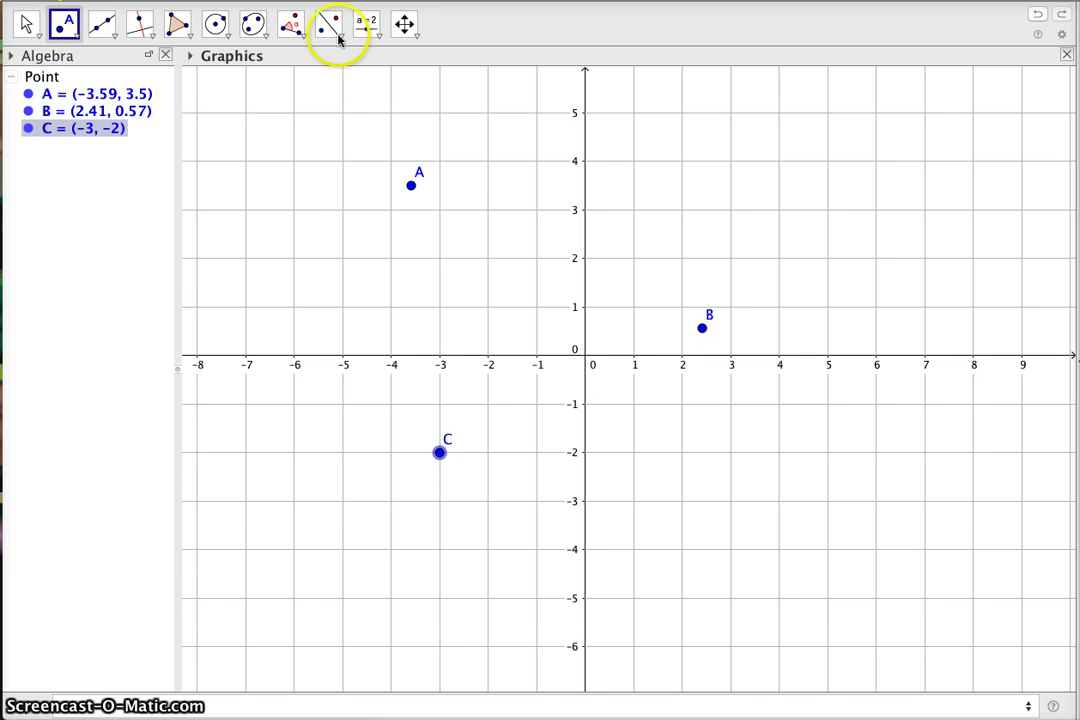
Step: Draw a triangle with the Polygon tool through points A, C and B, closing it at A
click(177, 22)
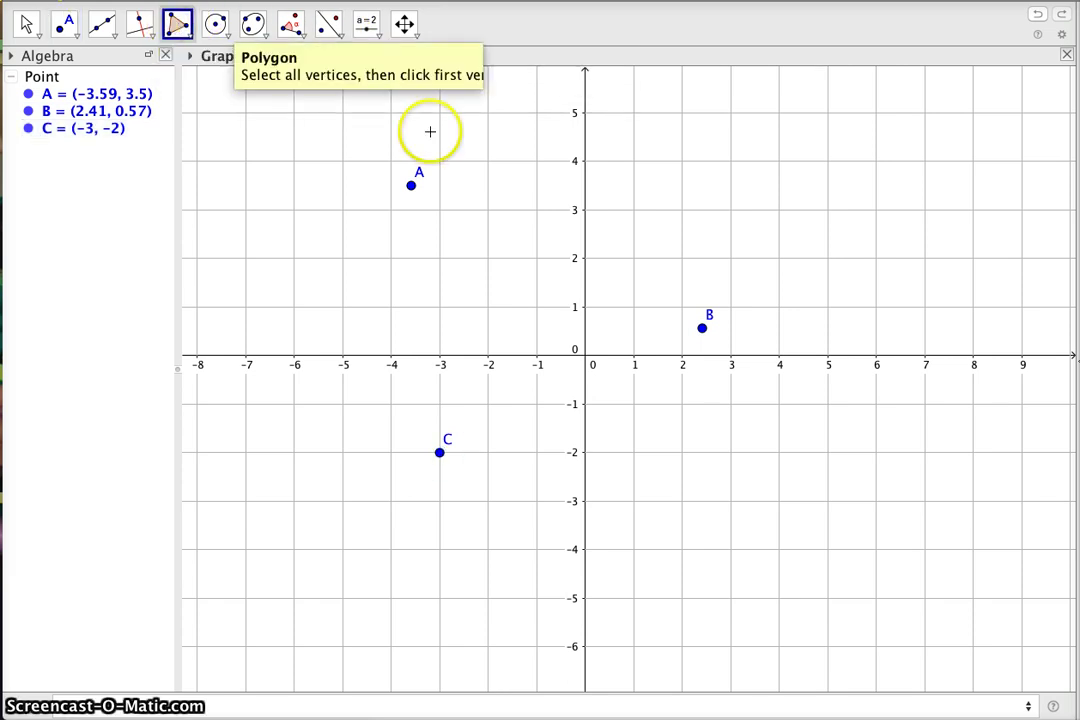
click(411, 186)
click(440, 451)
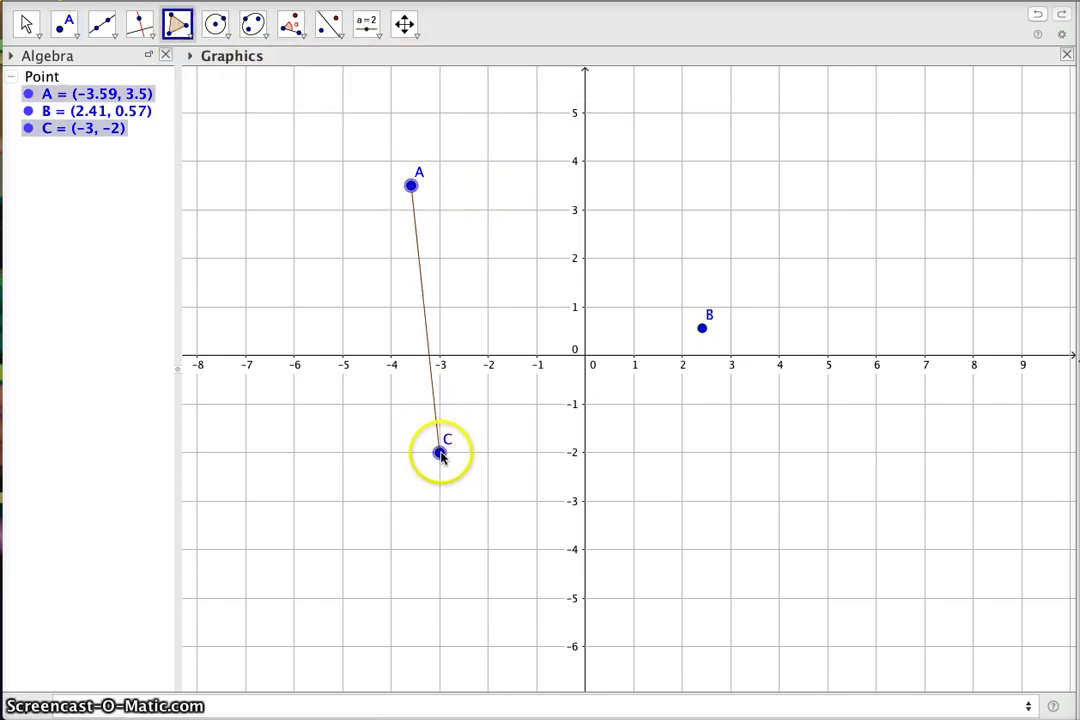
click(702, 328)
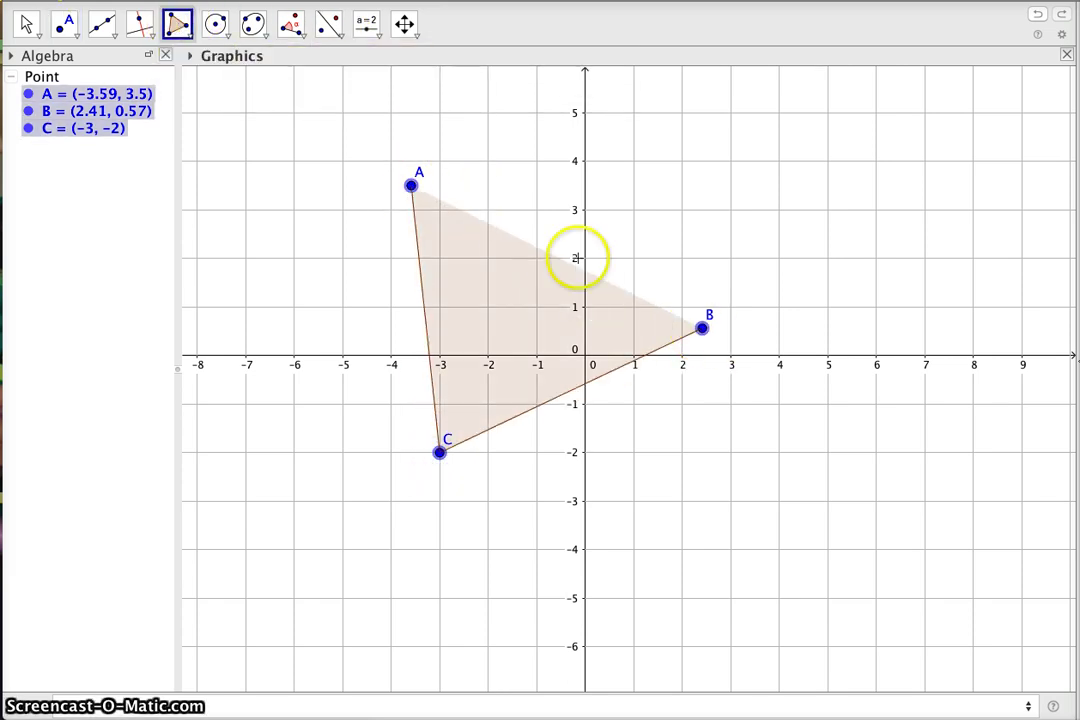
click(411, 187)
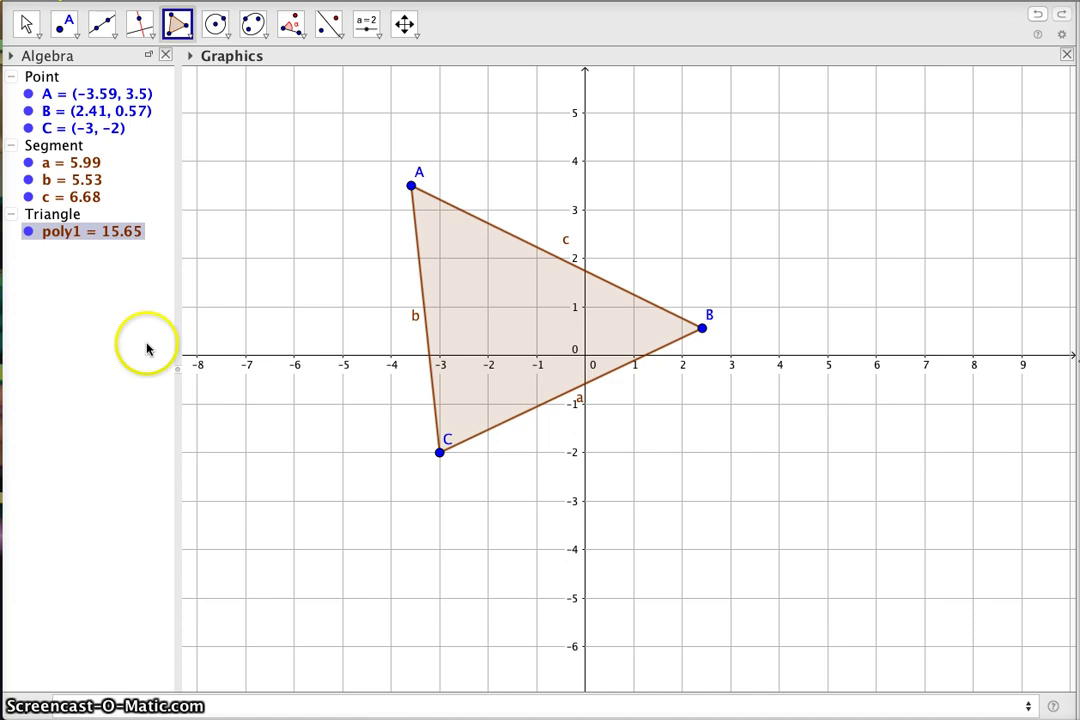
Step: Construct the midpoints of the triangle's three sides c, b and a with the Midpoint or Center tool
click(70, 31)
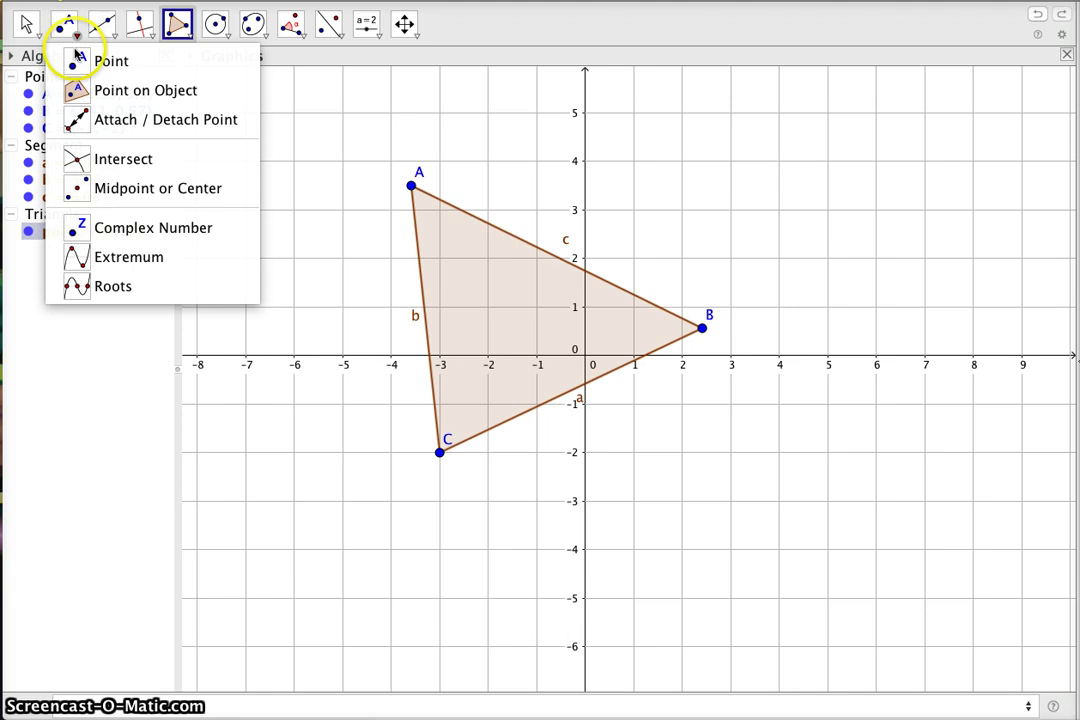
click(112, 192)
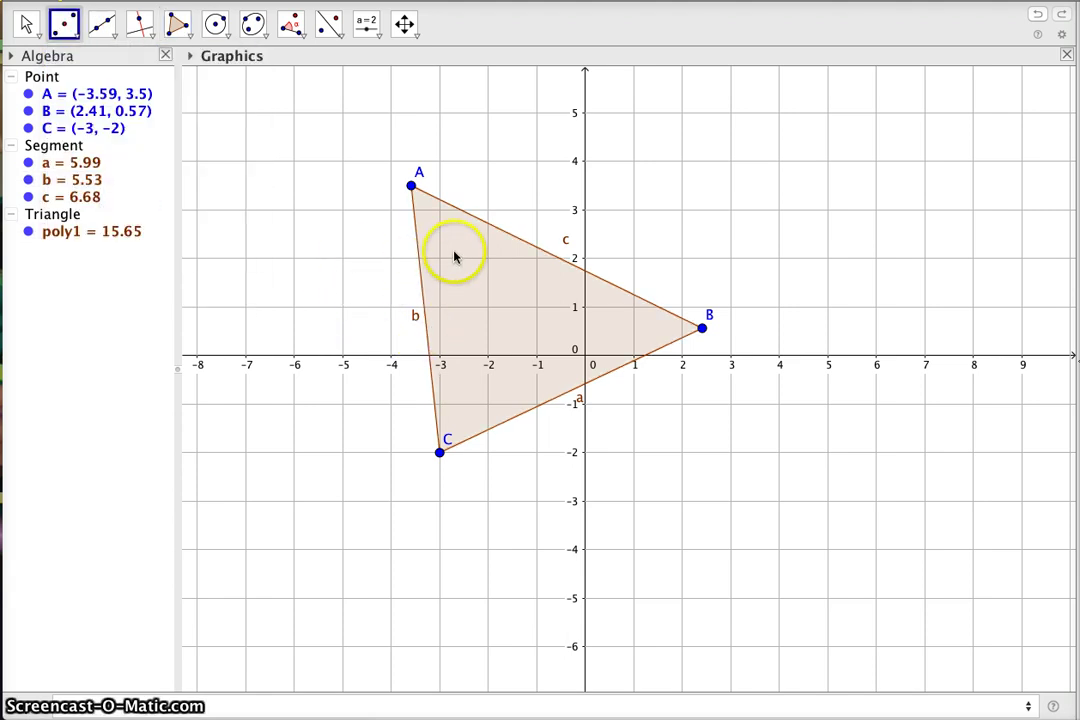
click(494, 229)
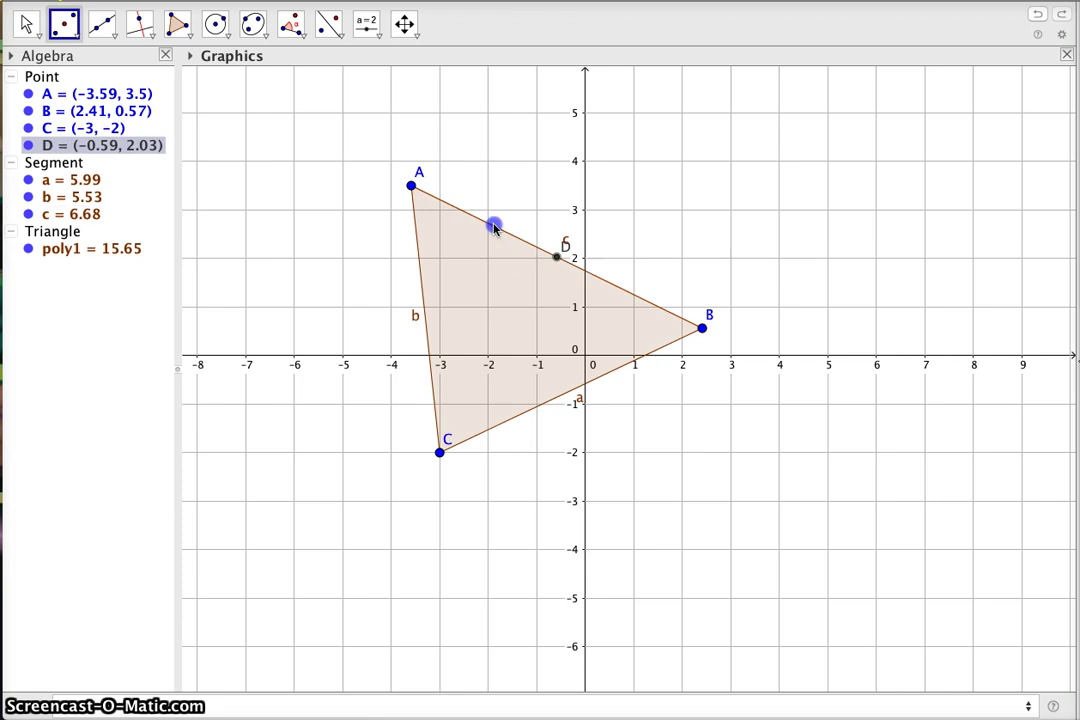
click(420, 279)
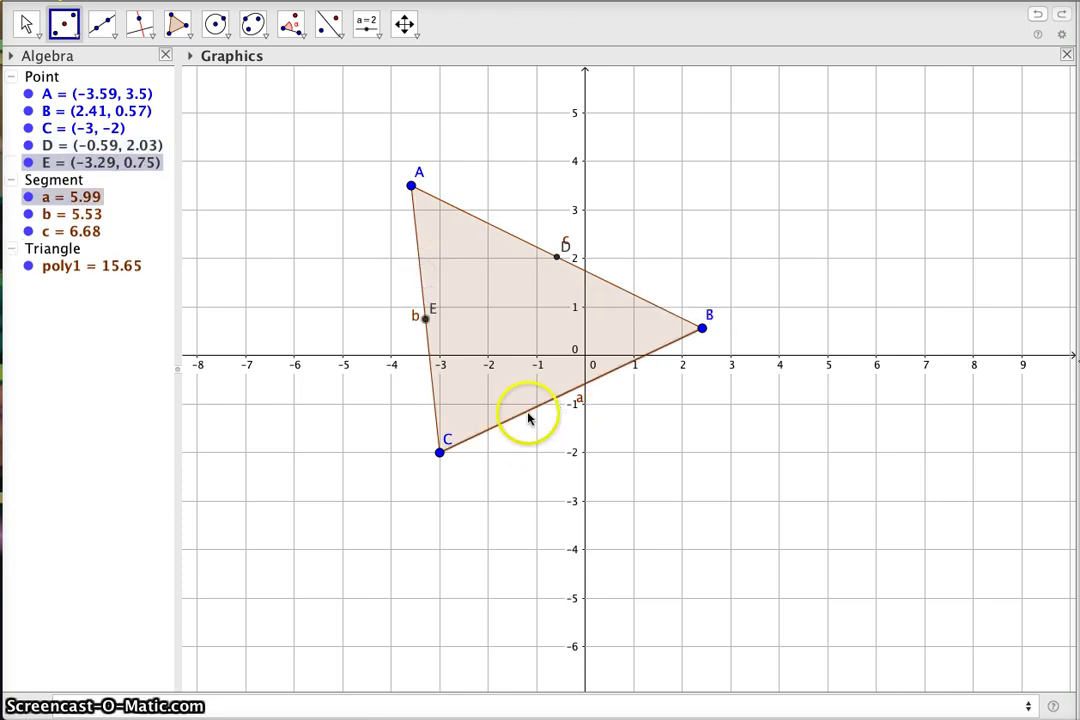
click(527, 416)
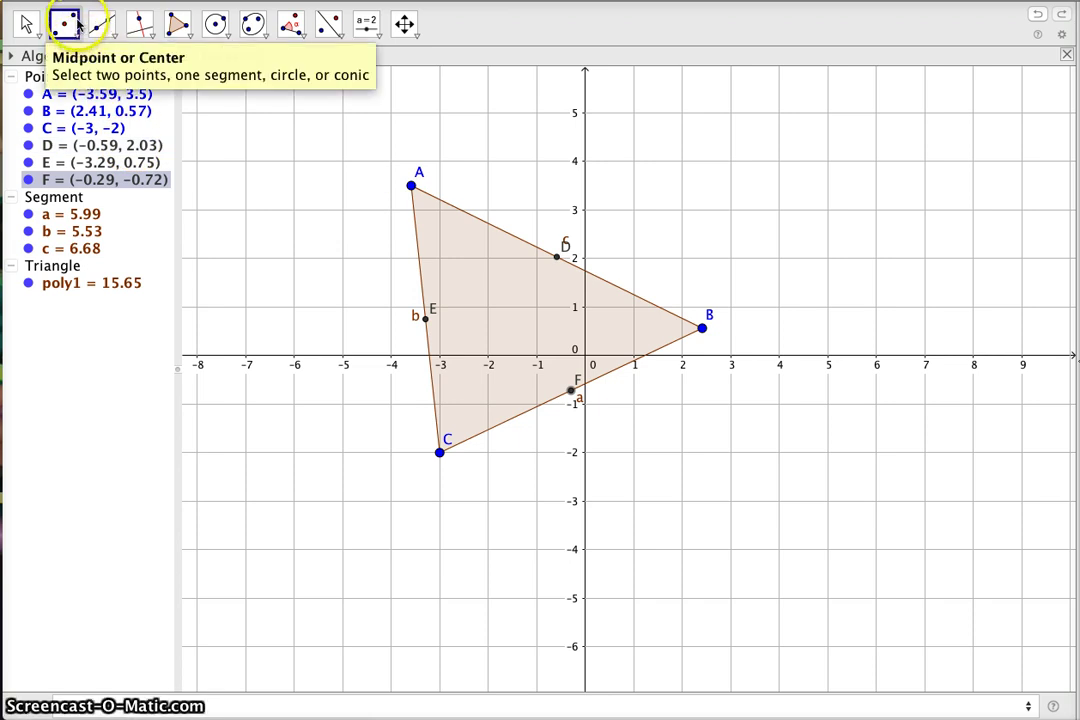
Step: Hide the midpoints of all three triangle sides
click(29, 146)
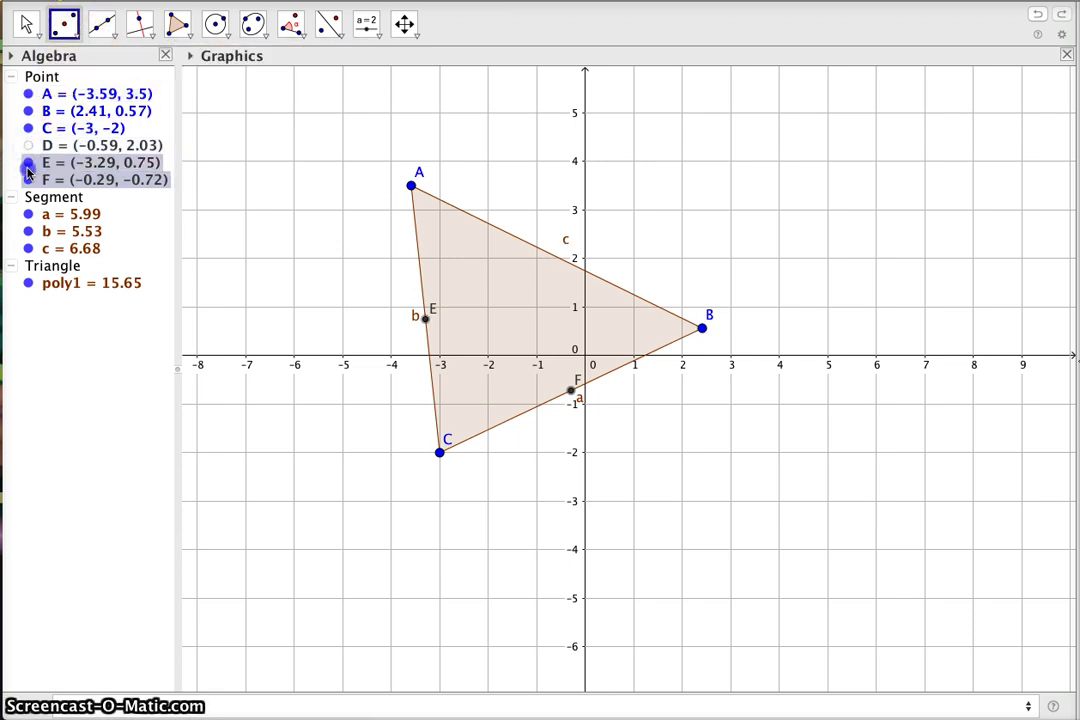
click(28, 177)
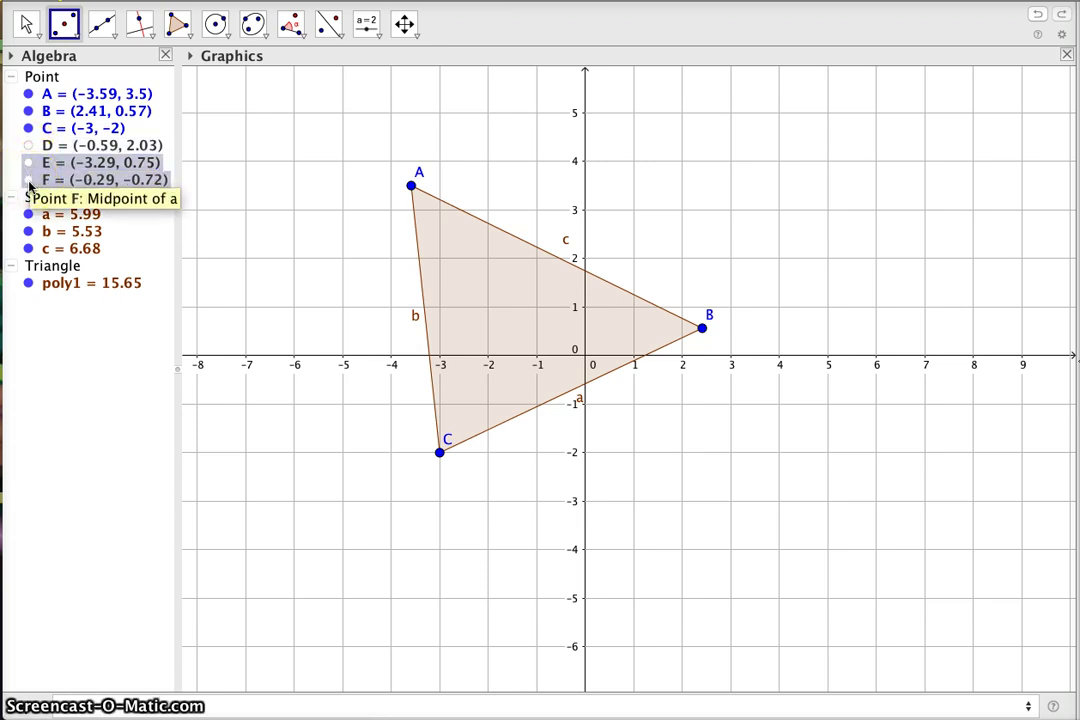
click(68, 28)
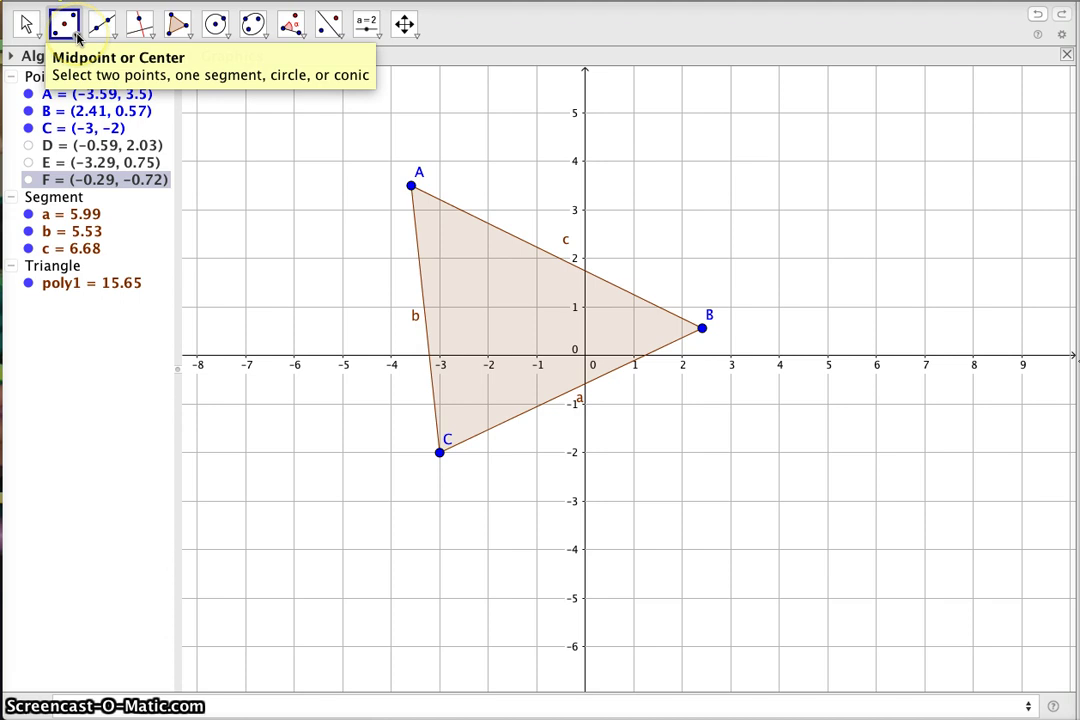
click(79, 37)
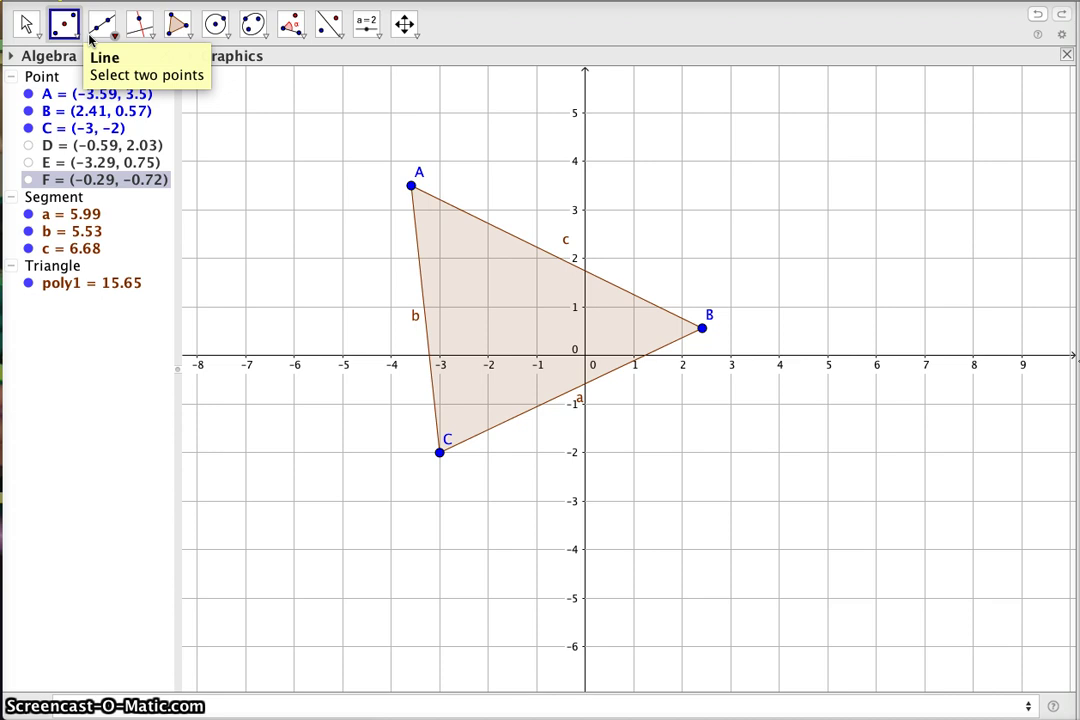
Step: Construct the perpendicular line from vertex A to the opposite side a
click(145, 33)
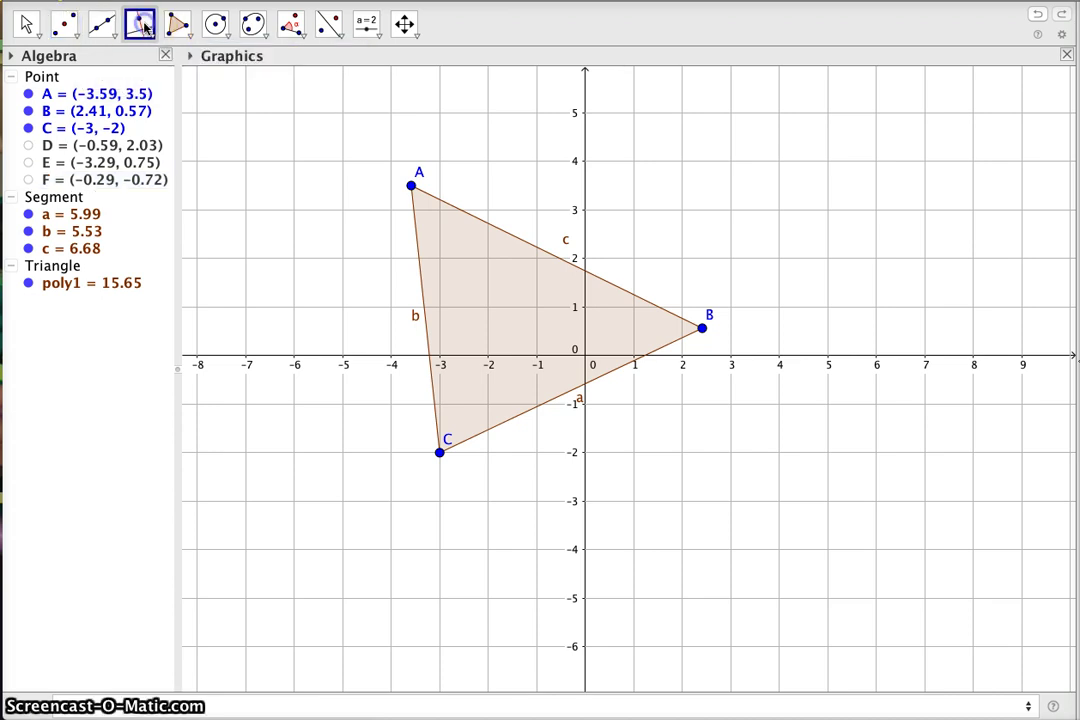
click(409, 187)
click(338, 181)
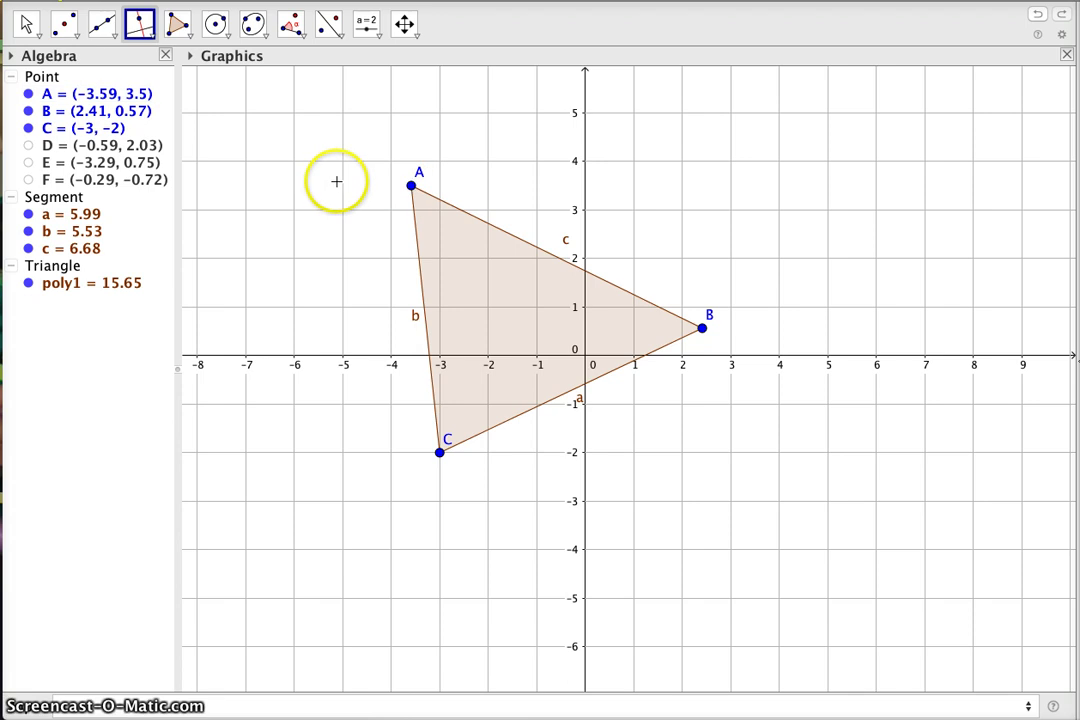
click(411, 186)
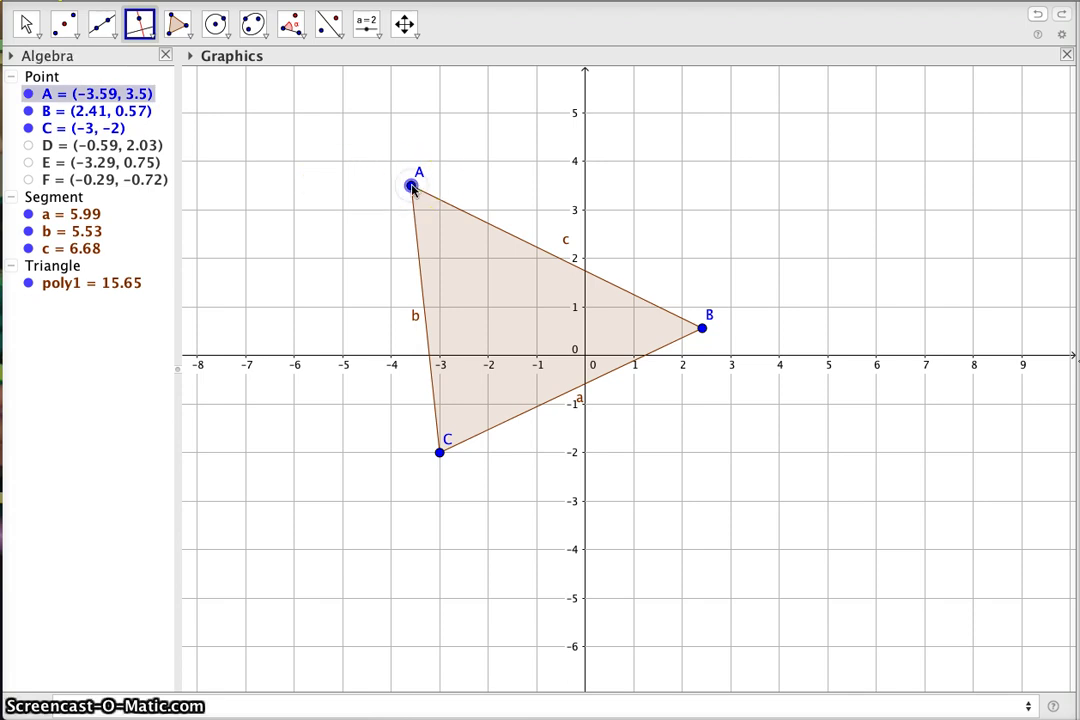
click(540, 408)
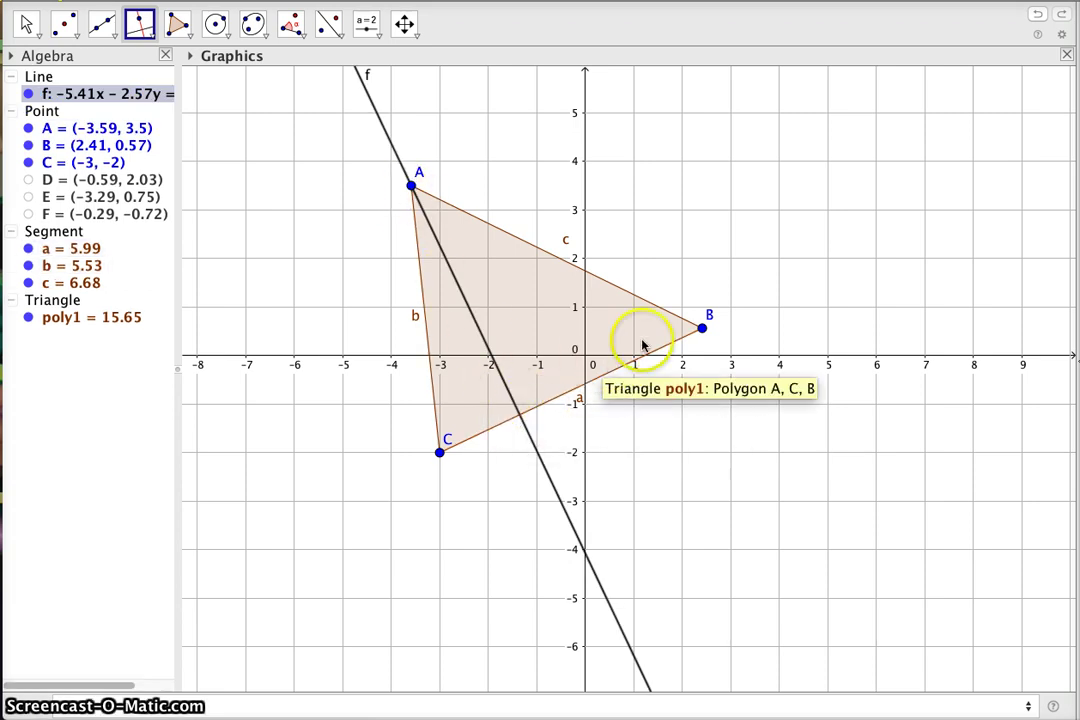
Step: Construct the perpendicular lines from vertex B to side b and from vertex C to side c
click(426, 325)
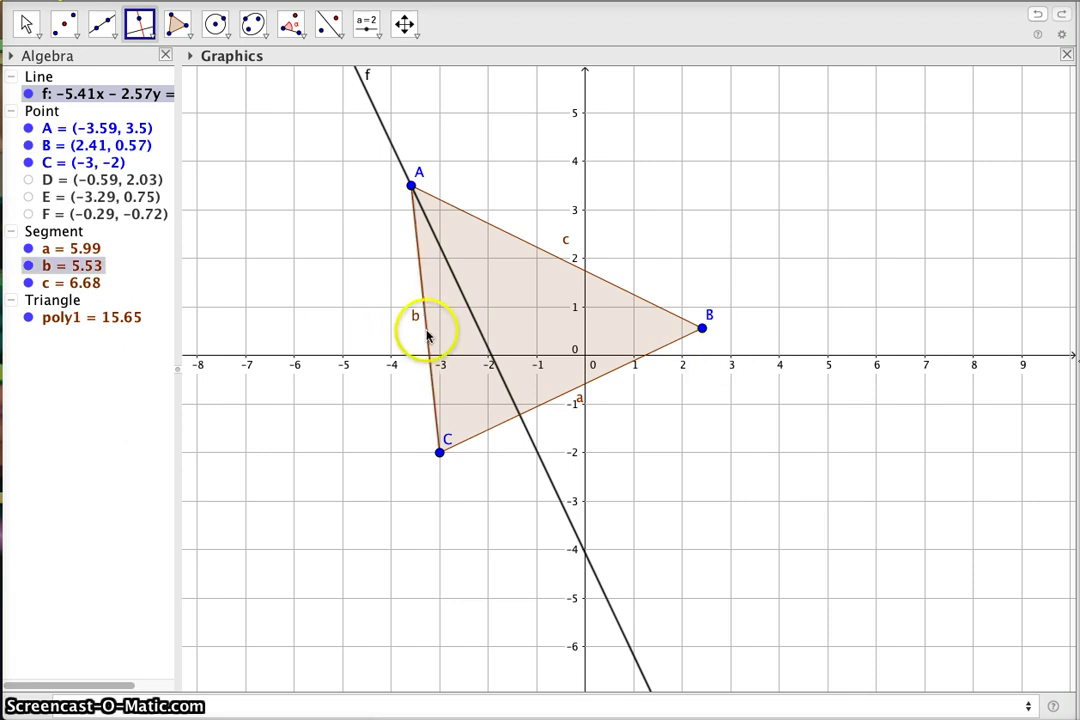
click(703, 330)
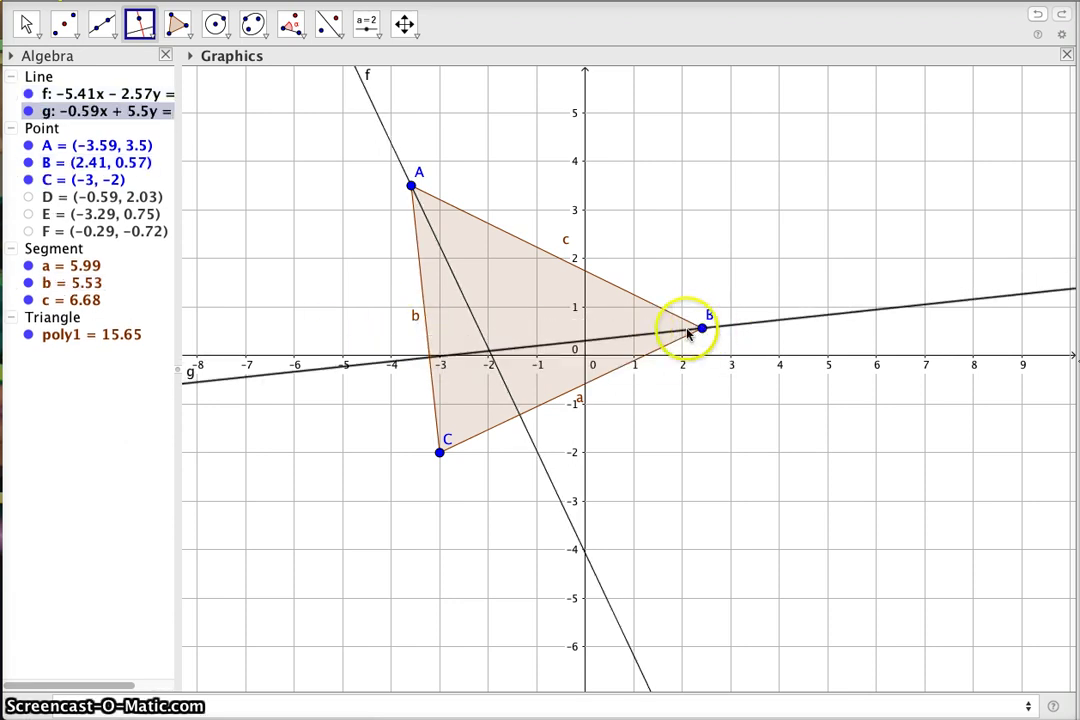
click(540, 248)
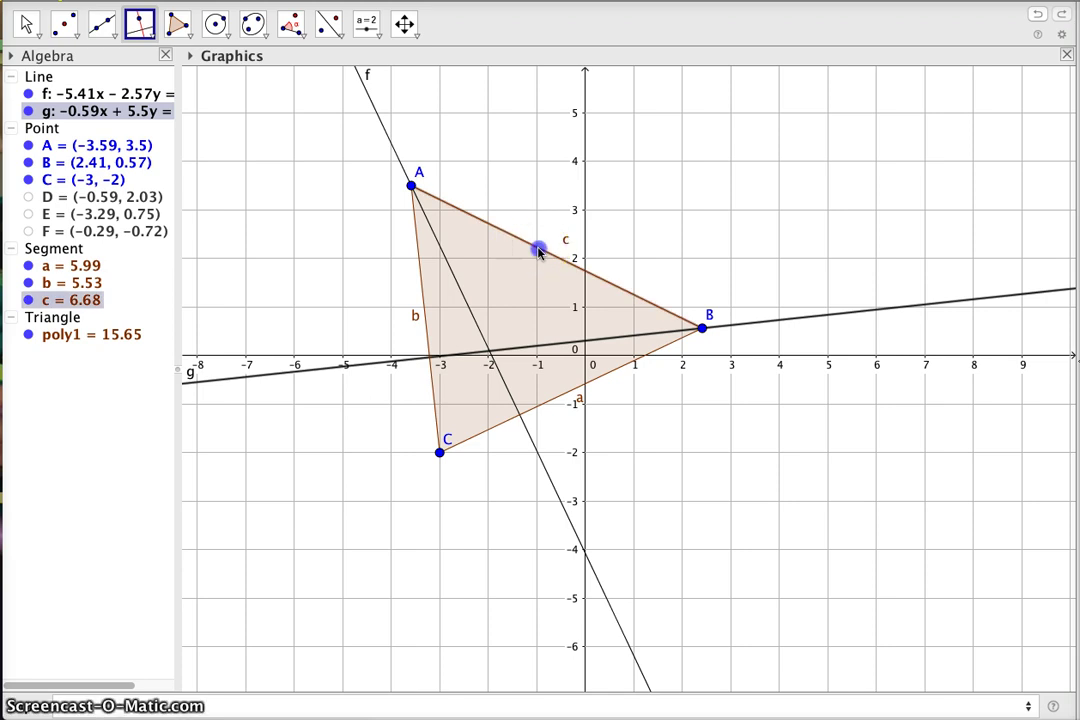
click(440, 454)
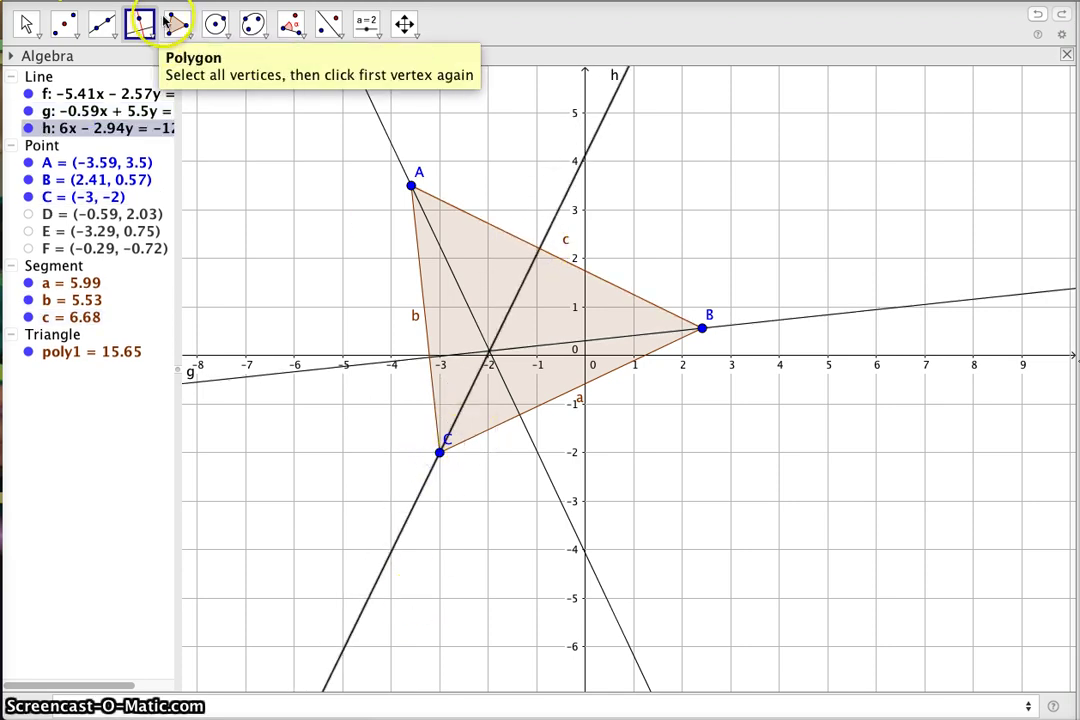
Step: Mark the foot of each altitude with the Intersect tool where the perpendiculars meet sides c, b and a
click(76, 37)
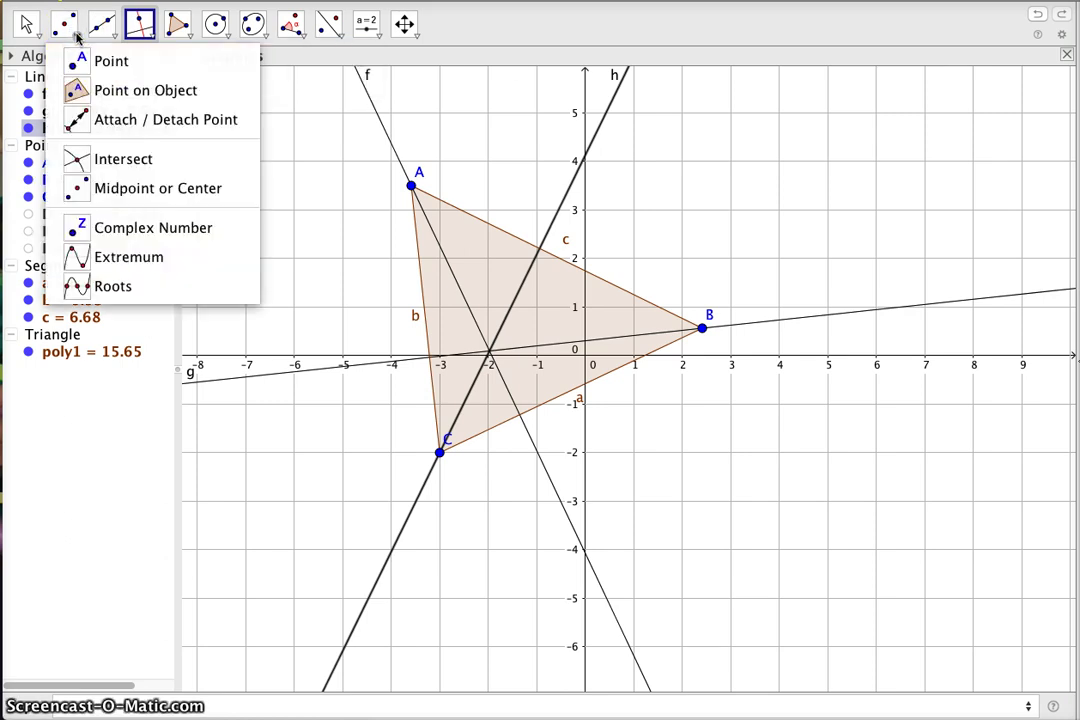
click(116, 160)
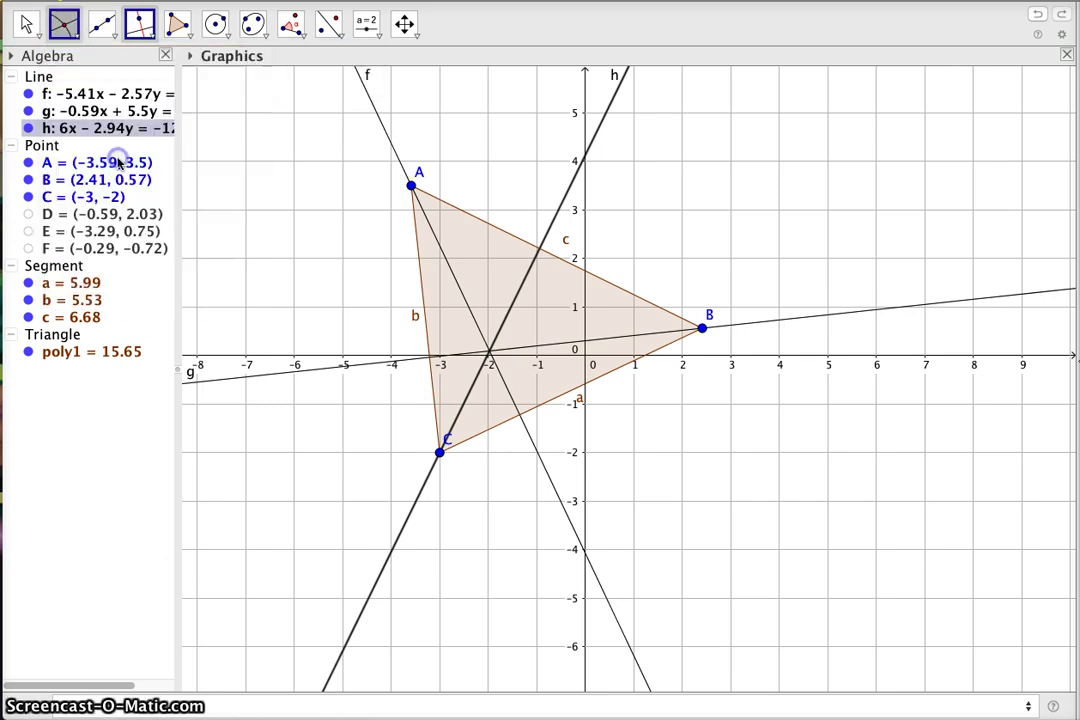
click(540, 252)
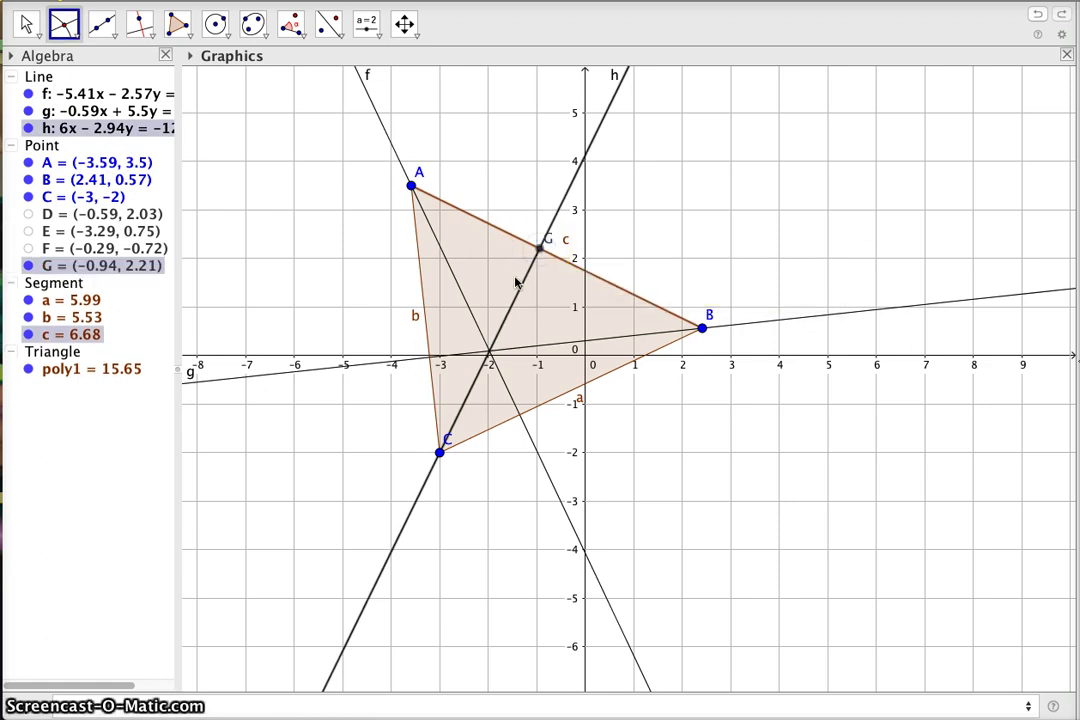
click(431, 358)
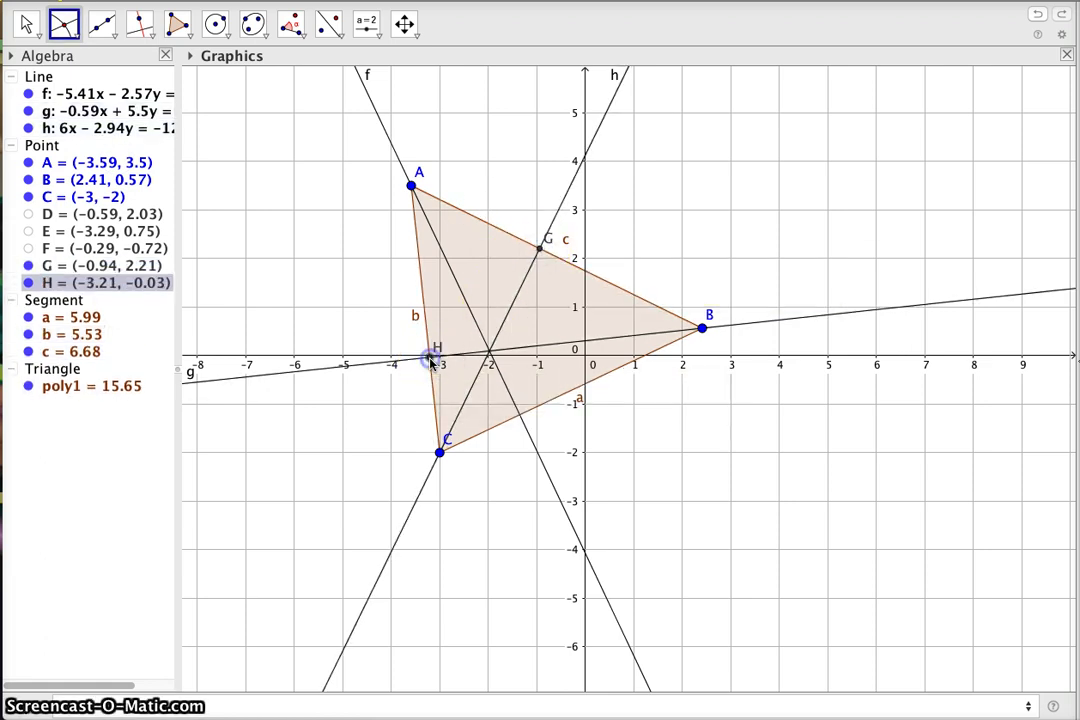
click(520, 415)
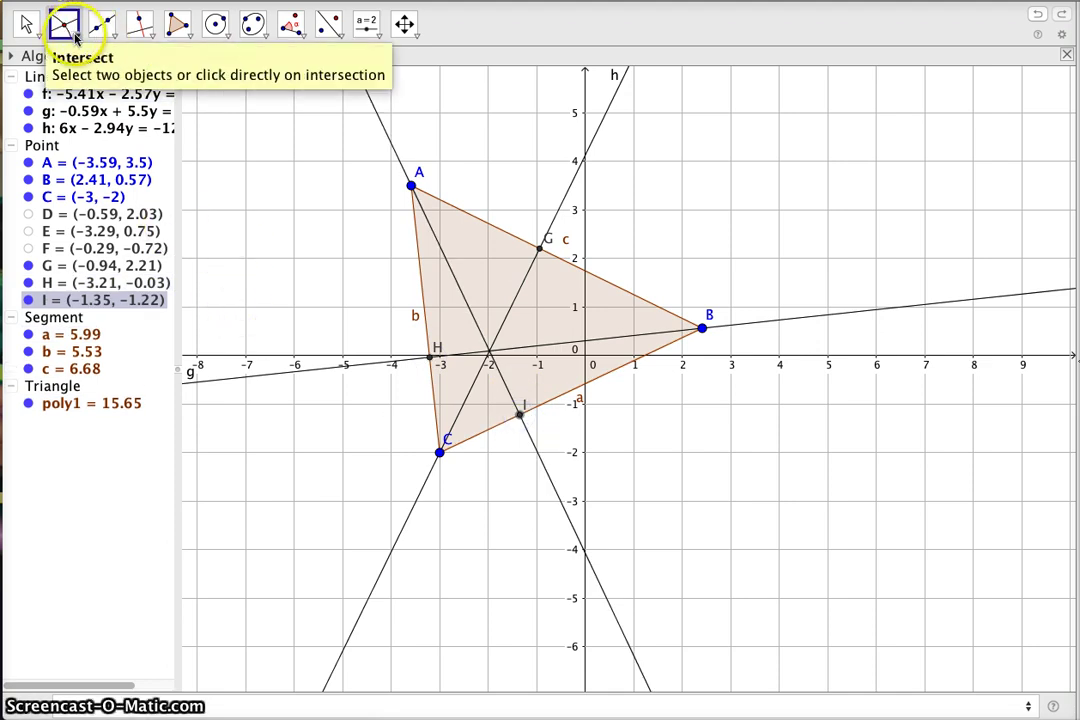
Step: Hide the three altitude feet on the sides and mark the common intersection of the perpendiculars f, g and h
click(75, 38)
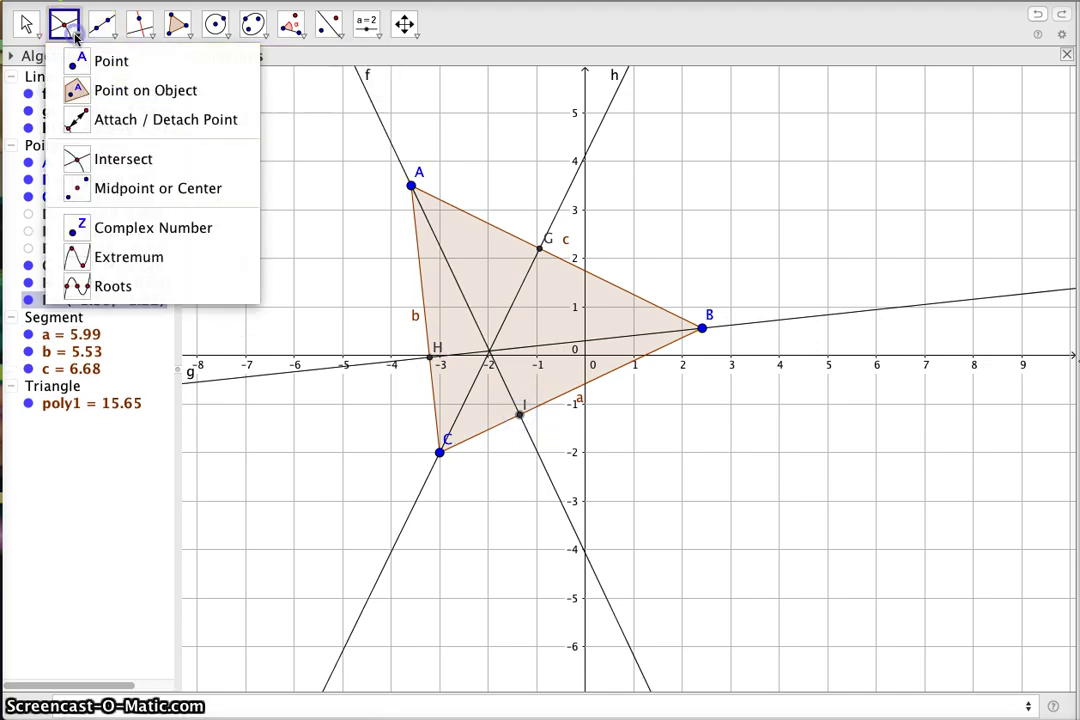
click(105, 160)
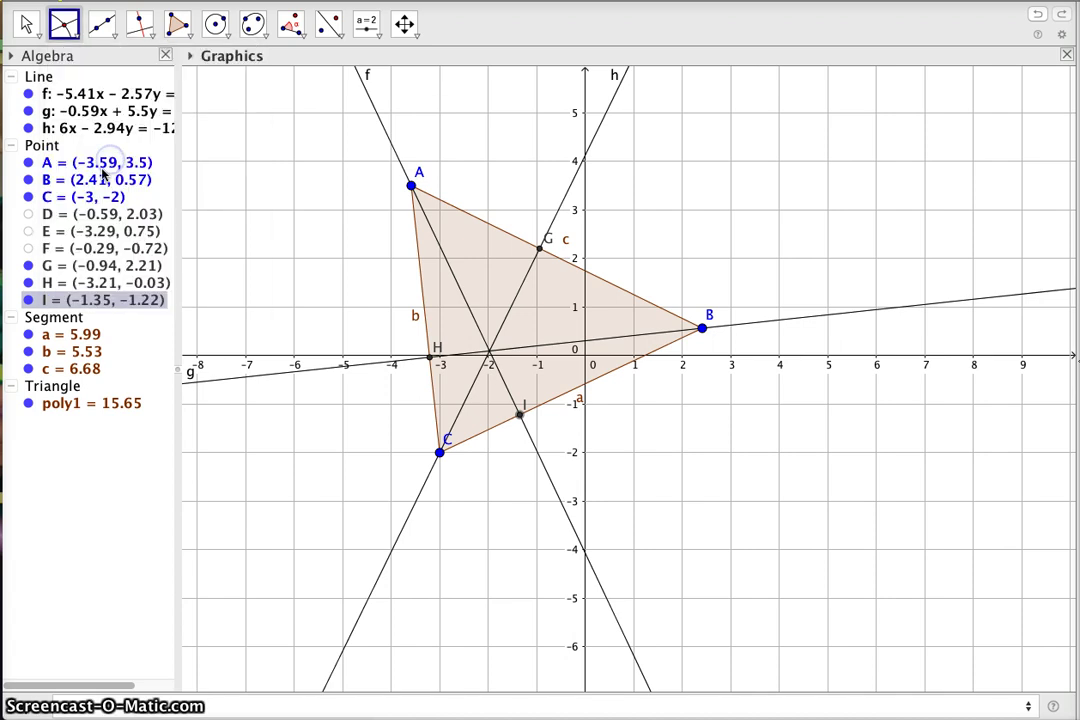
click(29, 284)
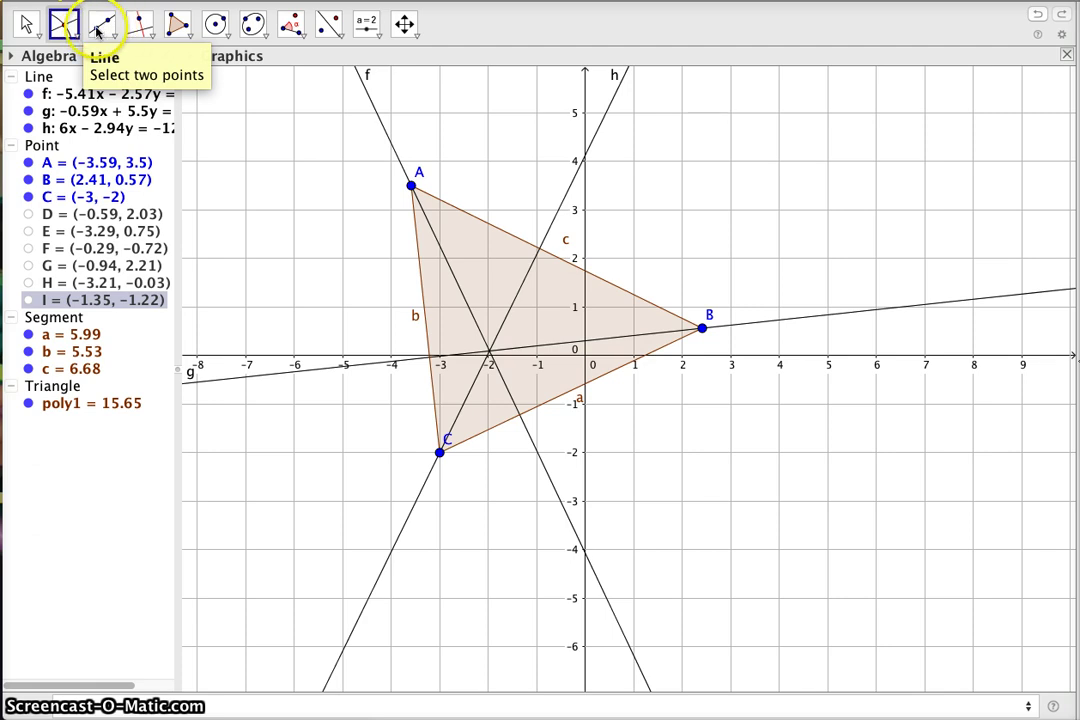
click(490, 352)
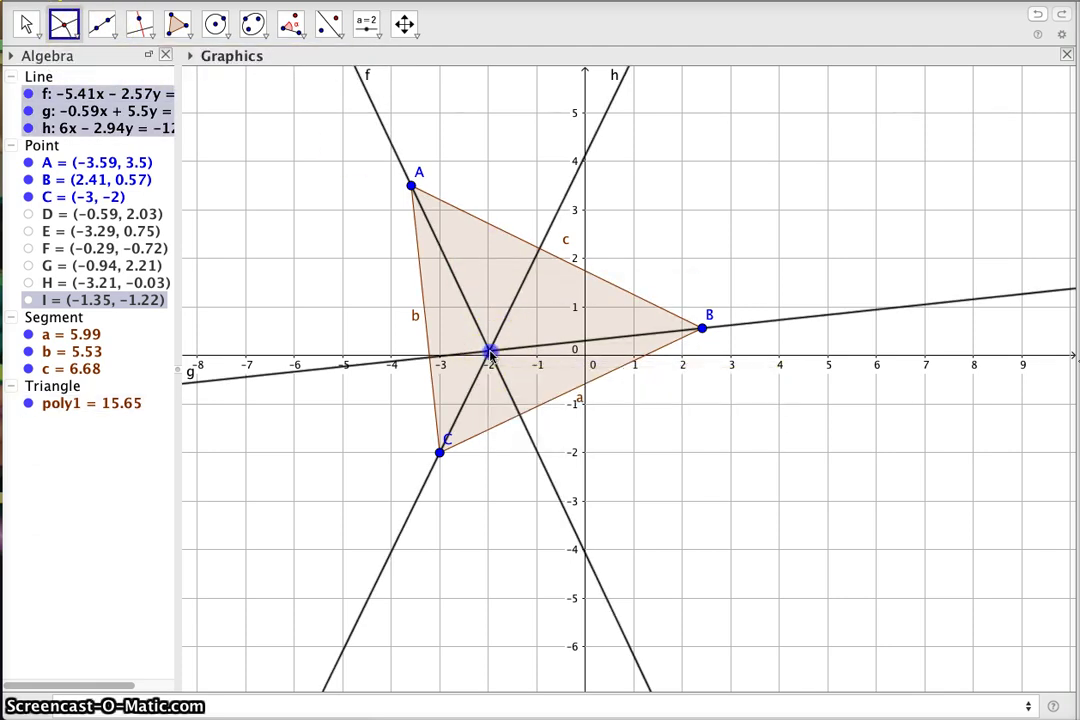
click(422, 318)
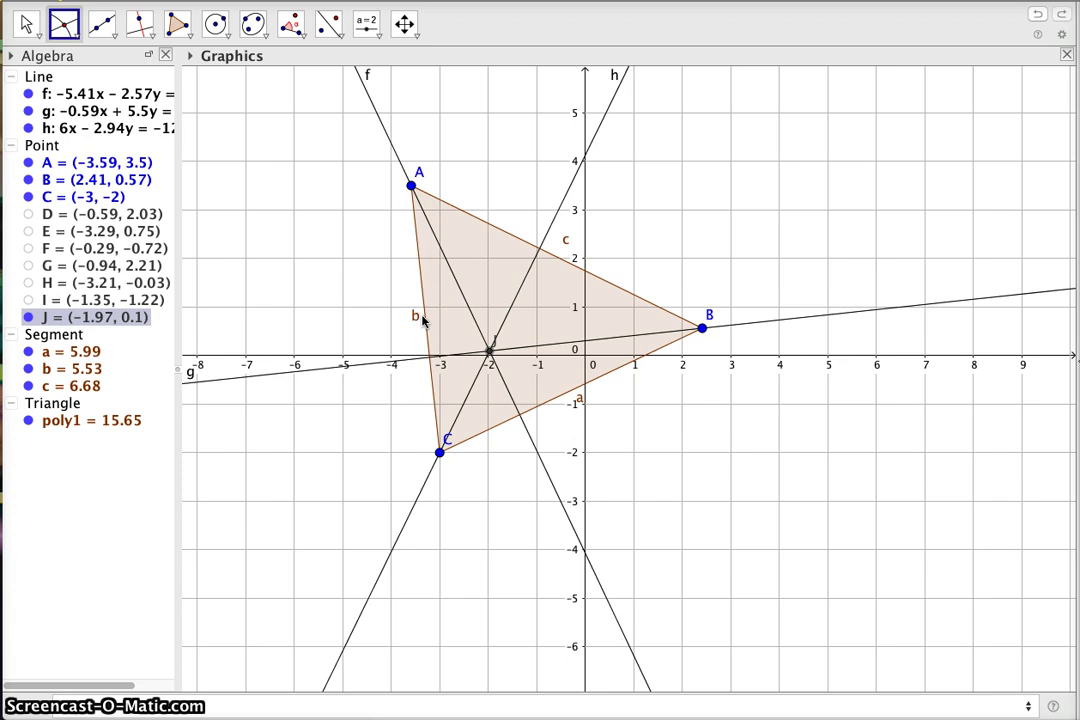
drag(418, 312, 175, 111)
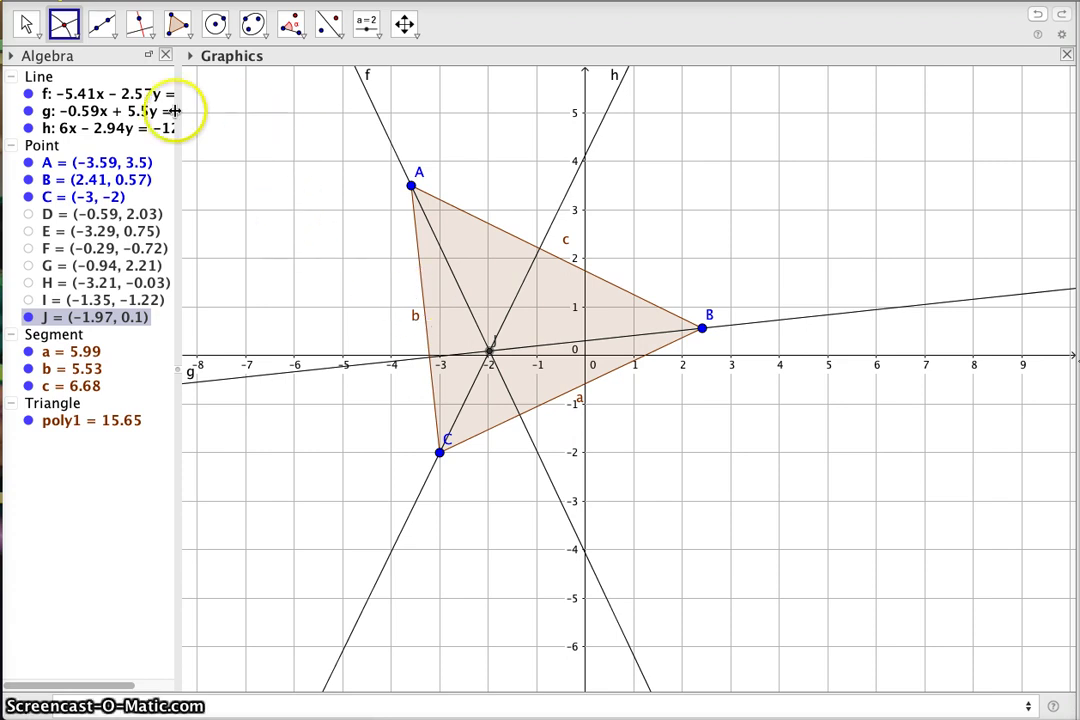
Step: Mark the midpoint between vertex A and the altitude intersection J with the Midpoint or Center tool
click(79, 38)
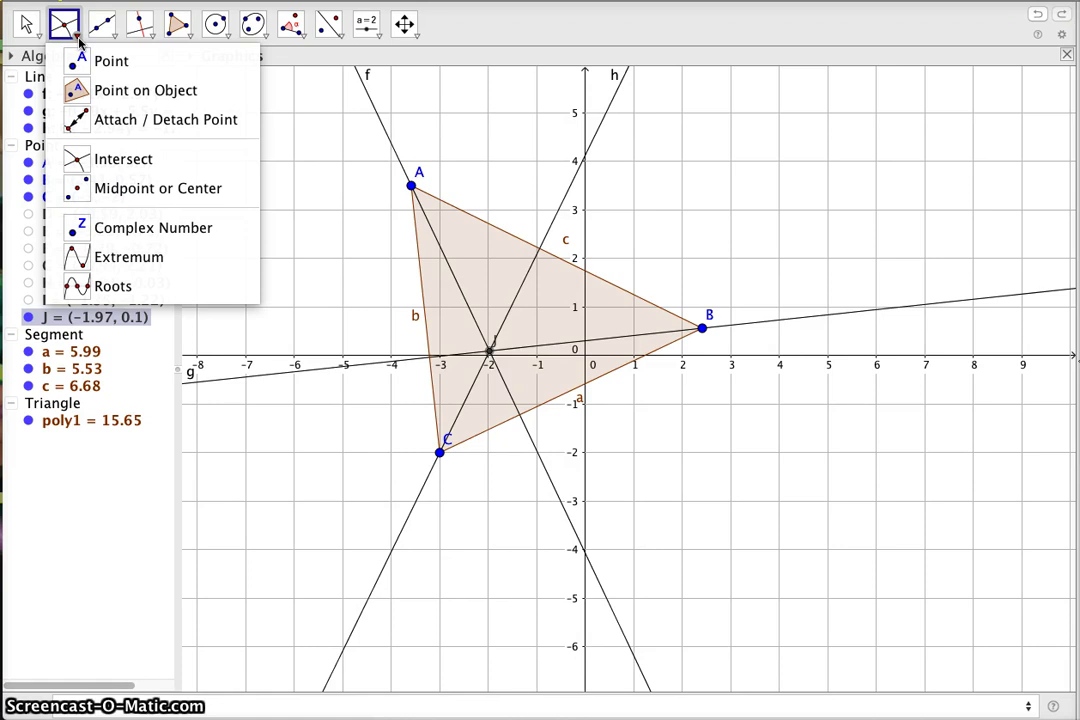
click(487, 349)
click(705, 329)
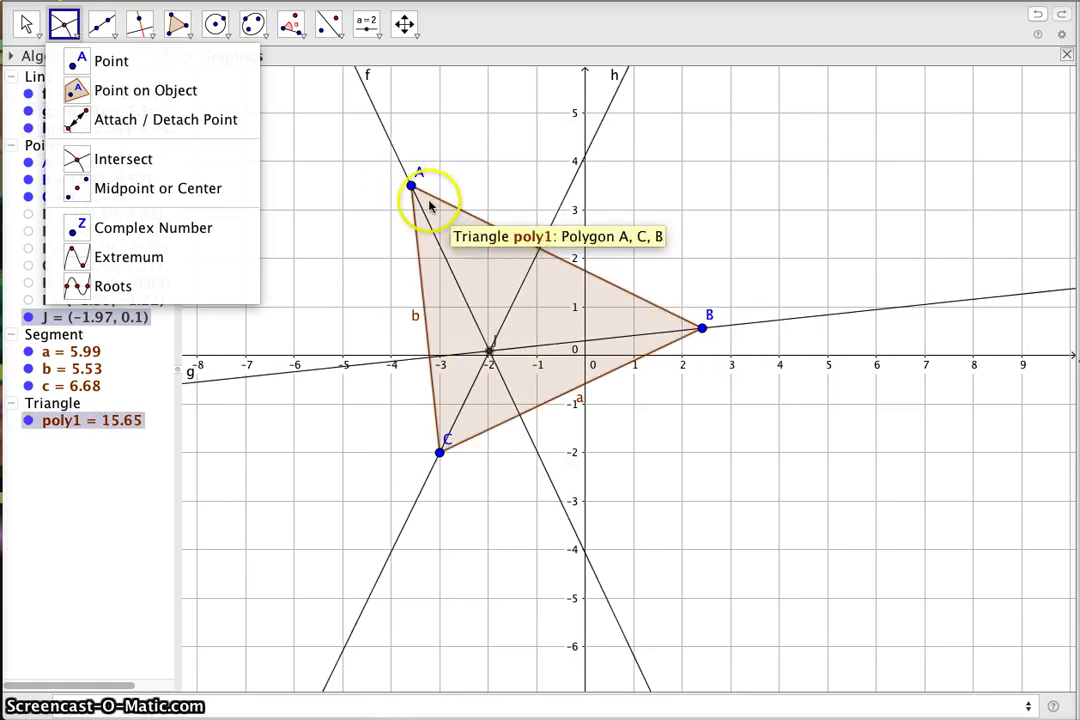
click(140, 190)
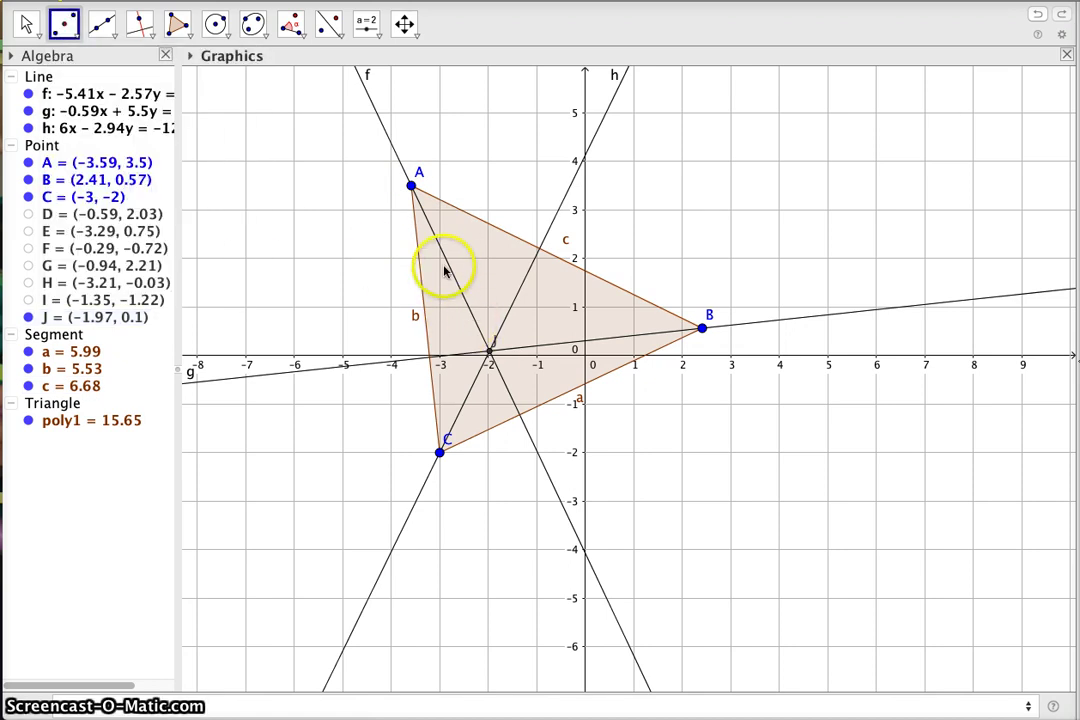
click(438, 246)
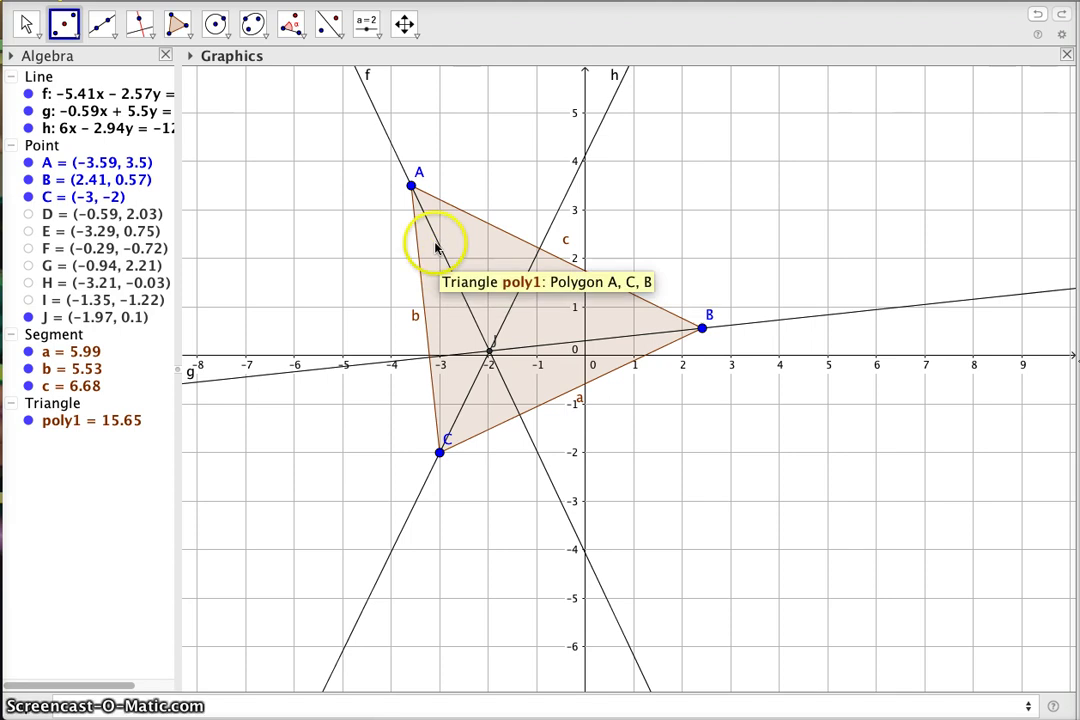
click(412, 188)
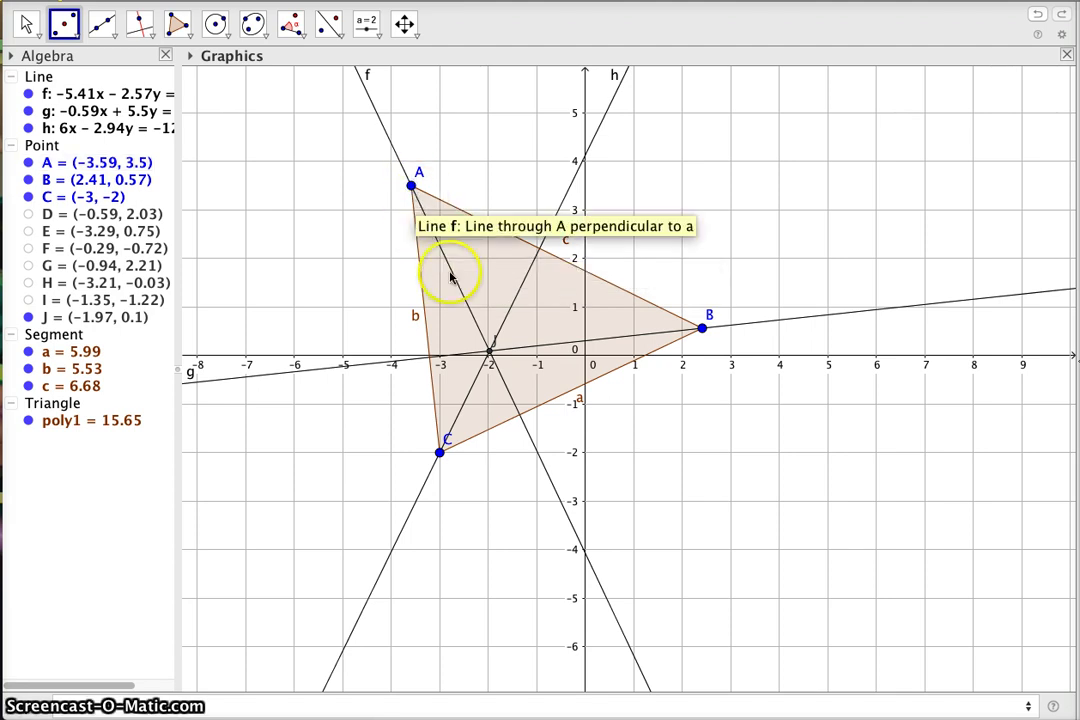
click(411, 187)
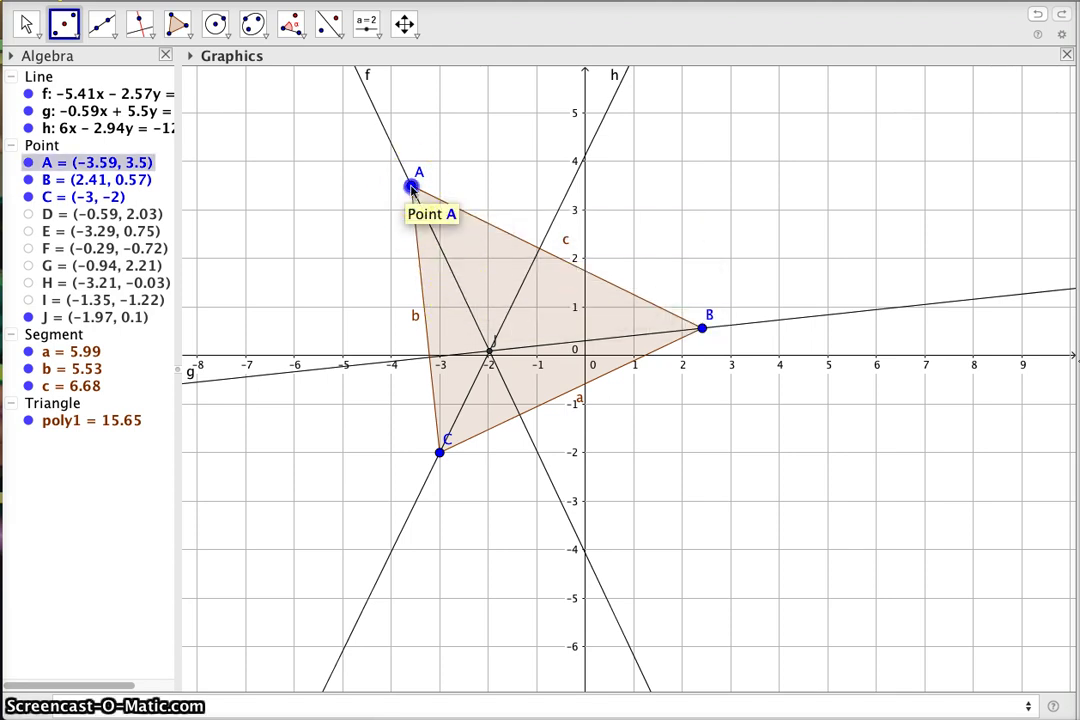
click(490, 352)
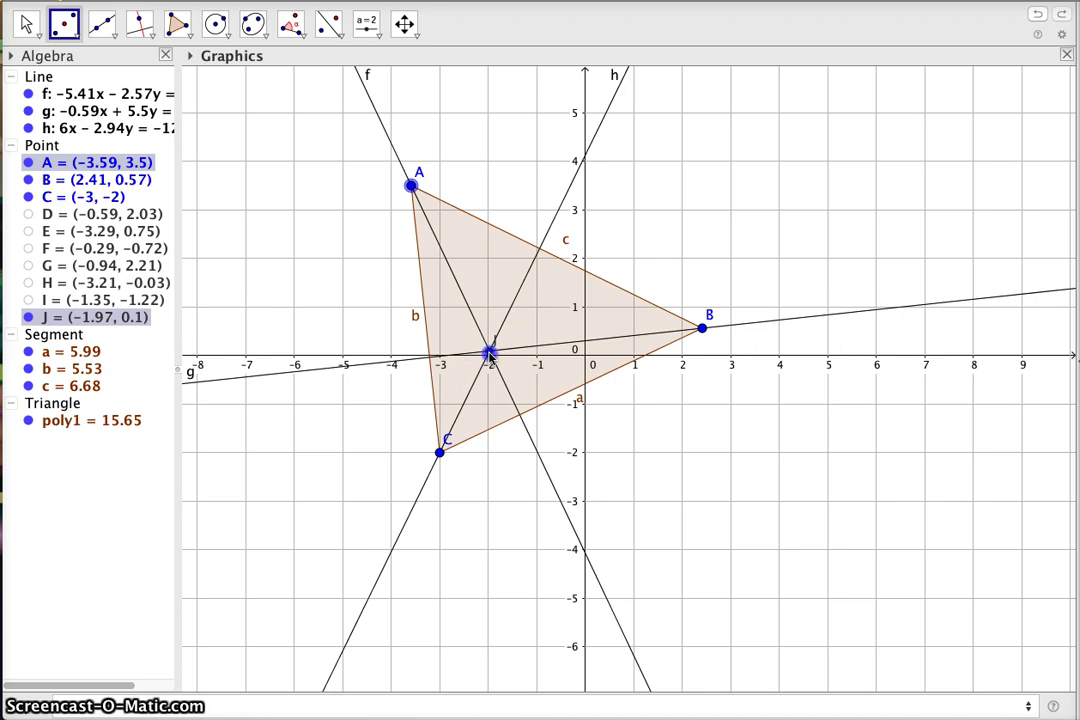
Step: Mark the midpoints between vertex B and point J and between vertex C and point J
click(702, 328)
click(490, 352)
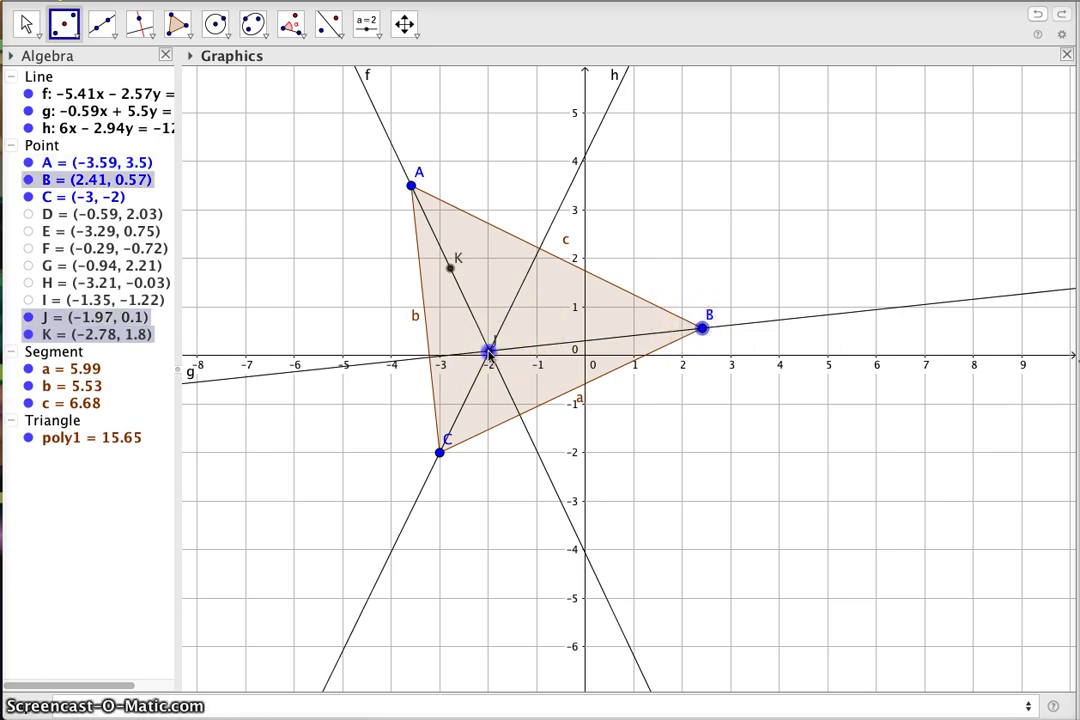
click(446, 453)
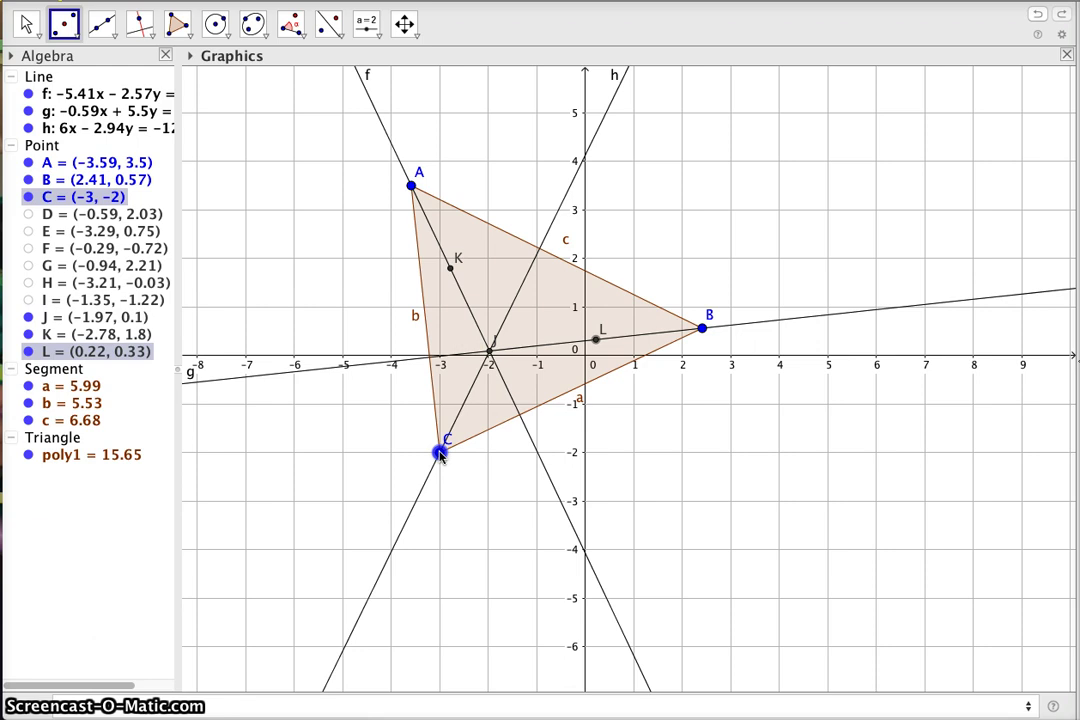
click(490, 350)
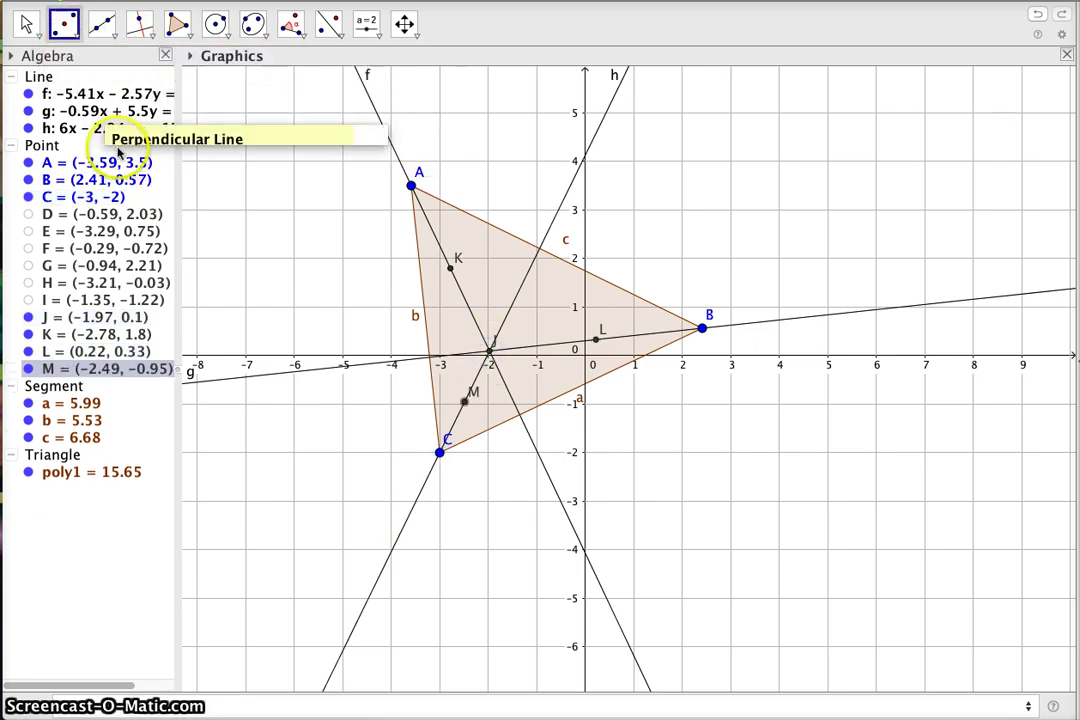
Step: Hide the altitude intersection J and the three perpendicular lines f, g and h
click(29, 318)
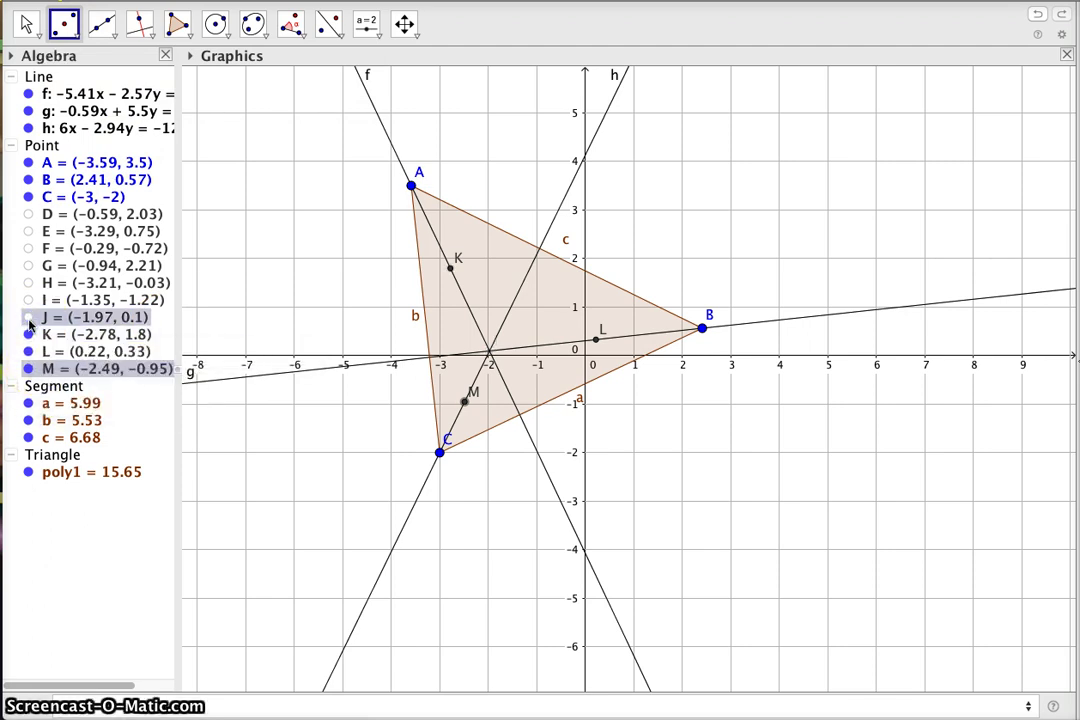
click(29, 94)
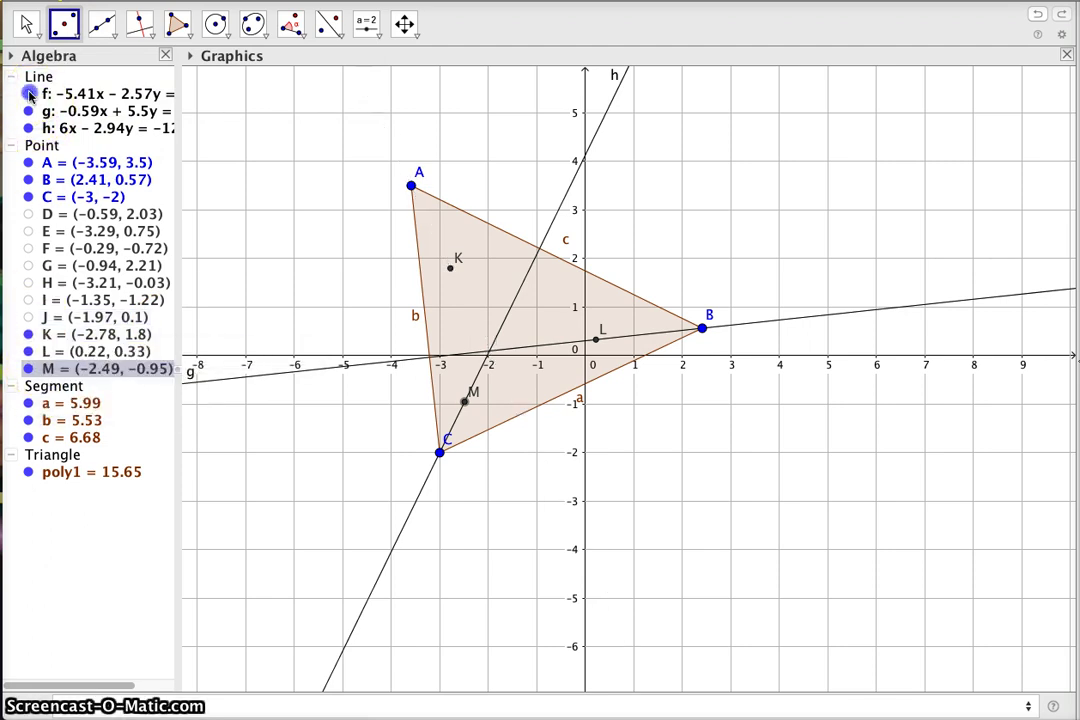
click(29, 111)
click(29, 128)
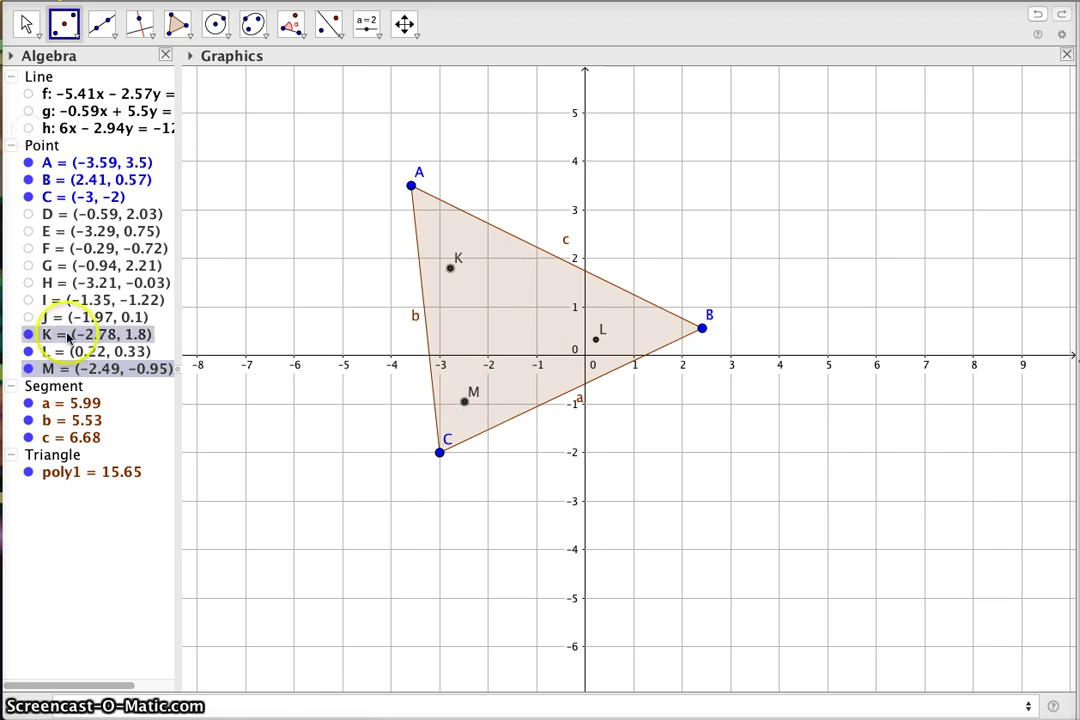
Step: Hide the triangle's vertices A, B and C
click(38, 166)
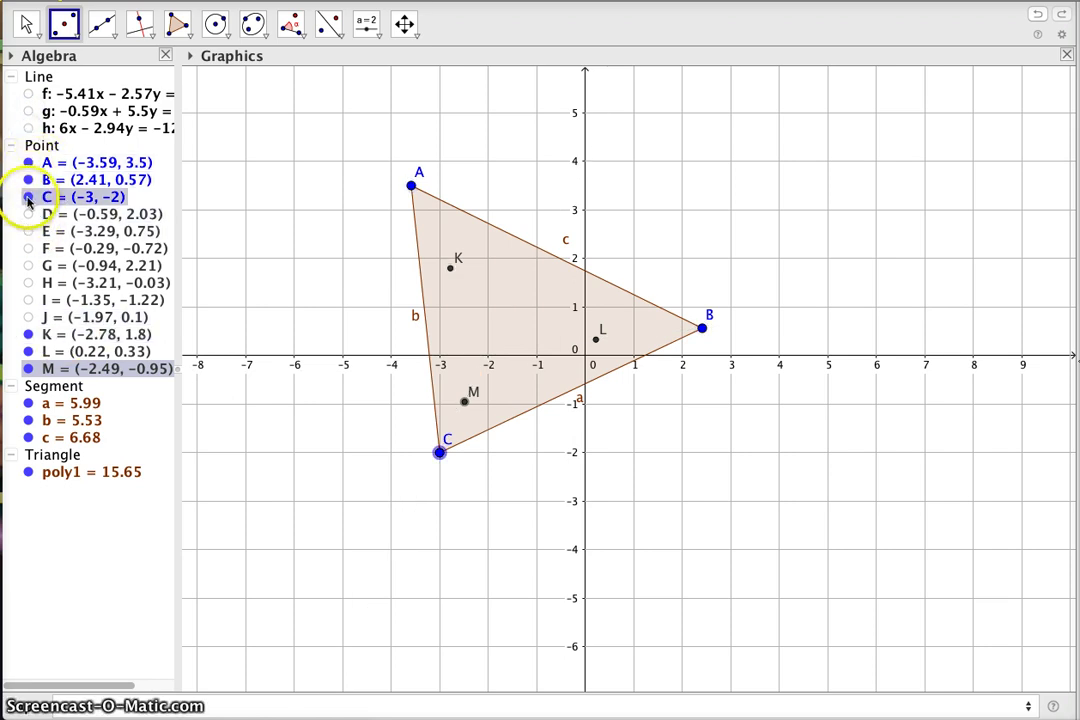
click(29, 197)
click(29, 180)
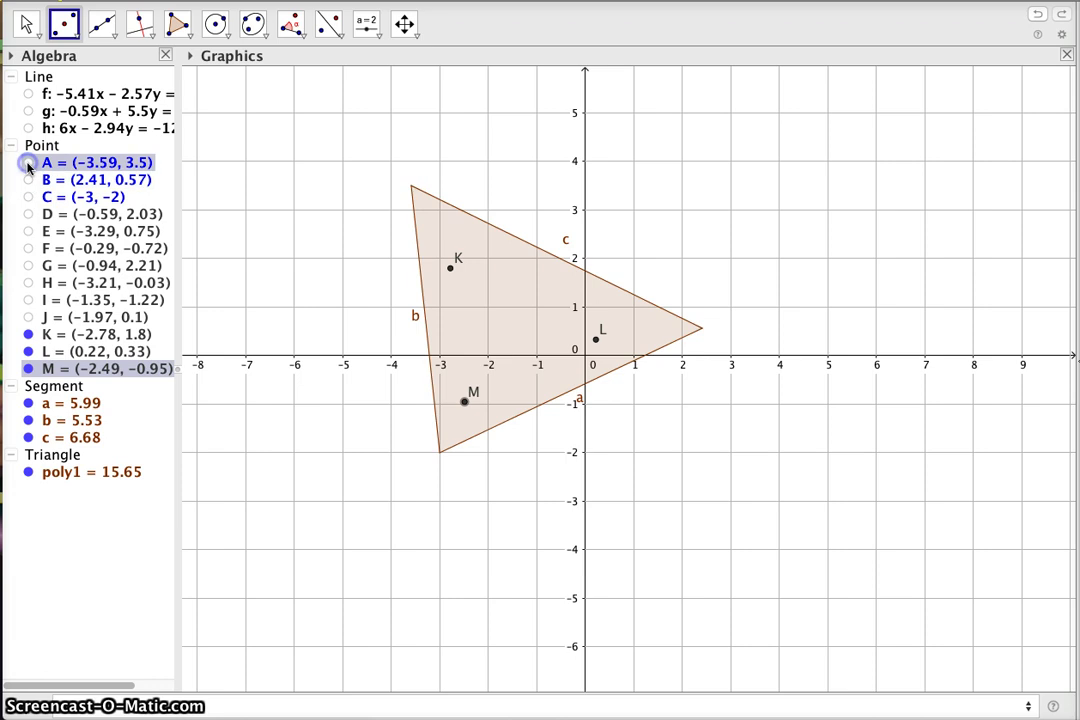
Step: Show the side midpoints D, E and F and the altitude feet G, H and I again
click(29, 214)
click(29, 231)
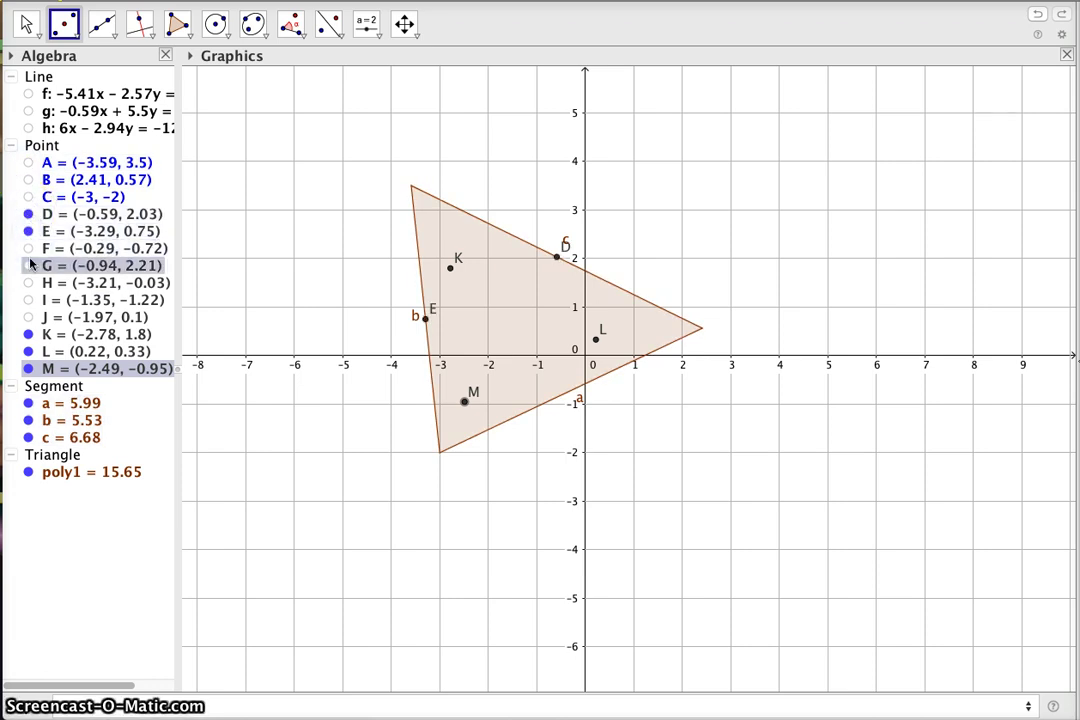
click(29, 248)
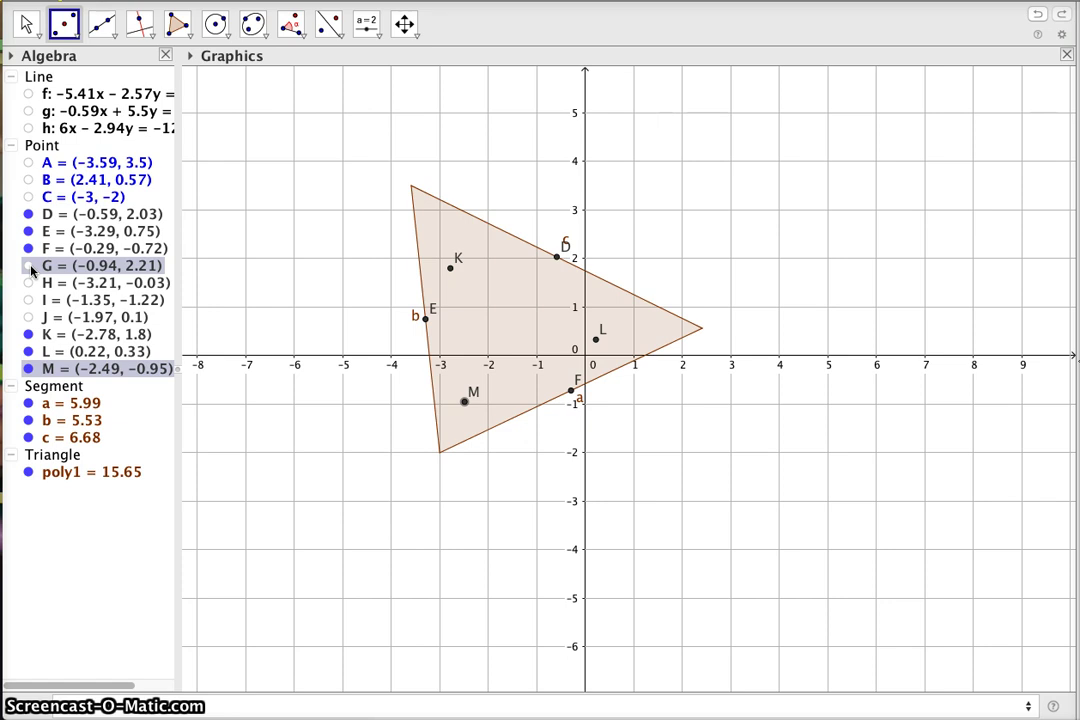
click(29, 266)
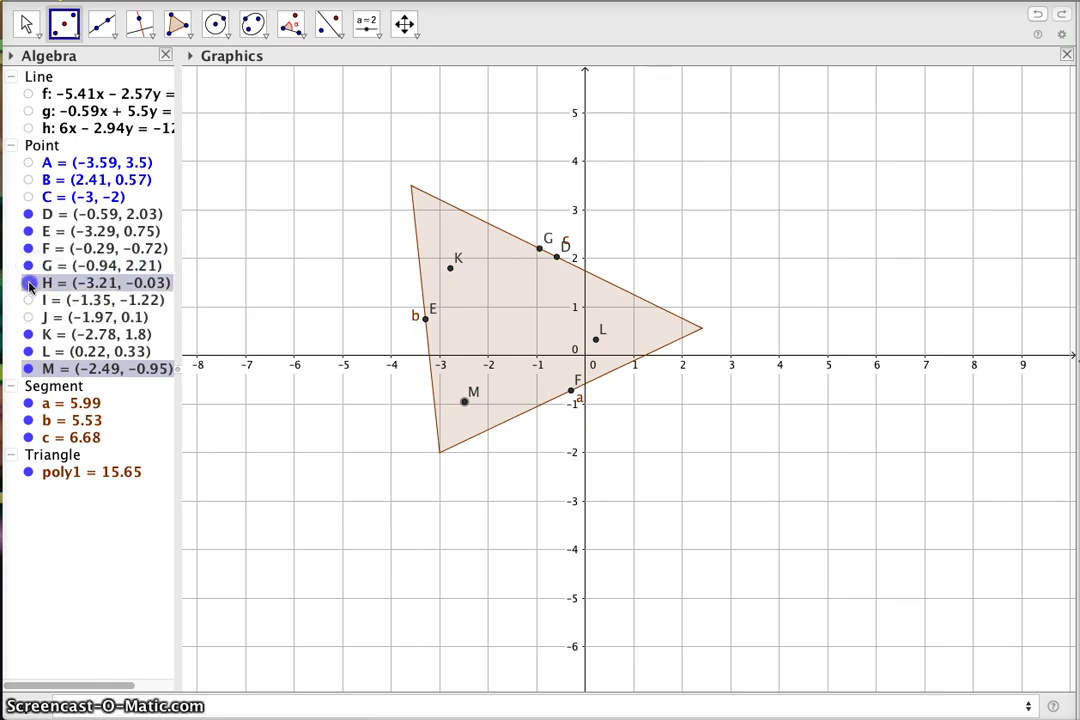
click(29, 283)
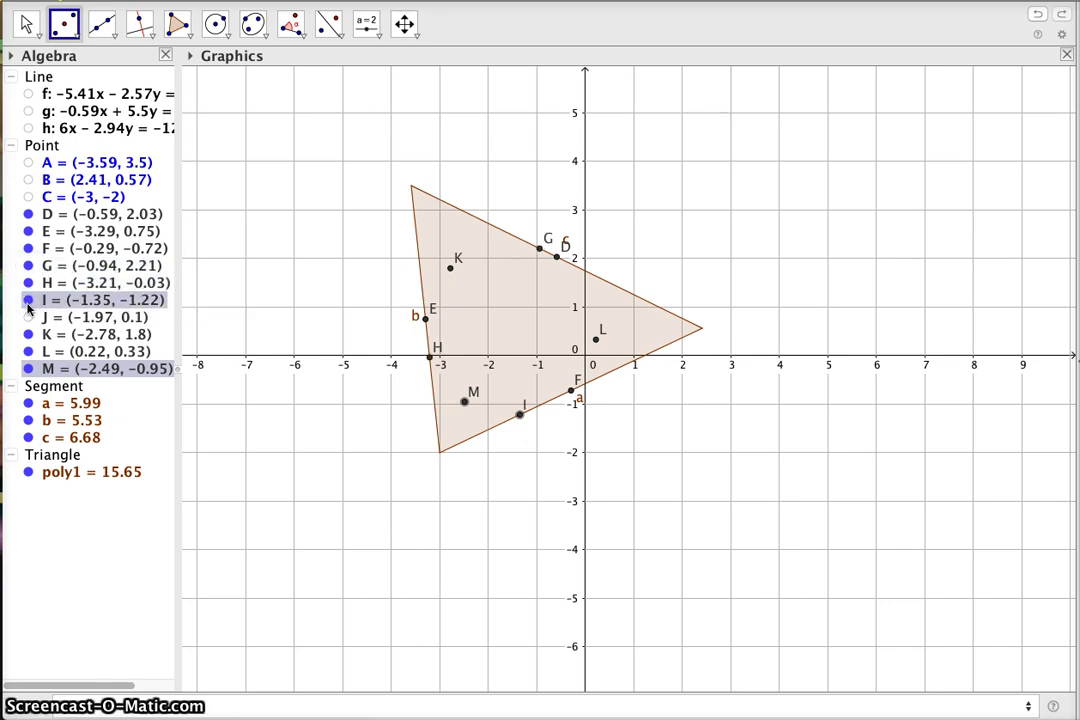
Step: Draw a circle through the three points G, H and F with the Circle through 3 Points tool
click(190, 8)
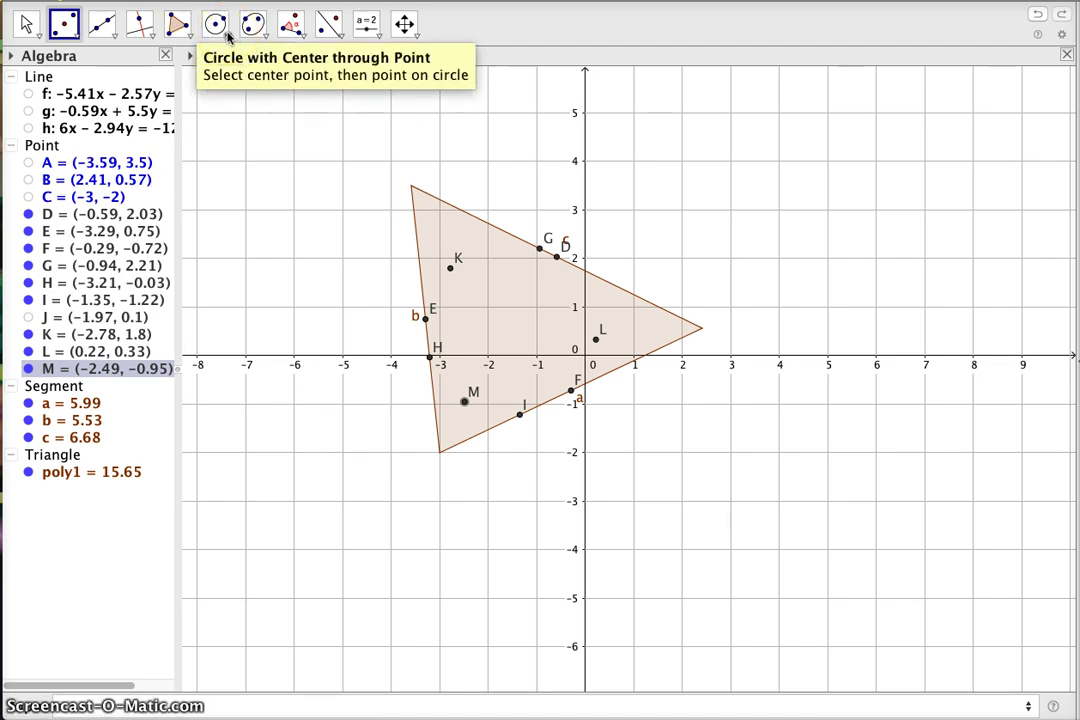
click(228, 36)
drag(228, 36, 272, 153)
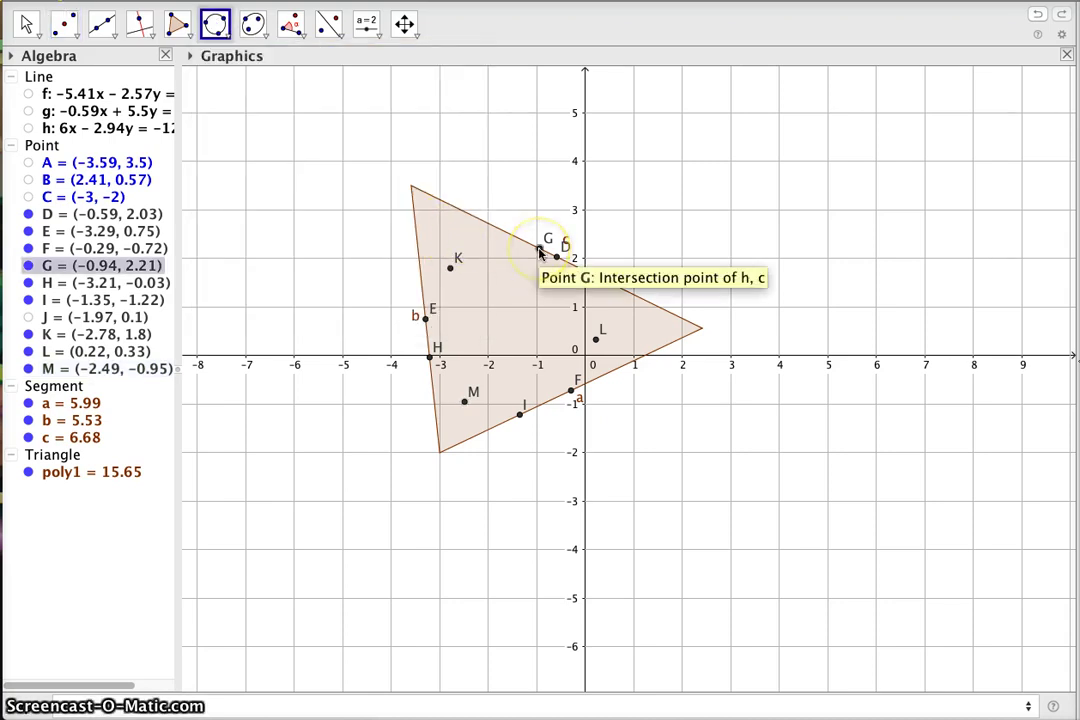
click(432, 353)
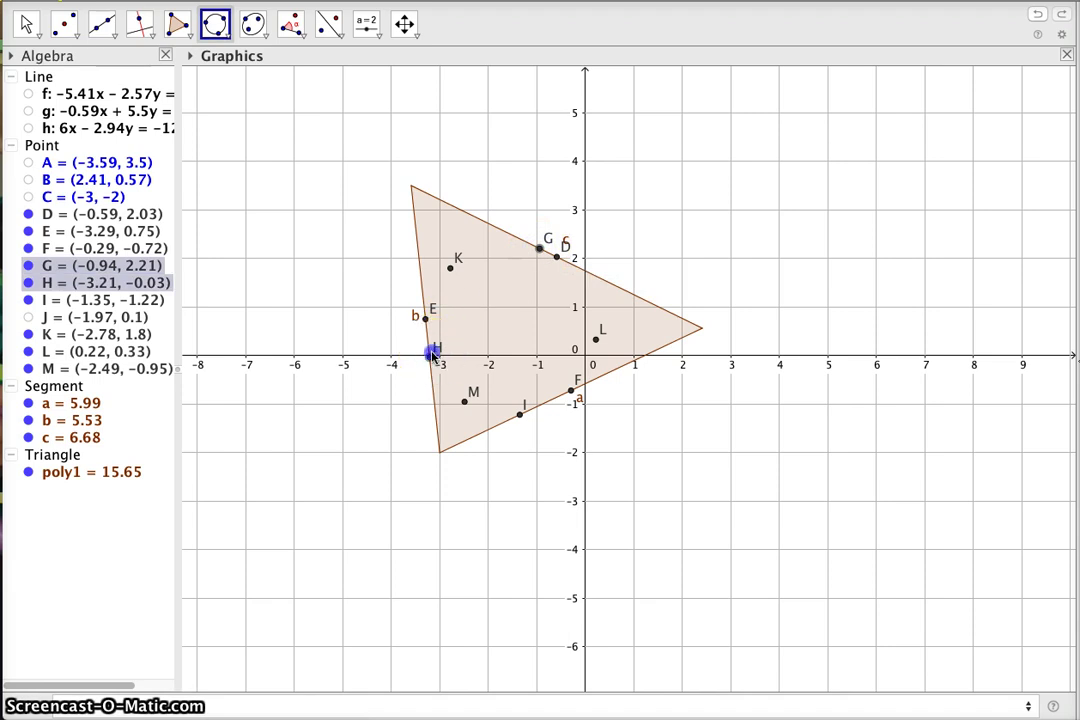
click(572, 390)
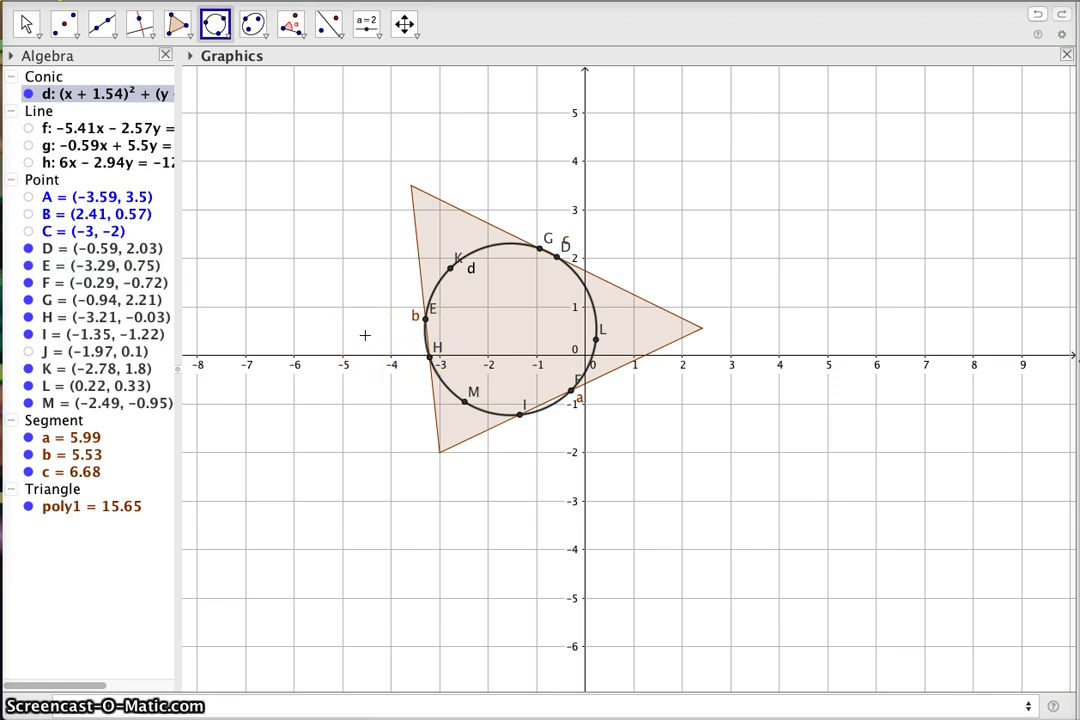
Step: Show the vertices A, B and C, the altitude intersection J and the perpendicular lines f, g and h again
click(28, 197)
click(28, 214)
click(28, 231)
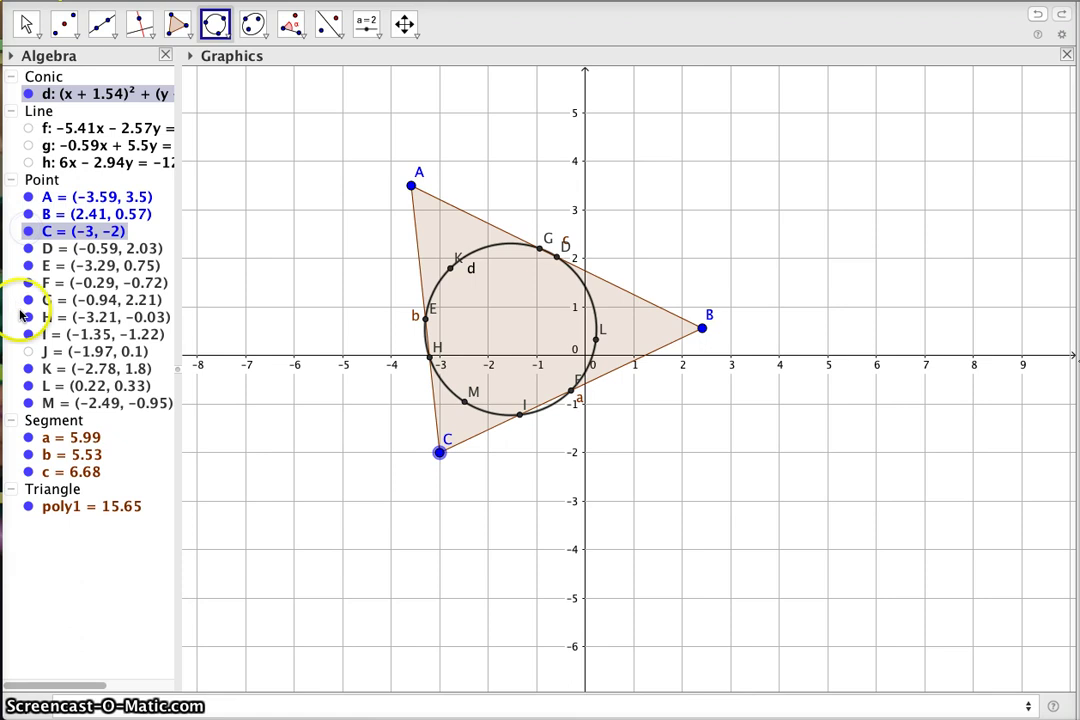
click(28, 351)
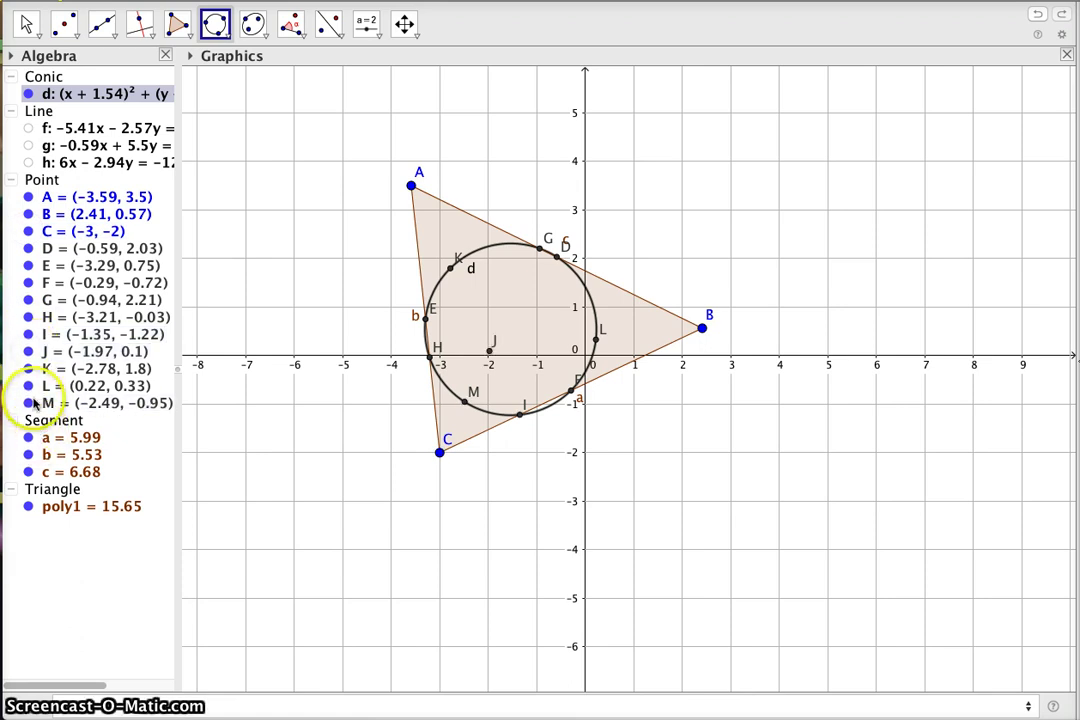
click(28, 162)
click(28, 145)
click(28, 128)
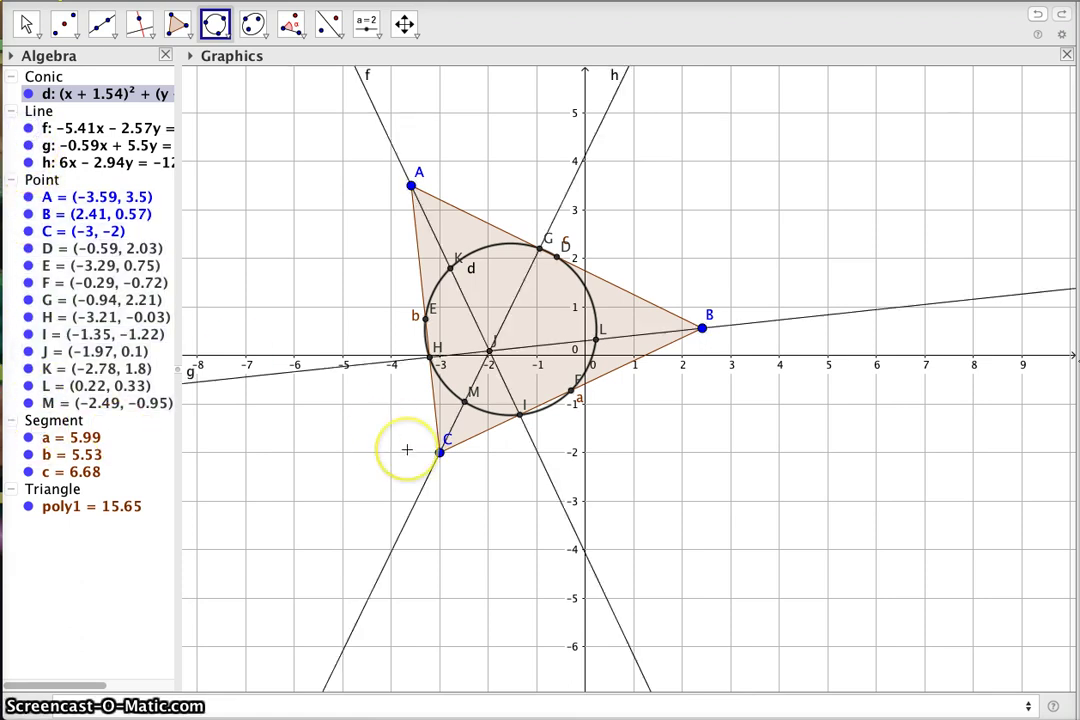
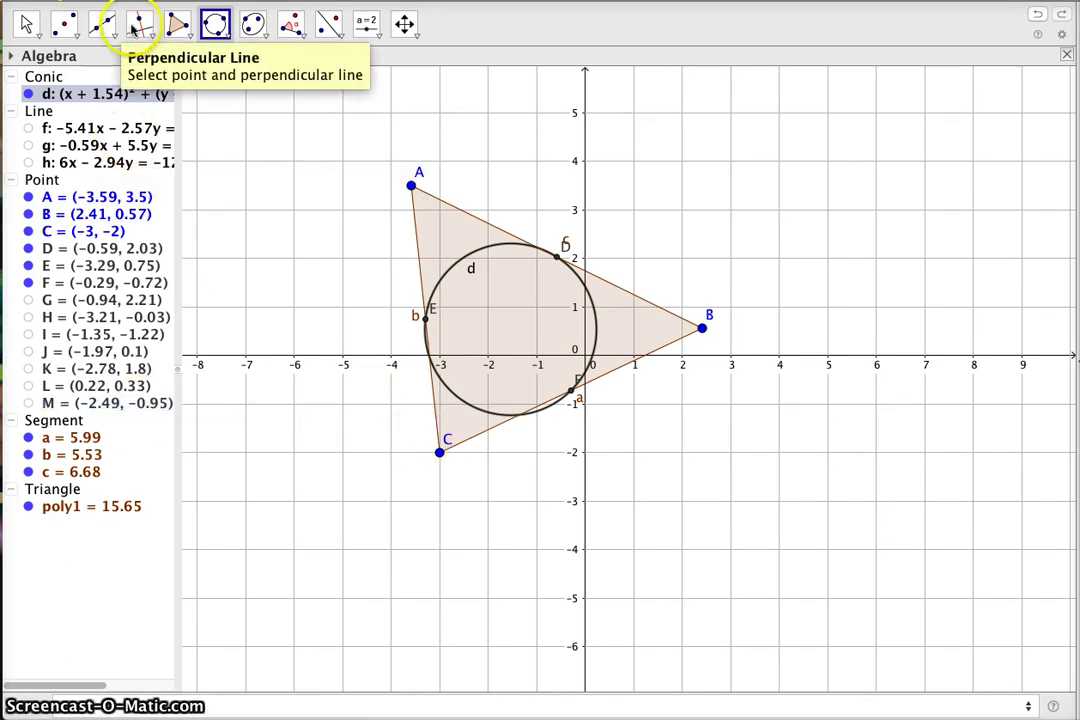
Step: Construct the medial triangle as a polygon through the side midpoints D, E and F
click(178, 25)
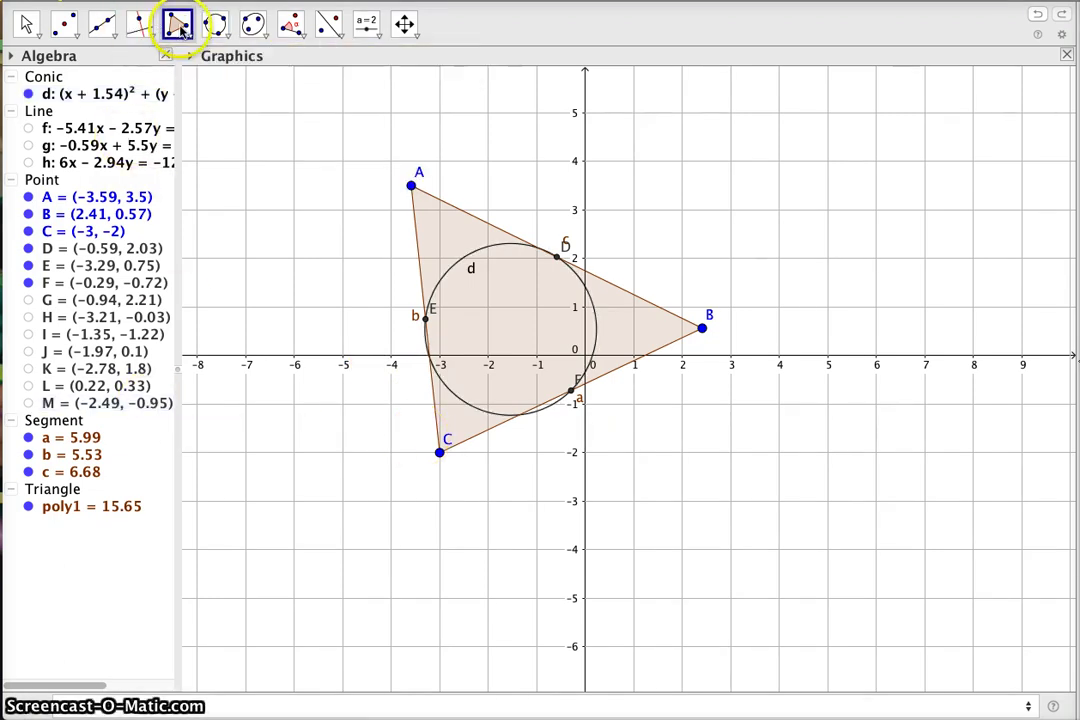
click(557, 259)
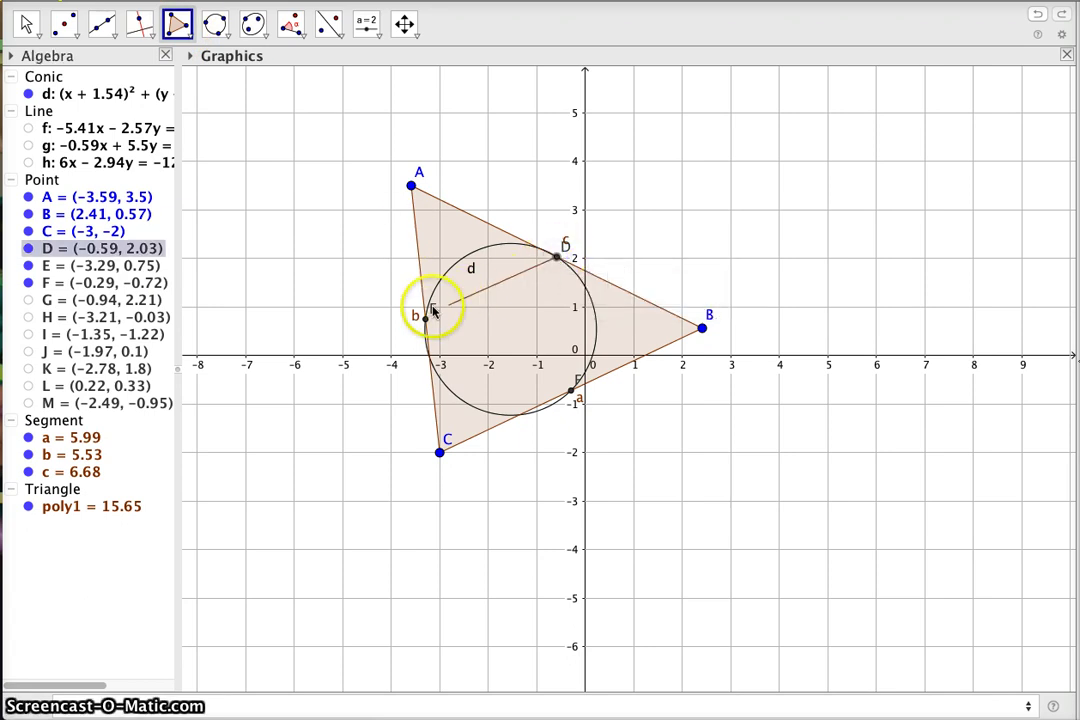
click(424, 320)
click(573, 390)
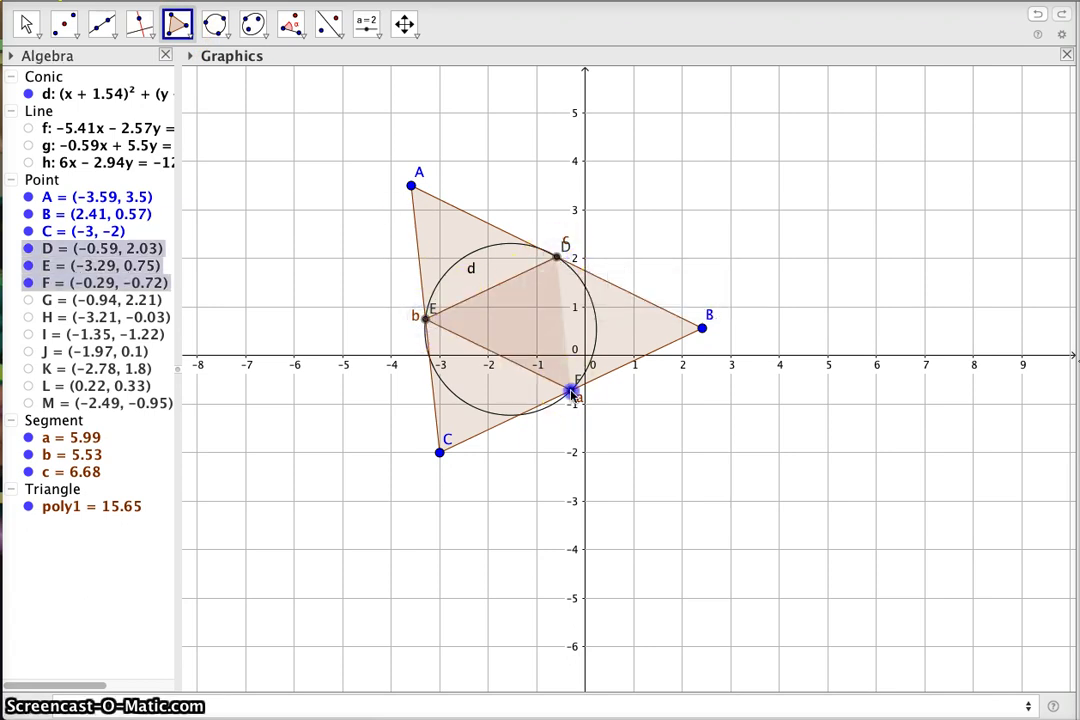
click(557, 259)
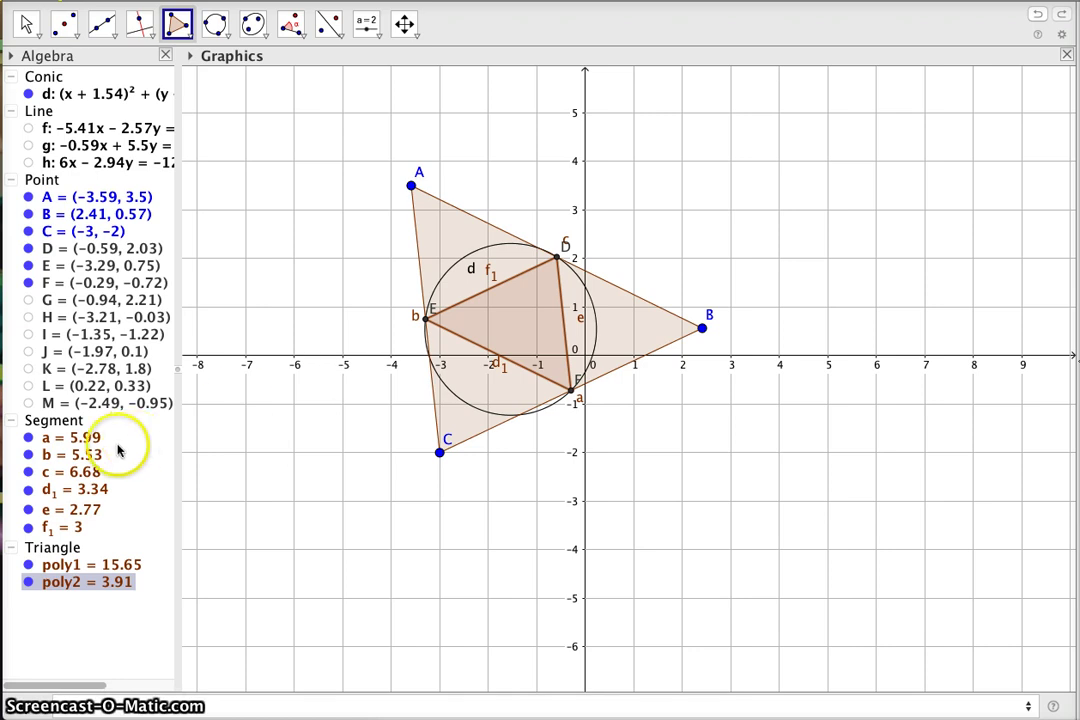
Step: Construct the midpoints of the medial triangle's three sides EF, DE and DF
click(28, 403)
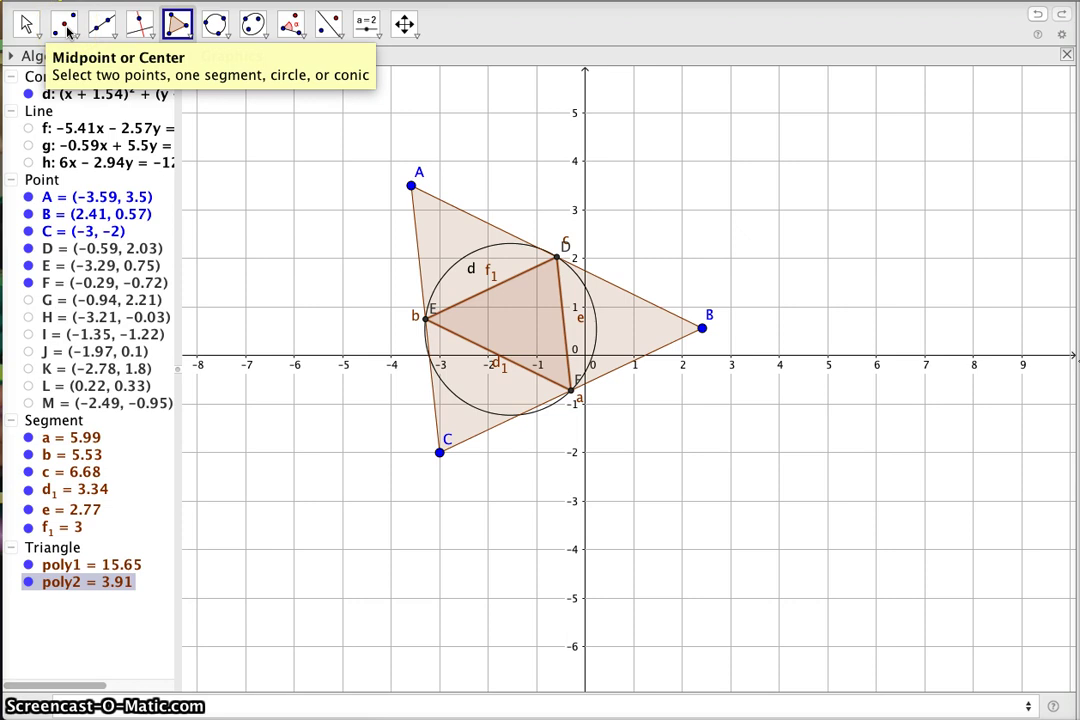
click(67, 33)
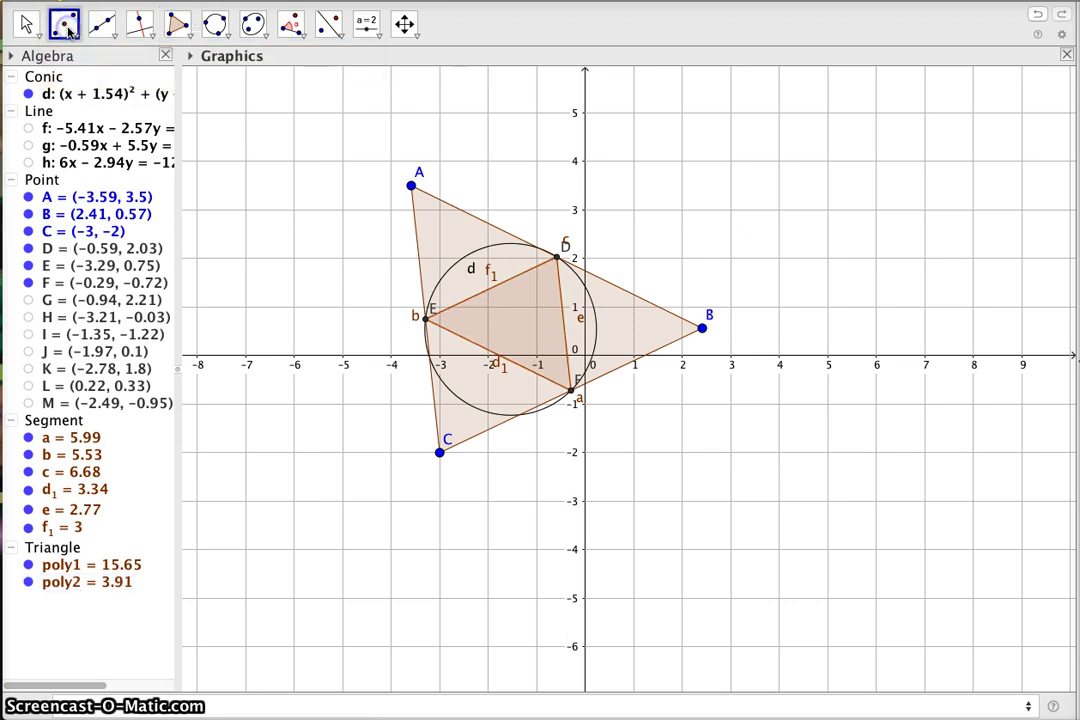
click(481, 347)
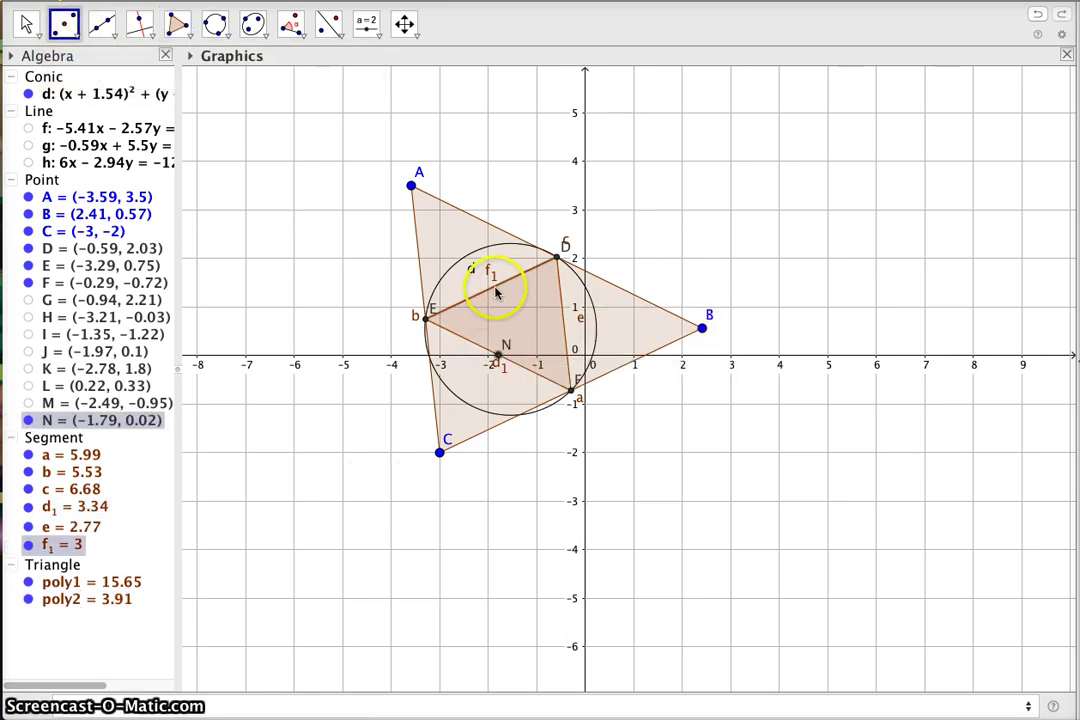
click(494, 287)
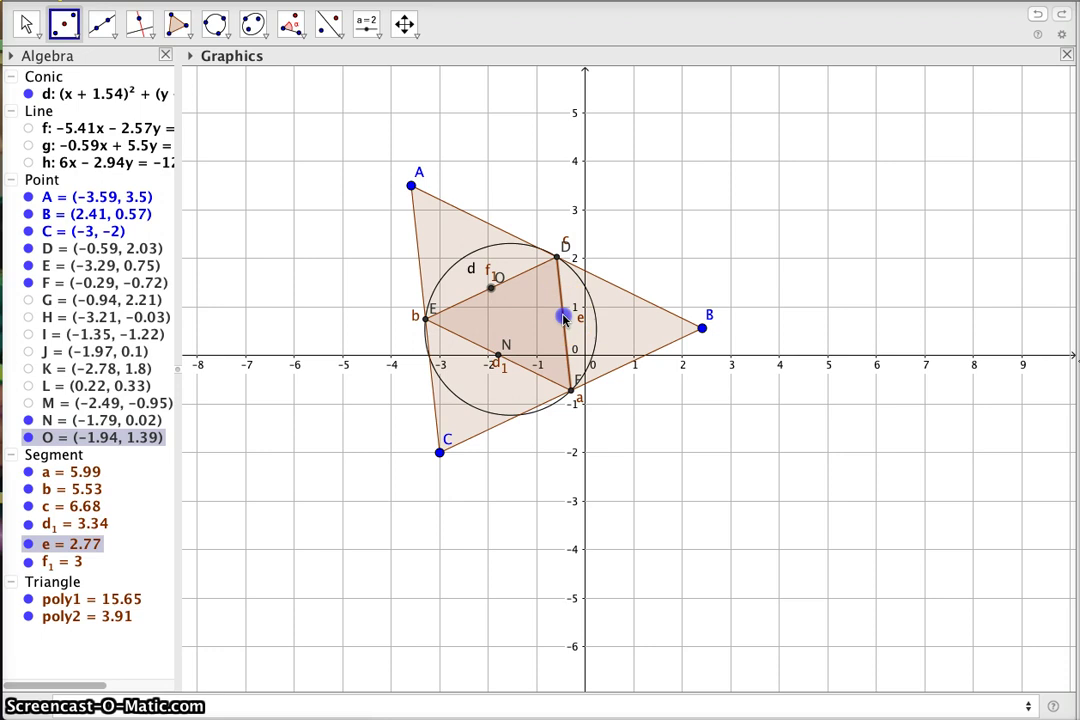
click(565, 316)
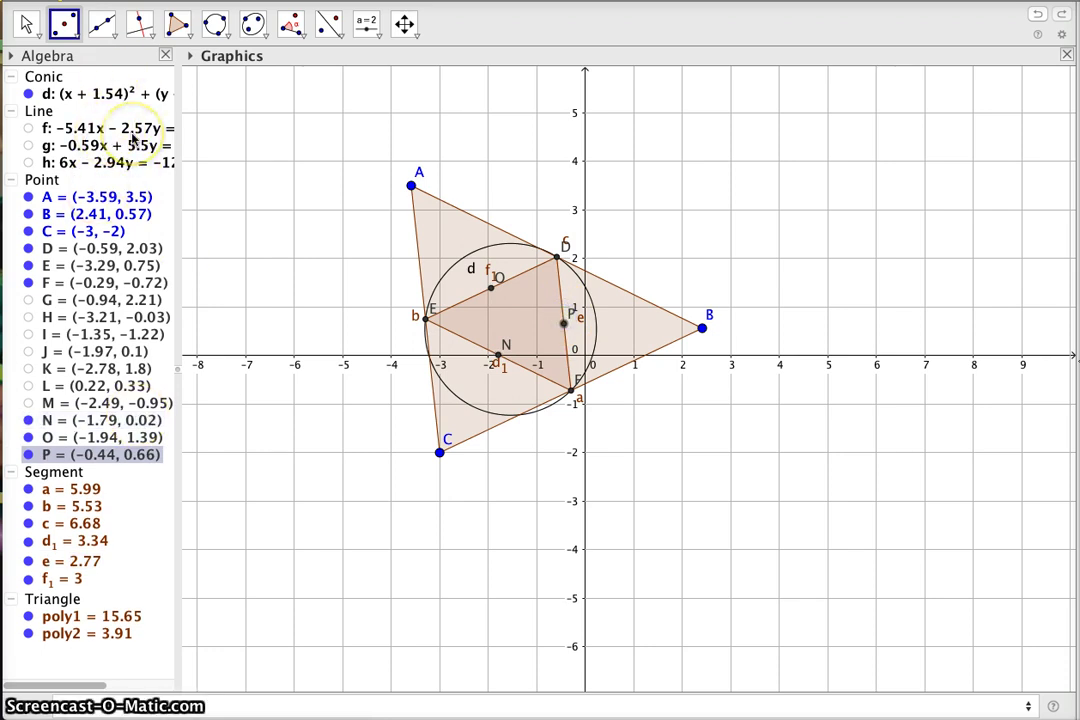
Step: Draw perpendicular lines to the medial triangle's three sides through their midpoints P, O and N
click(140, 25)
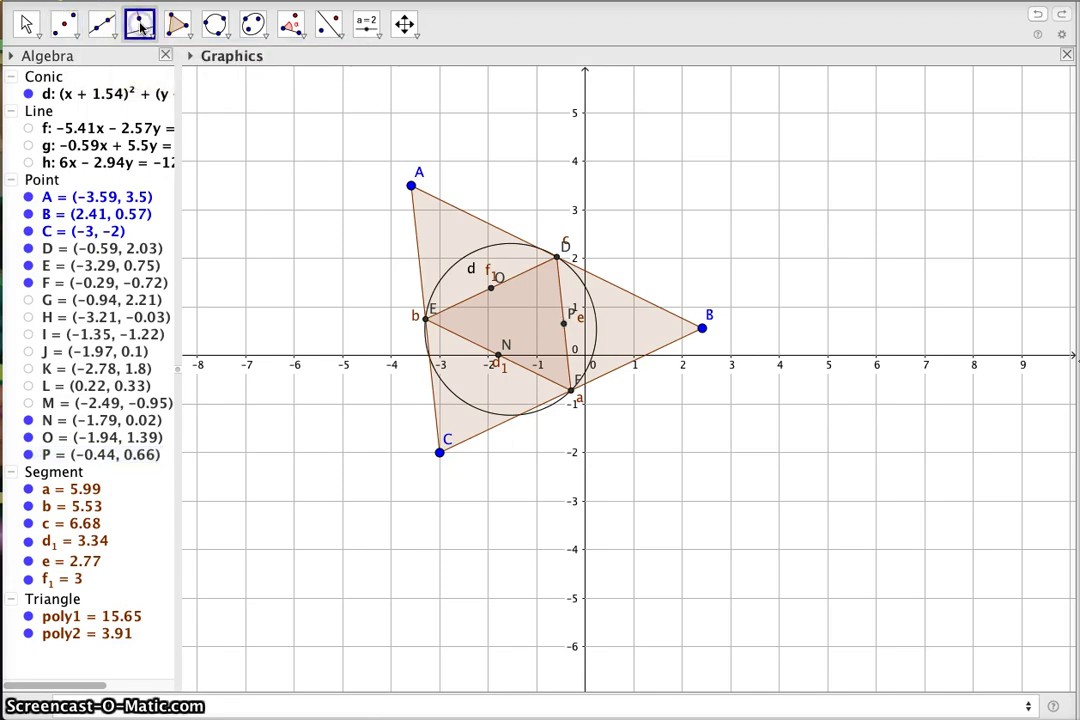
click(565, 325)
click(565, 325)
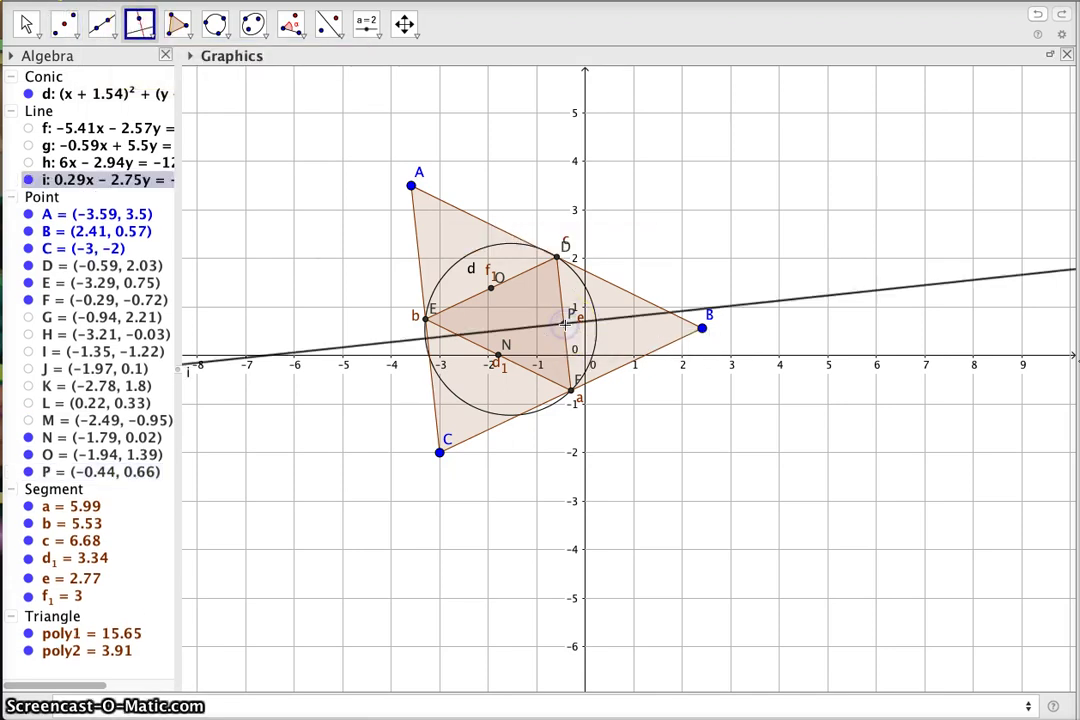
click(491, 288)
click(491, 286)
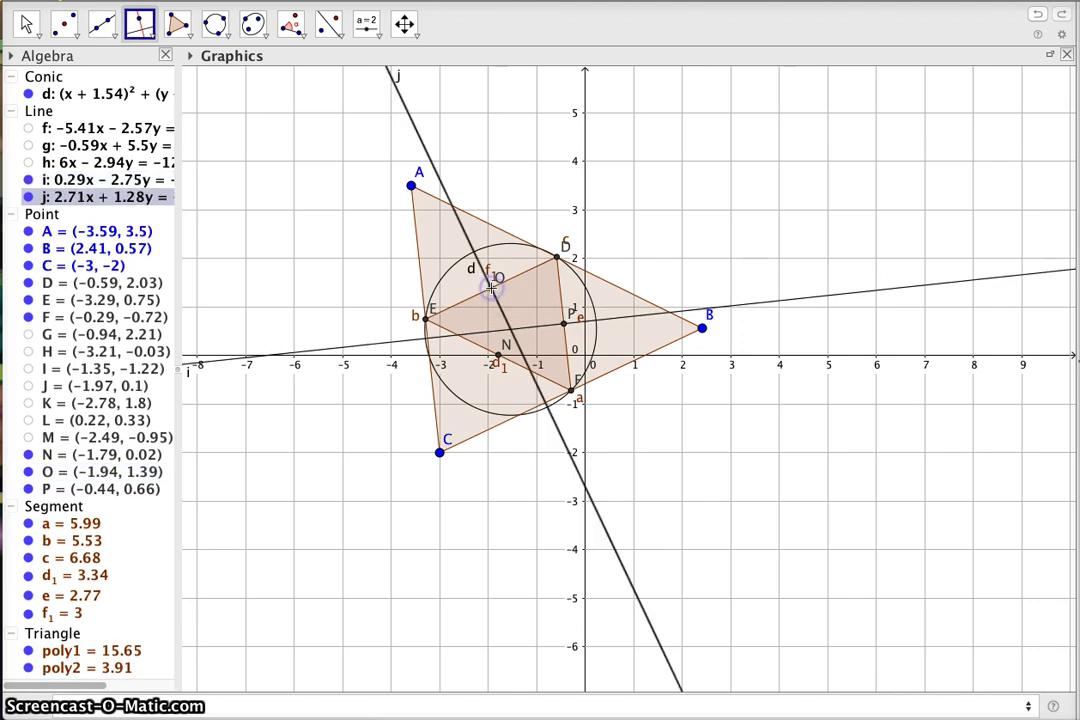
click(502, 364)
click(503, 352)
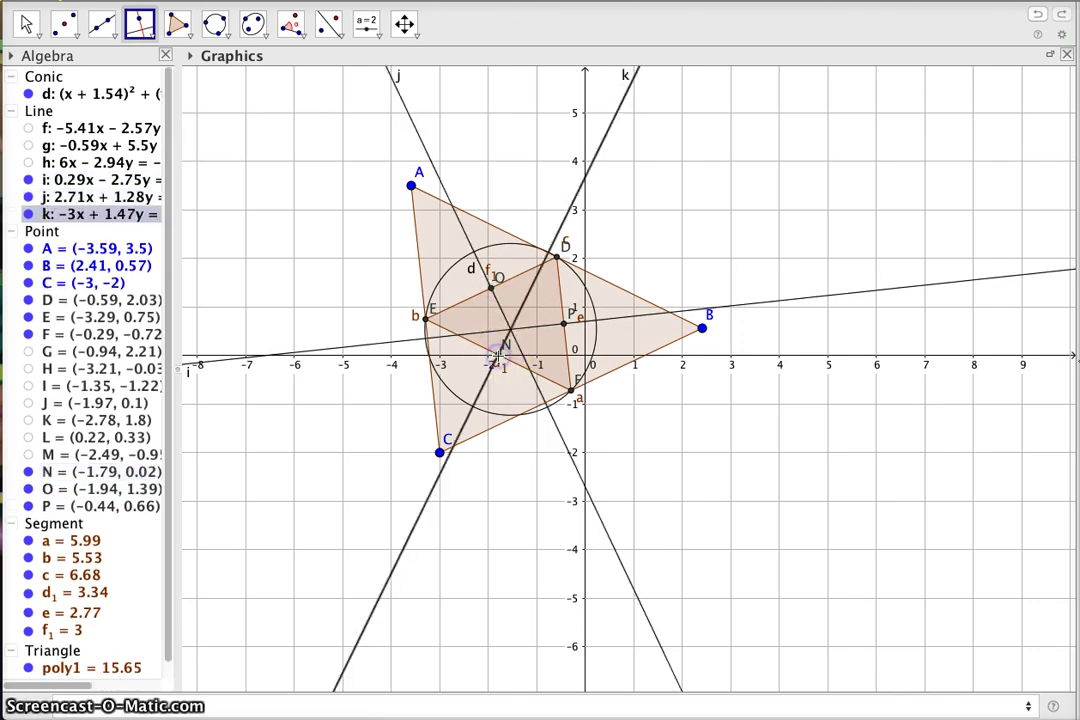
Step: Mark the intersection point of the medial triangle's perpendicular bisectors with the Intersect tool
click(72, 32)
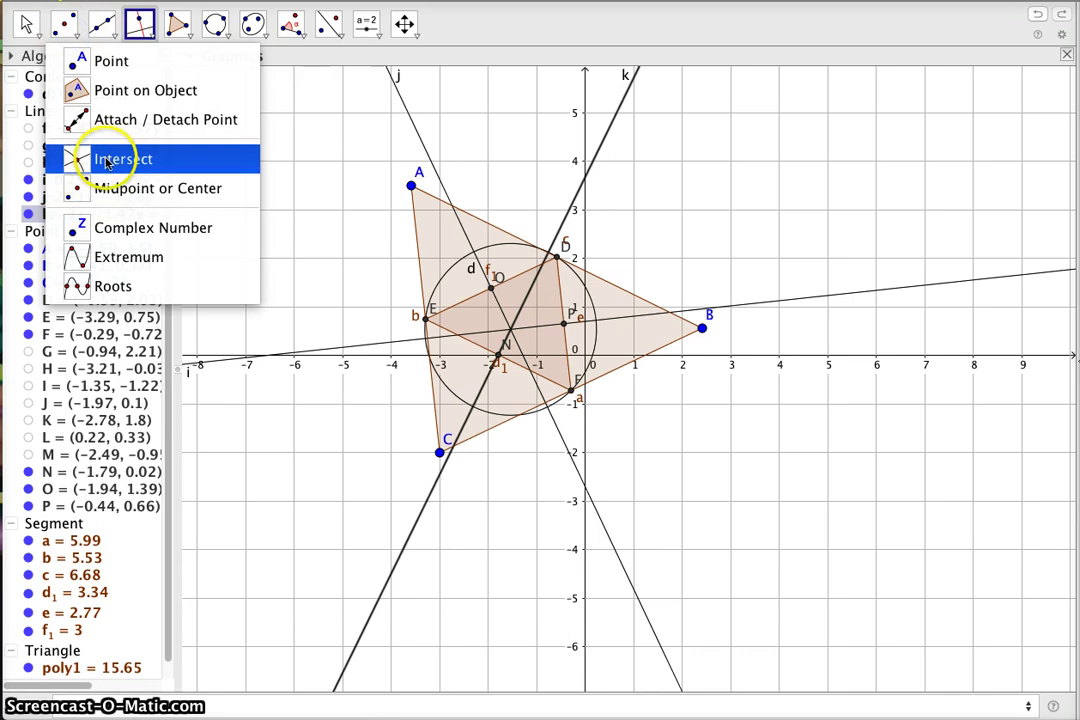
click(90, 163)
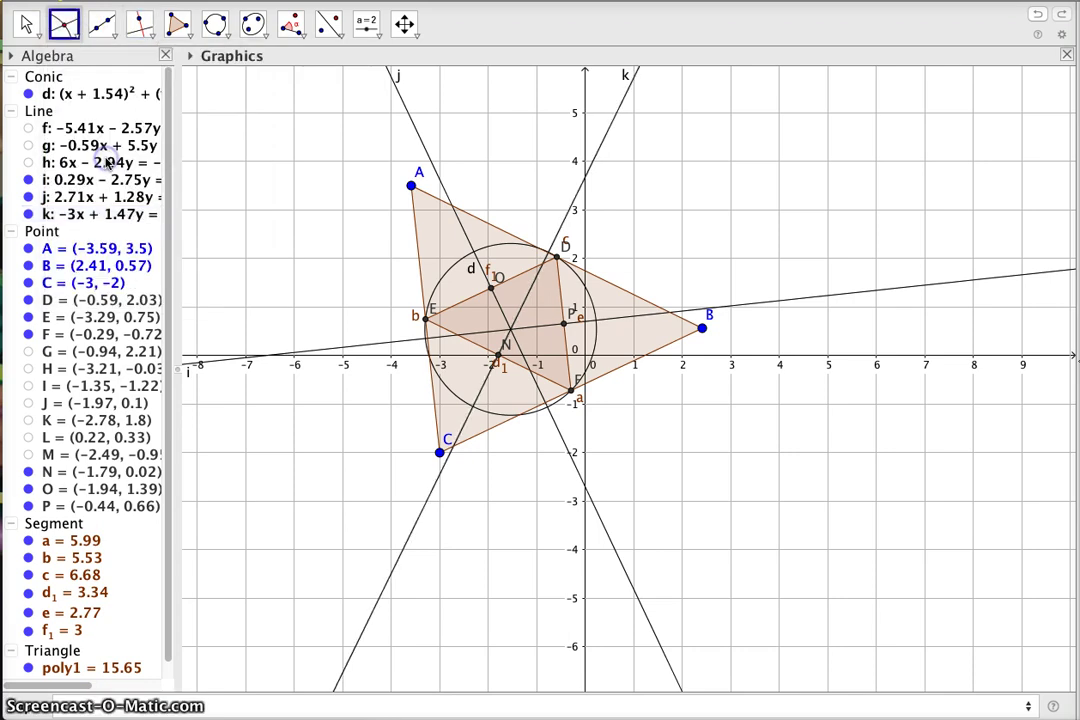
click(511, 330)
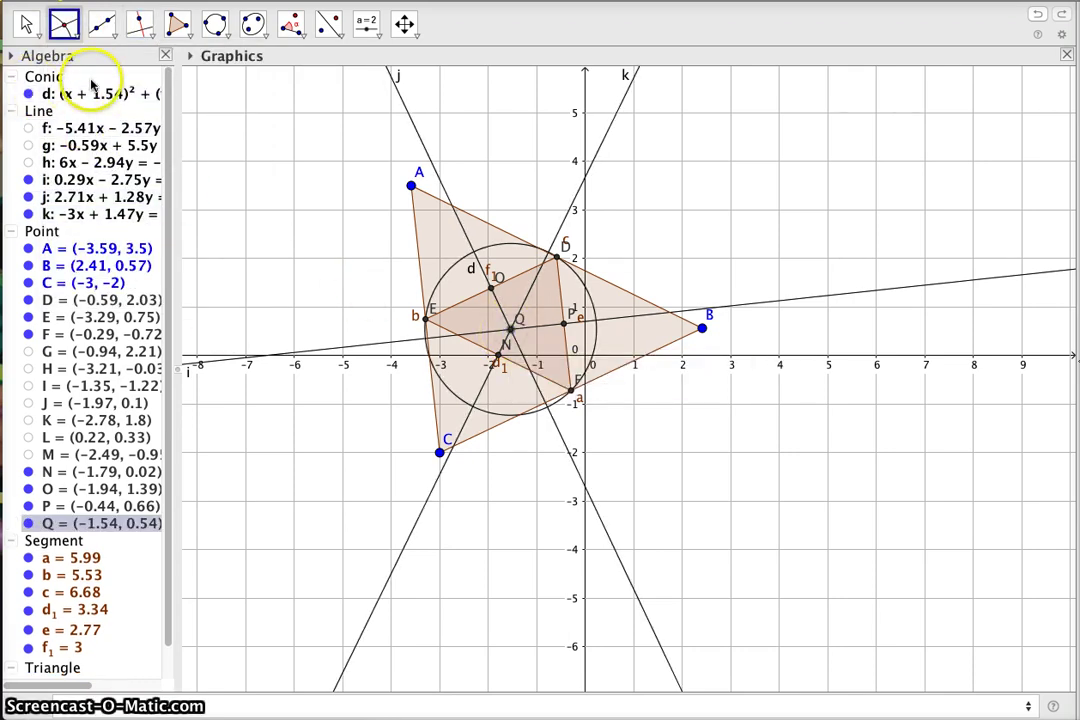
Step: Hide the perpendicular bisector lines i, j and k
click(28, 180)
click(28, 198)
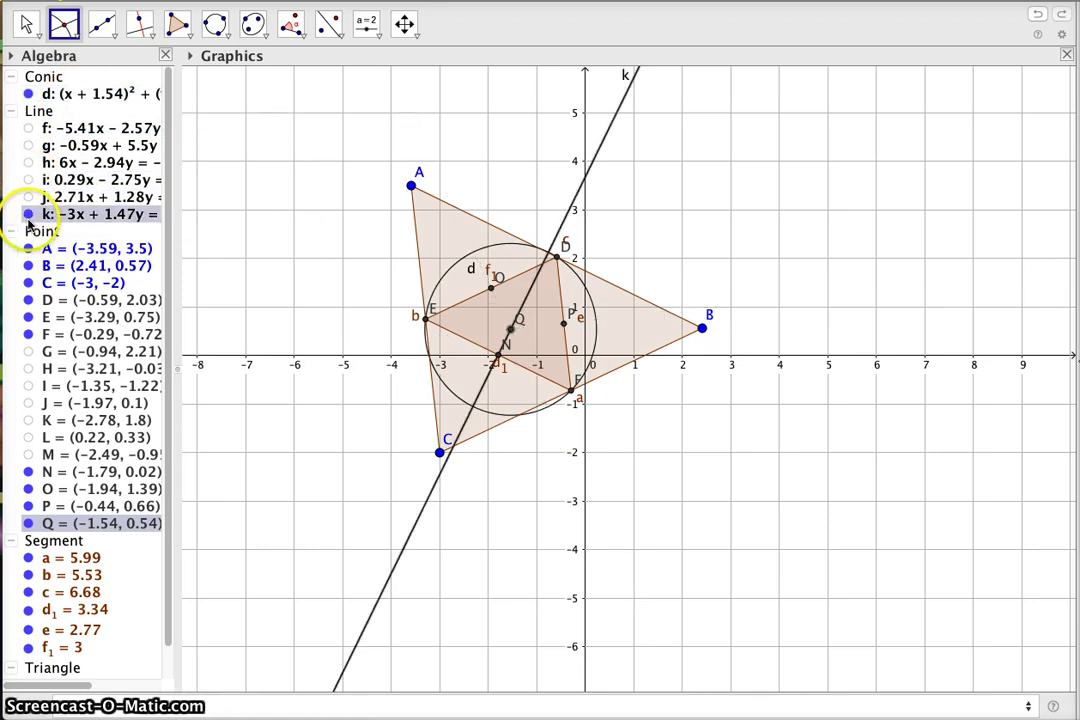
click(28, 214)
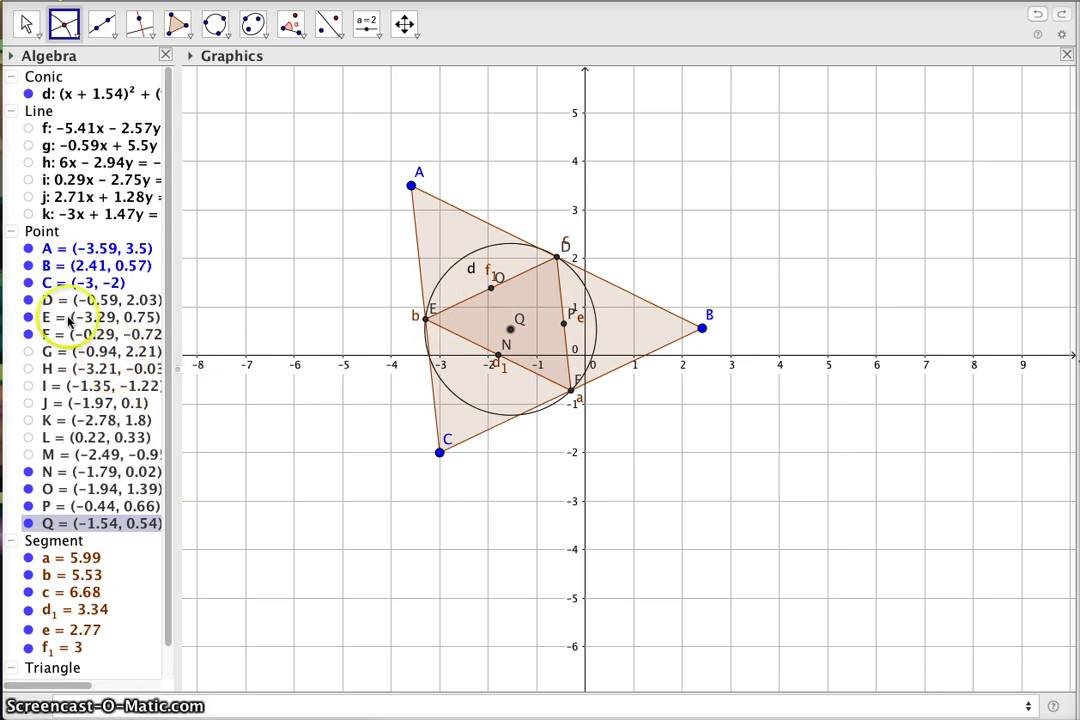
Step: Hide the medial triangle together with the midpoints N, O and P of its sides
click(29, 474)
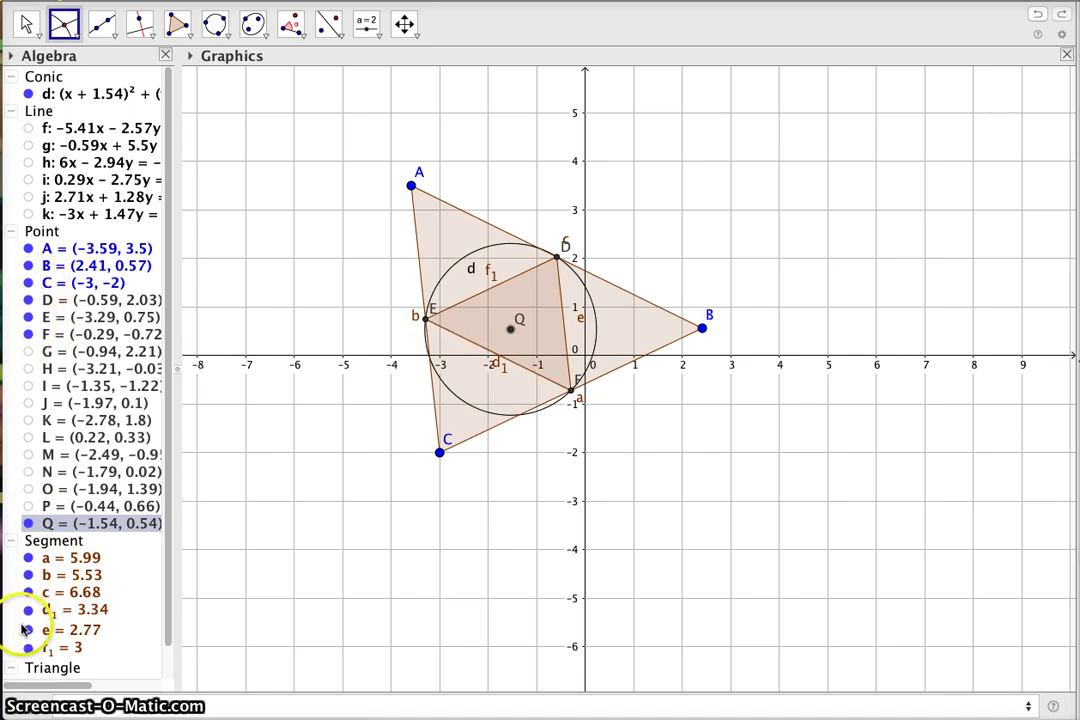
scroll(27, 662, down, 1)
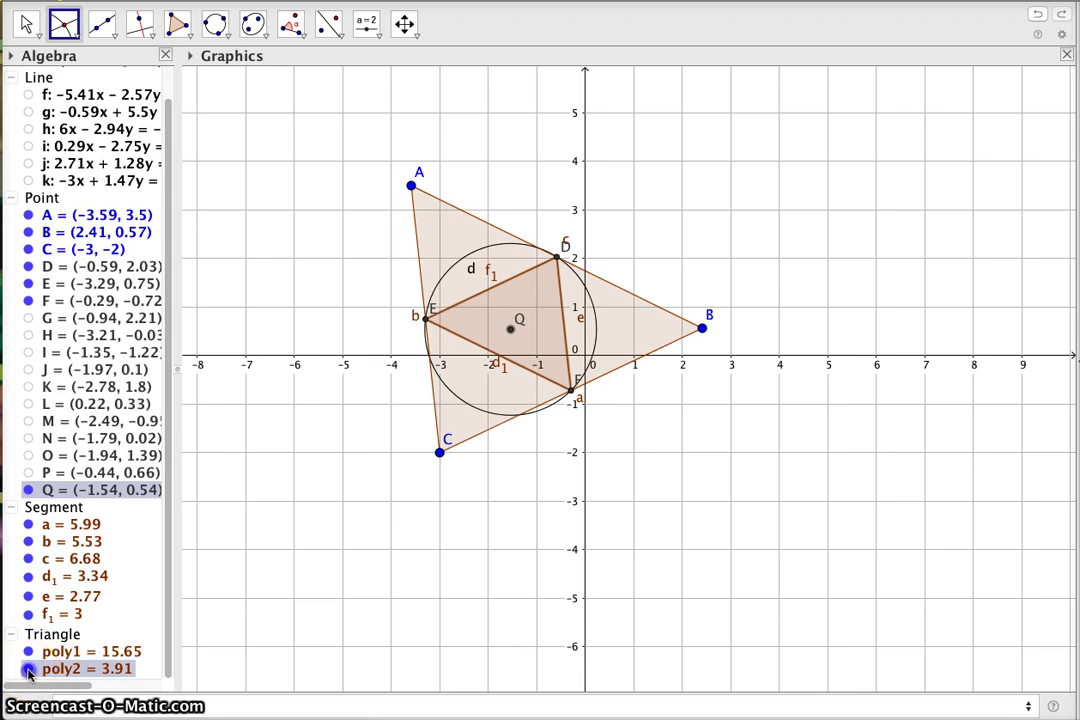
click(29, 670)
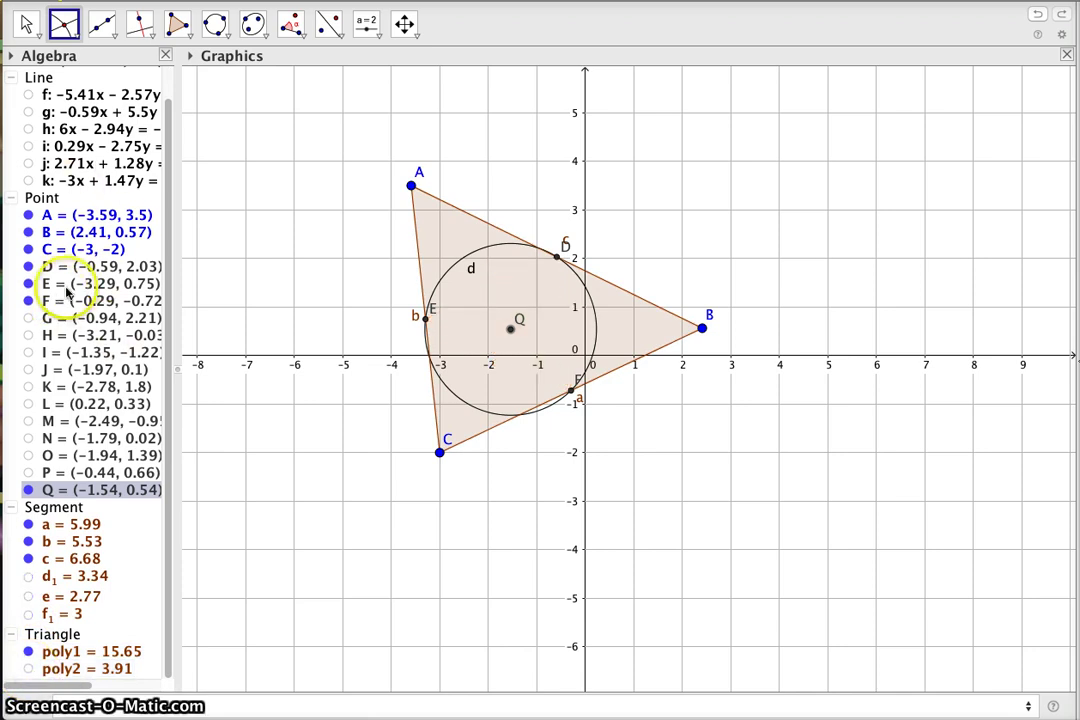
Step: Show the altitude feet G, H and I and the vertex-to-orthocenter midpoints K, L and M
click(29, 319)
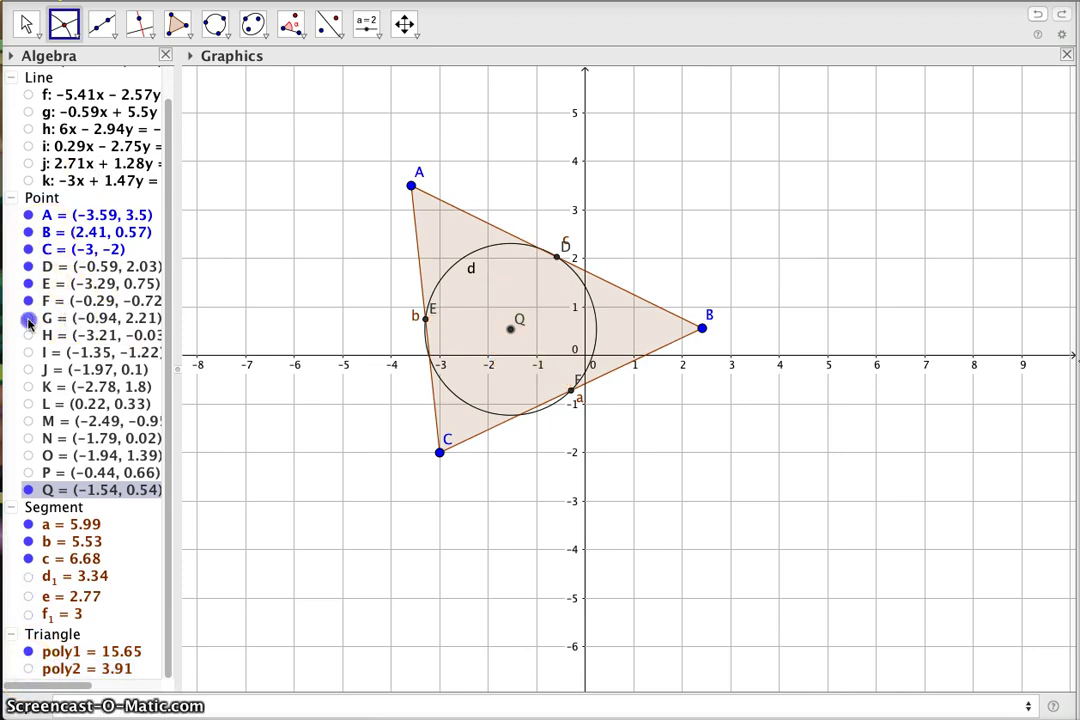
click(29, 337)
click(29, 352)
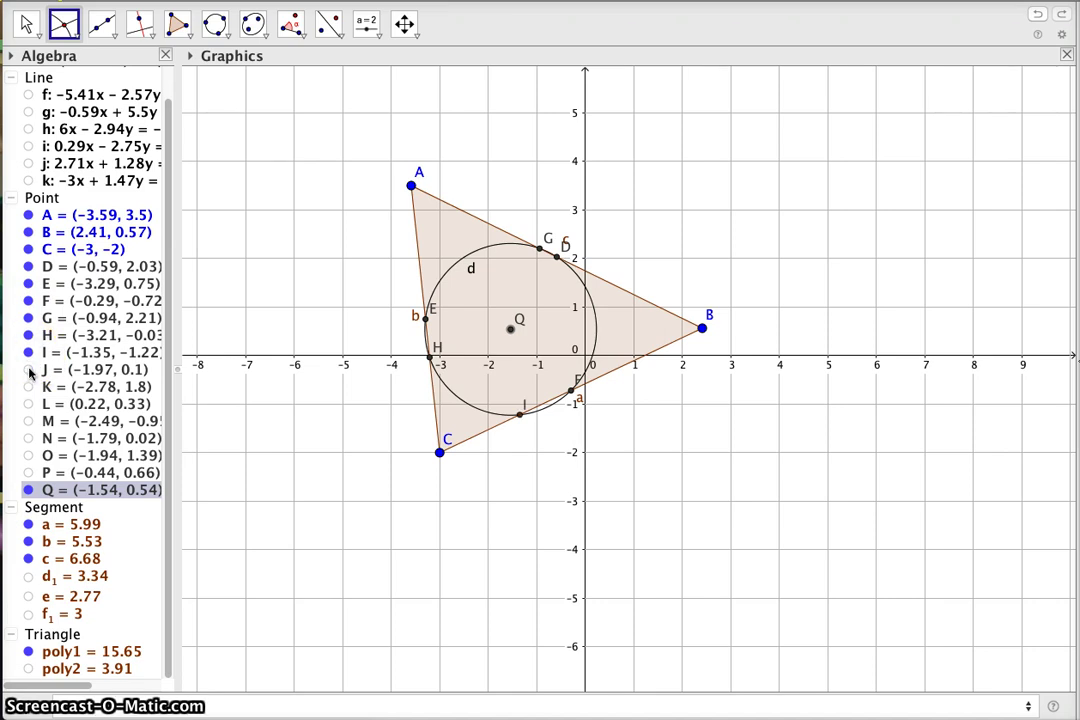
click(29, 387)
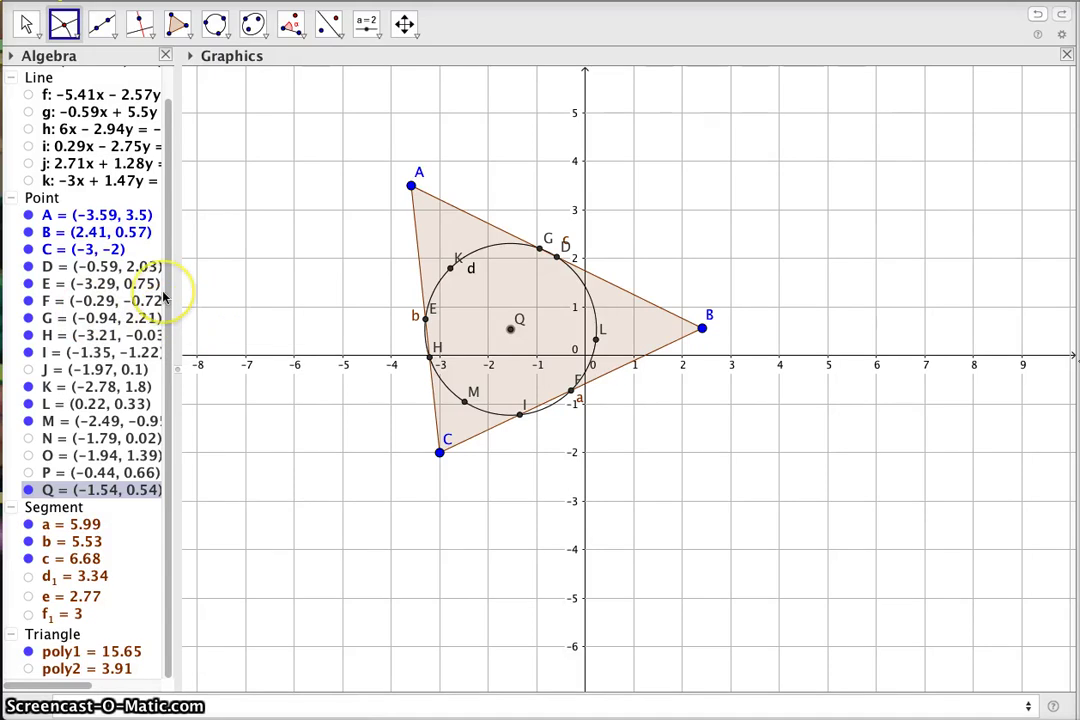
Step: Hide the medial triangle's circumcenter Q
click(77, 38)
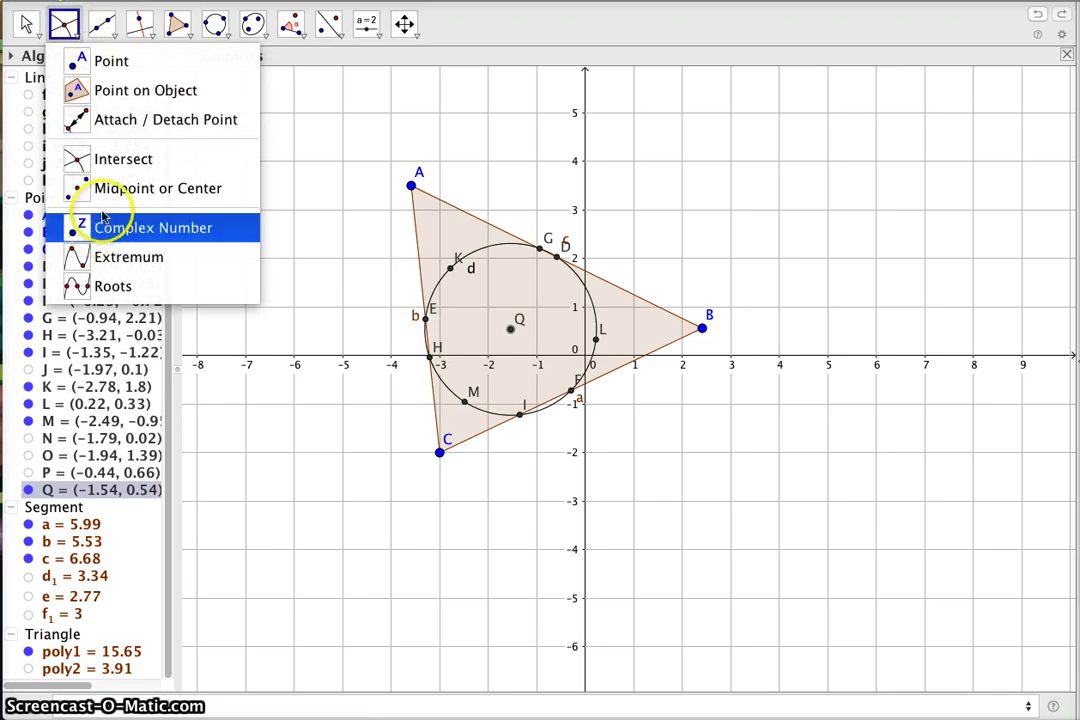
click(77, 22)
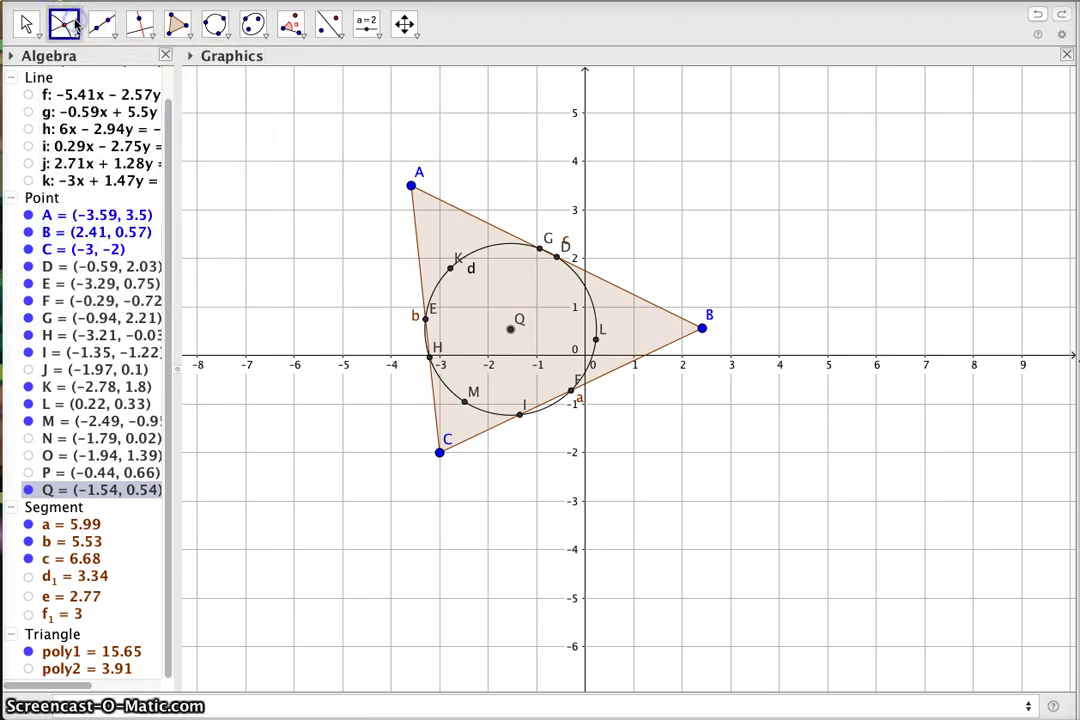
click(28, 490)
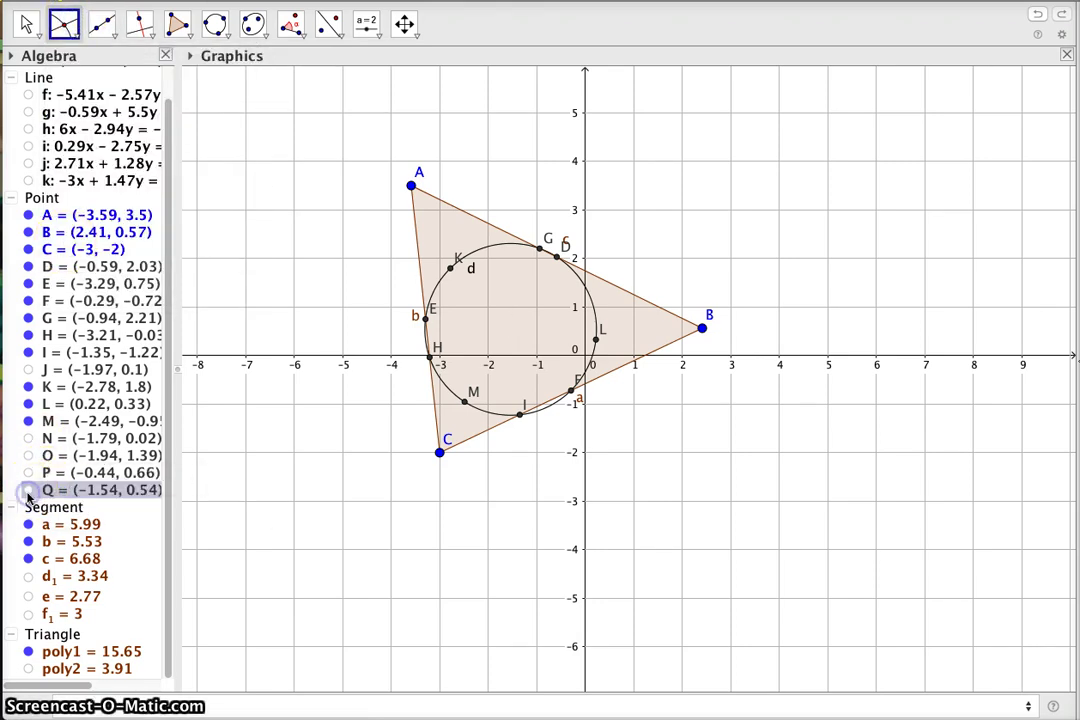
Step: Construct the midpoint between side midpoint D and point M with the Midpoint or Center tool
click(79, 38)
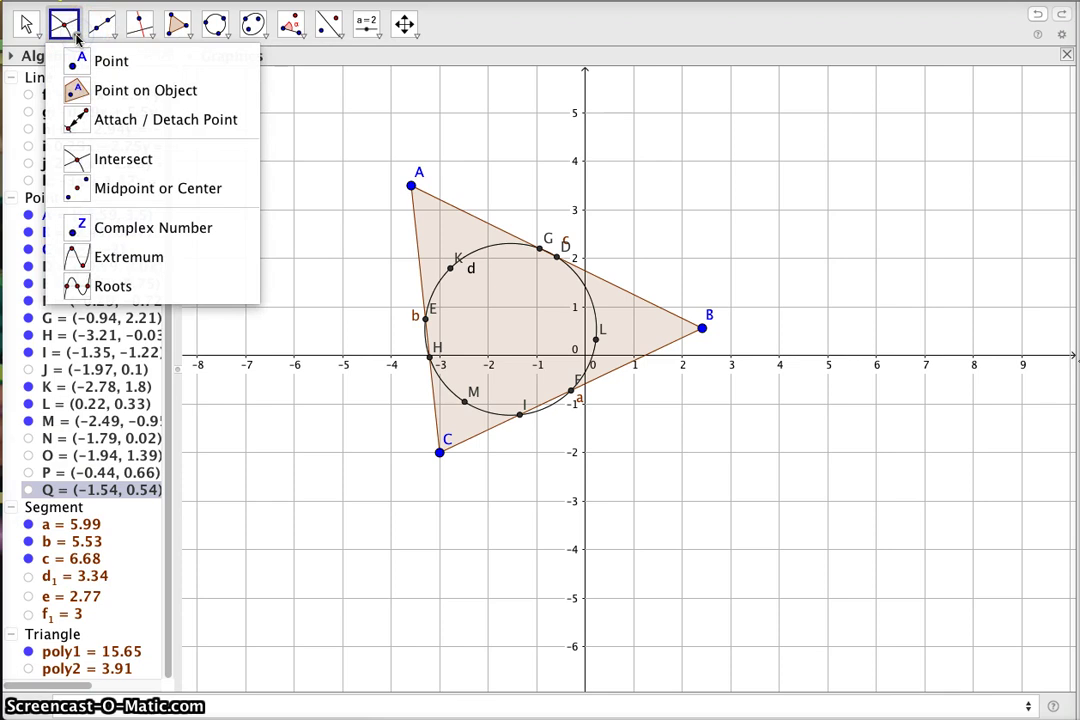
click(101, 193)
click(558, 258)
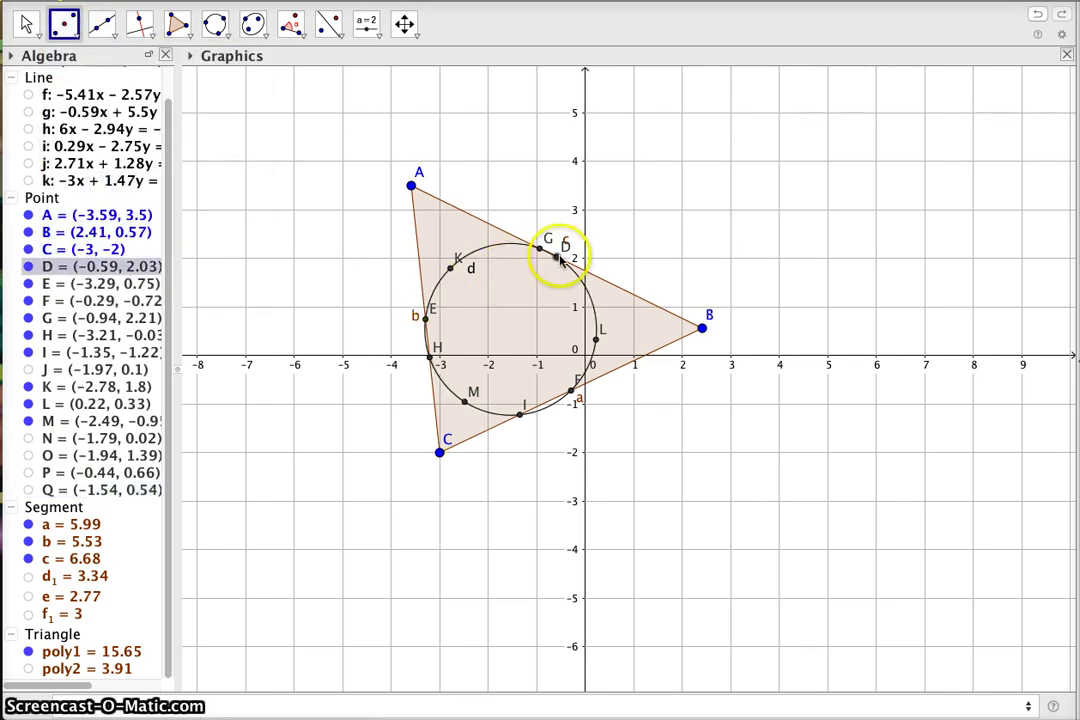
click(465, 402)
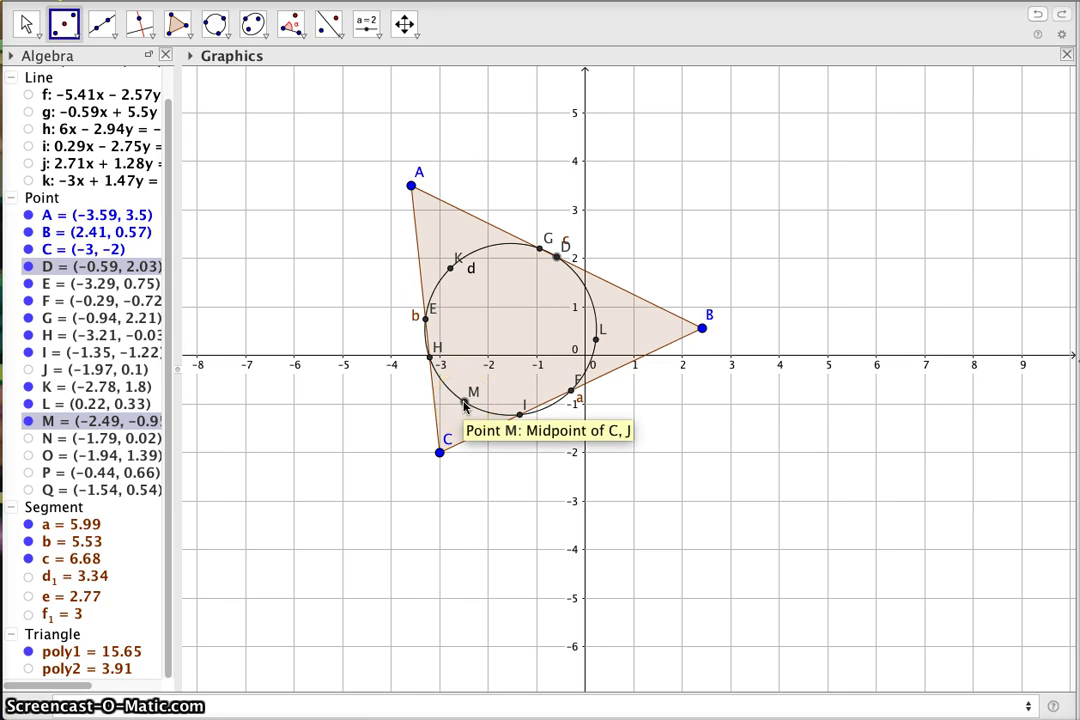
click(465, 402)
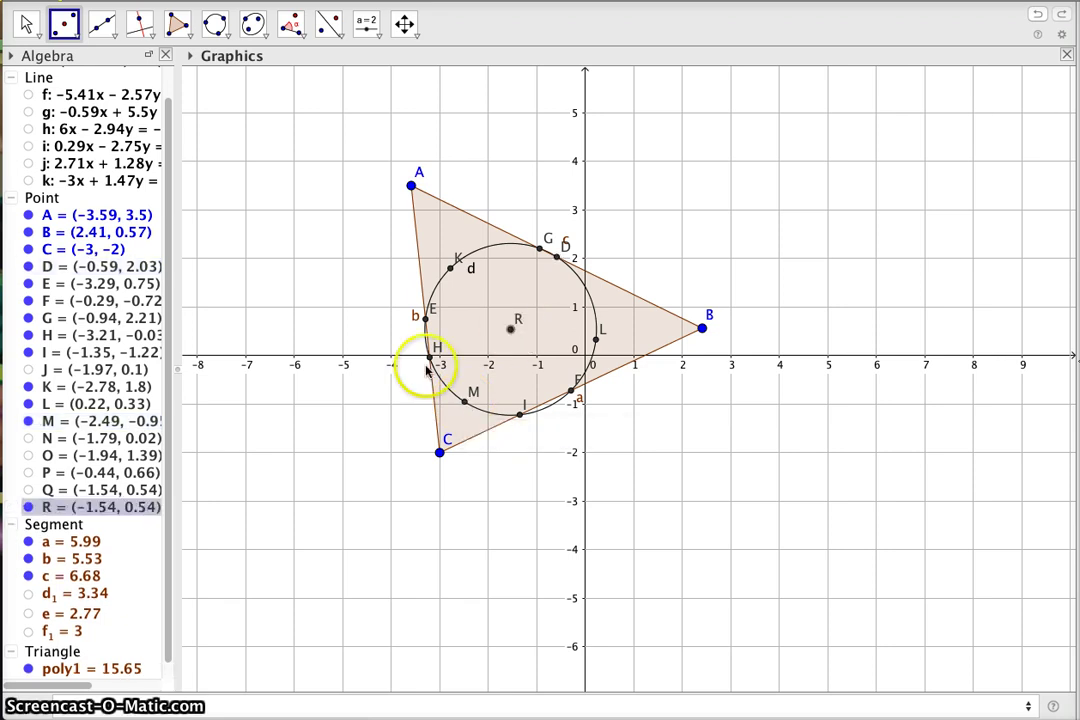
Step: Compare the coordinates of circumcenter Q and the new midpoint R, leaving the midpoint tool
click(28, 490)
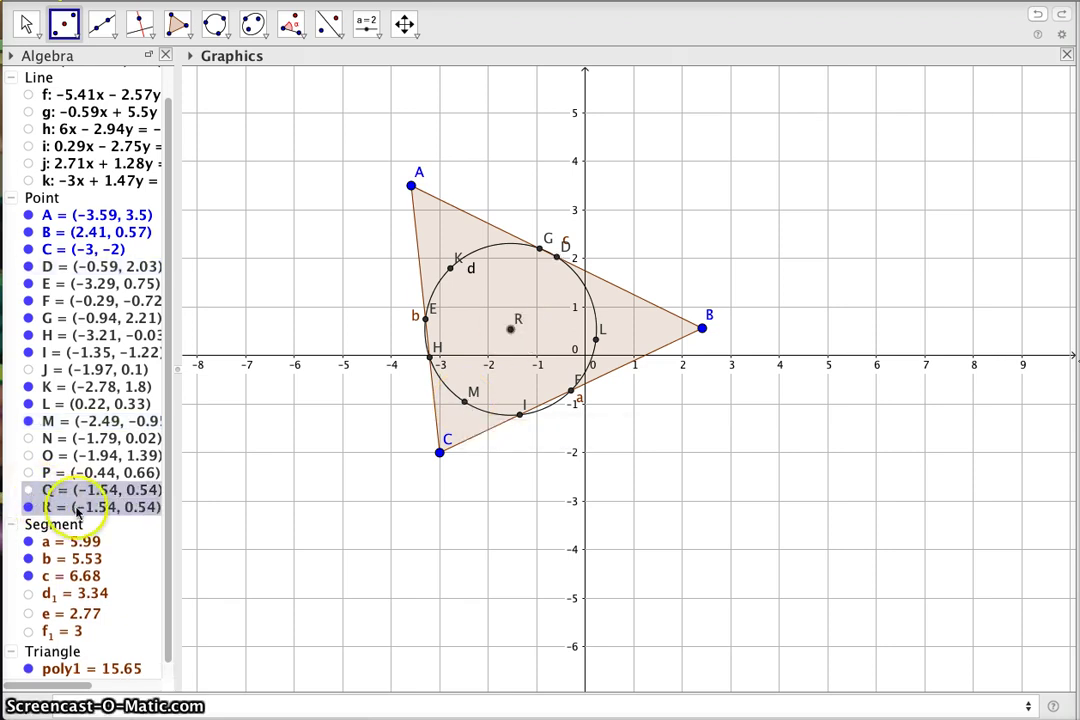
click(28, 490)
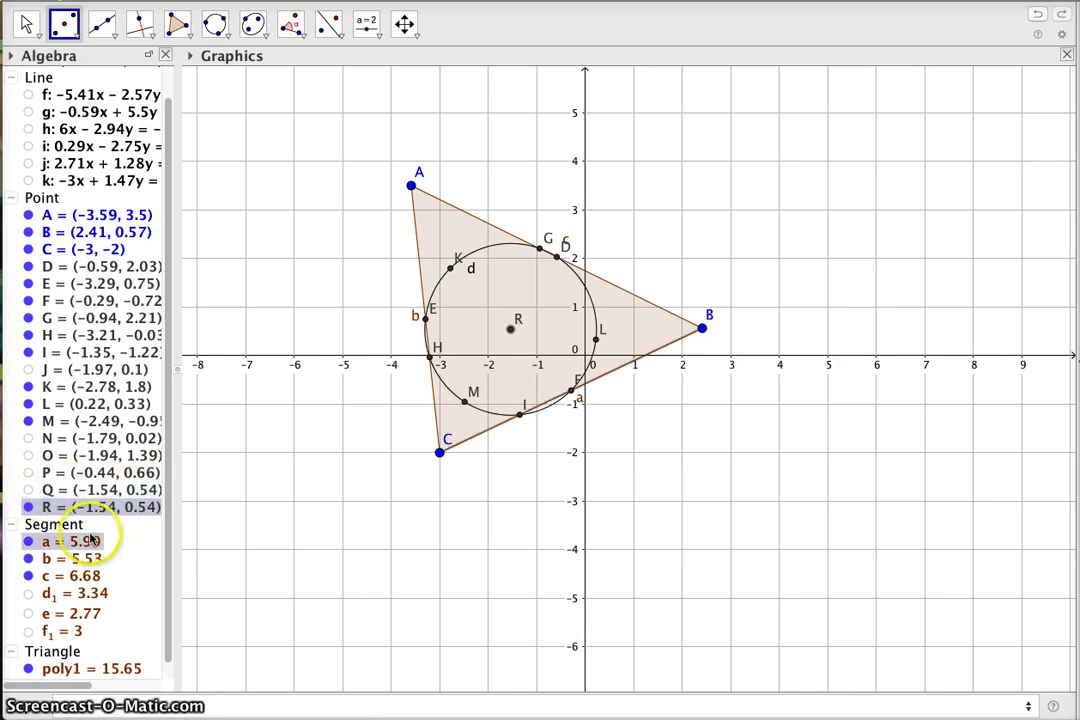
click(118, 386)
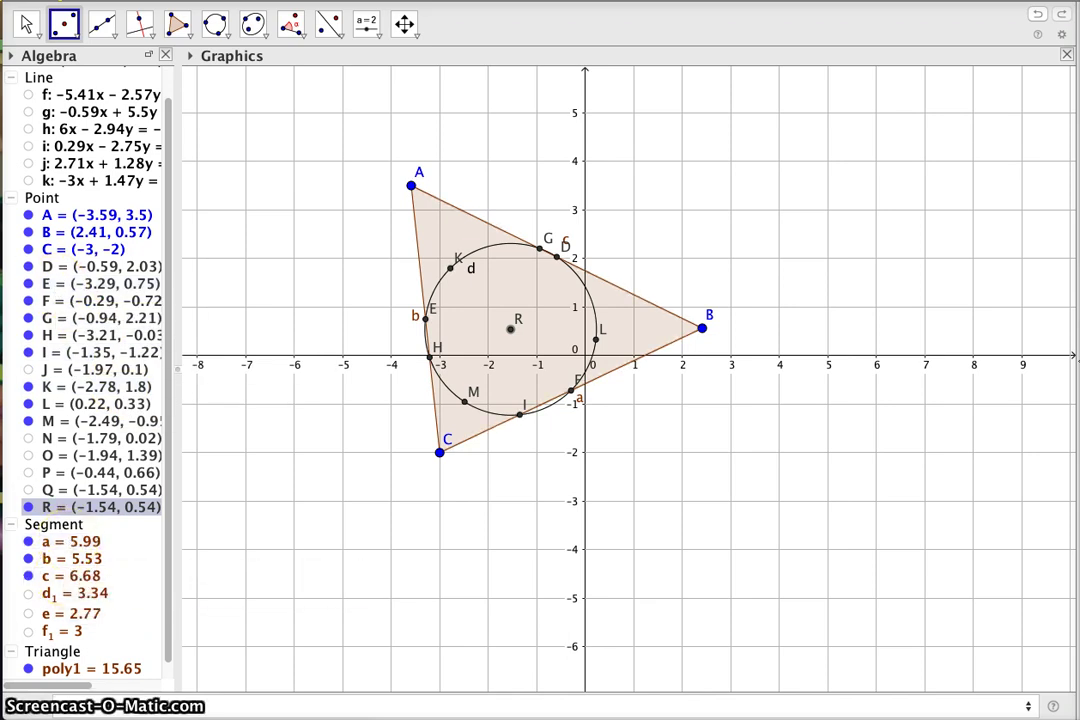
key(Escape)
click(374, 277)
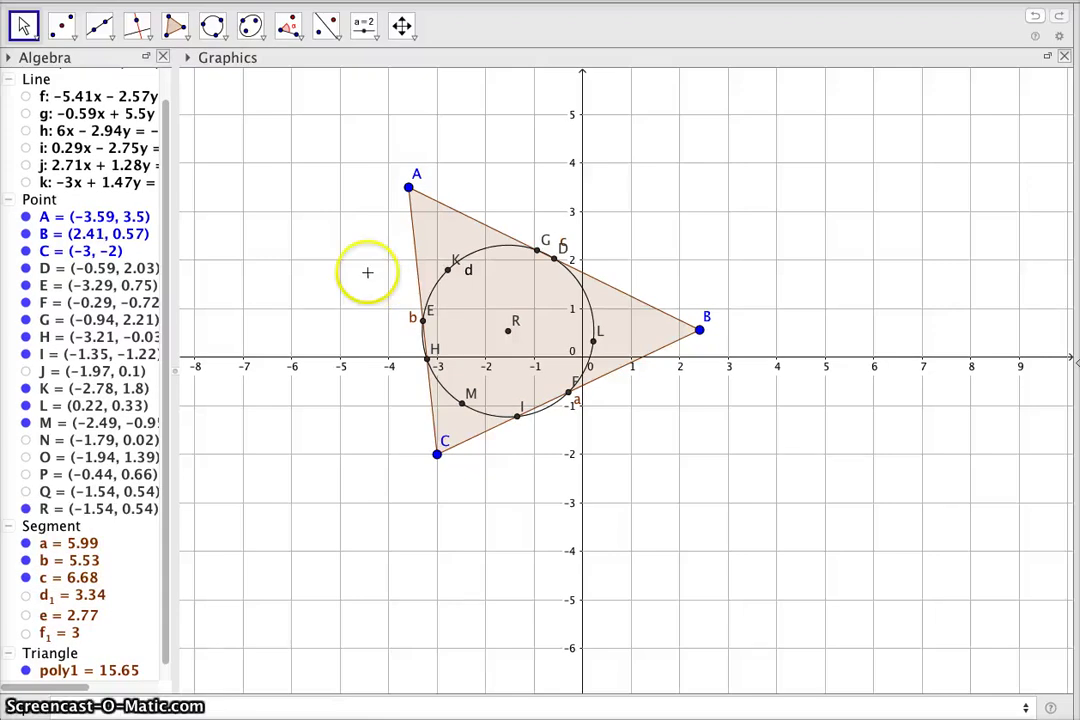
Step: Delete vertices B, A and C to clear the whole nine-point circle construction
click(70, 236)
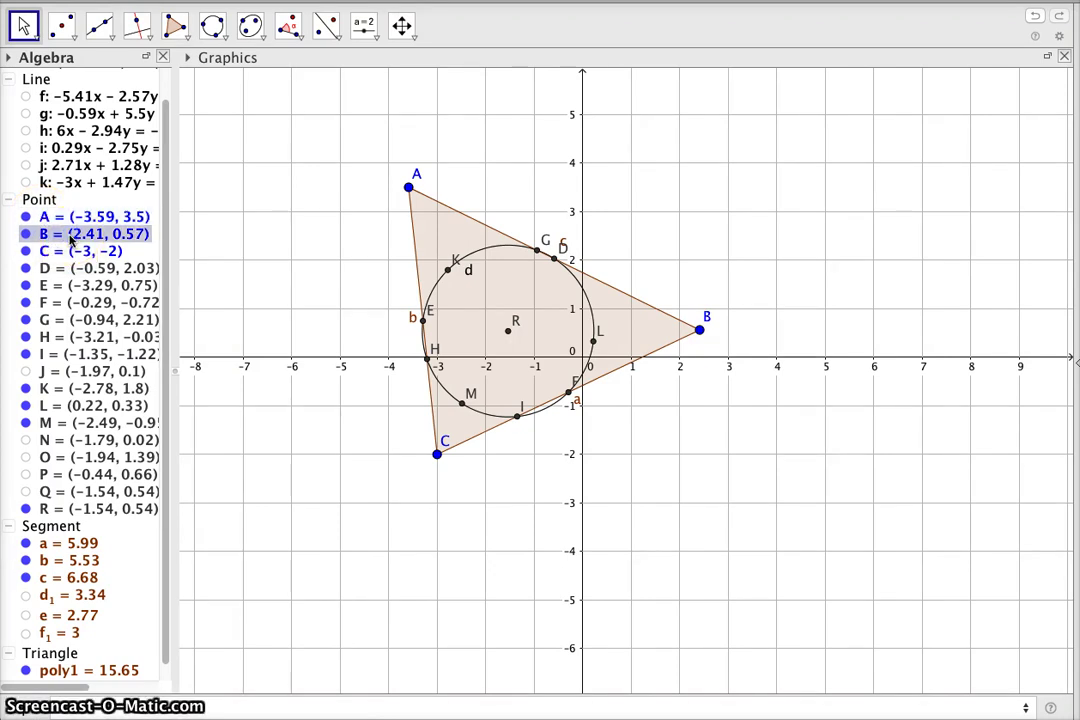
right_click(55, 238)
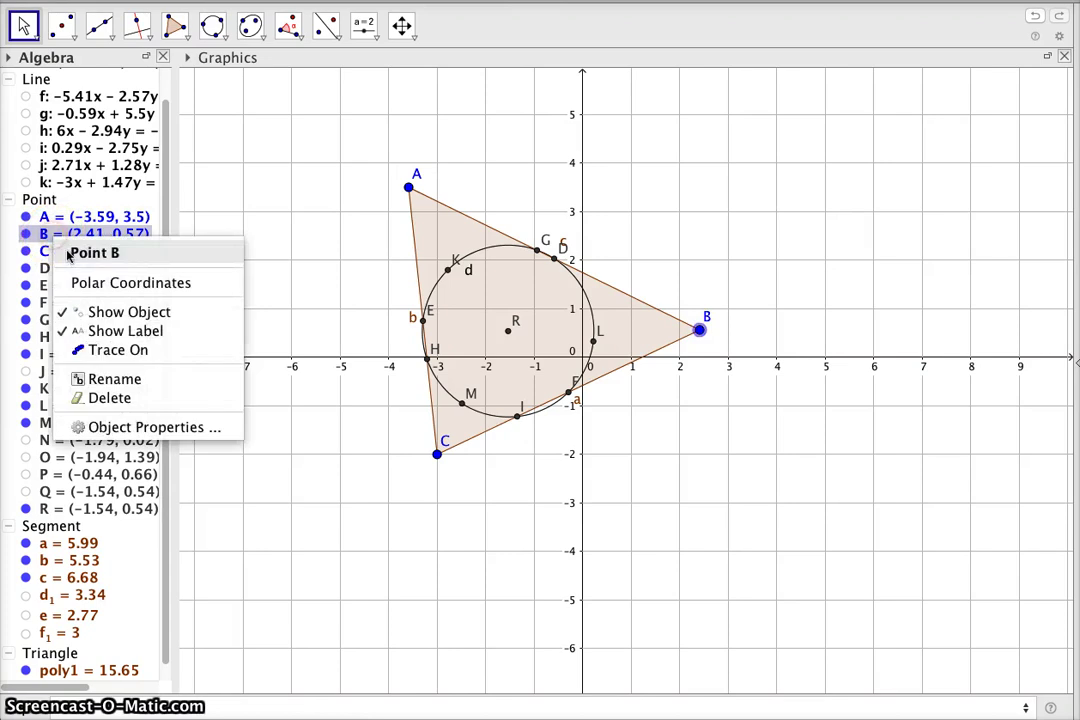
click(105, 393)
right_click(66, 100)
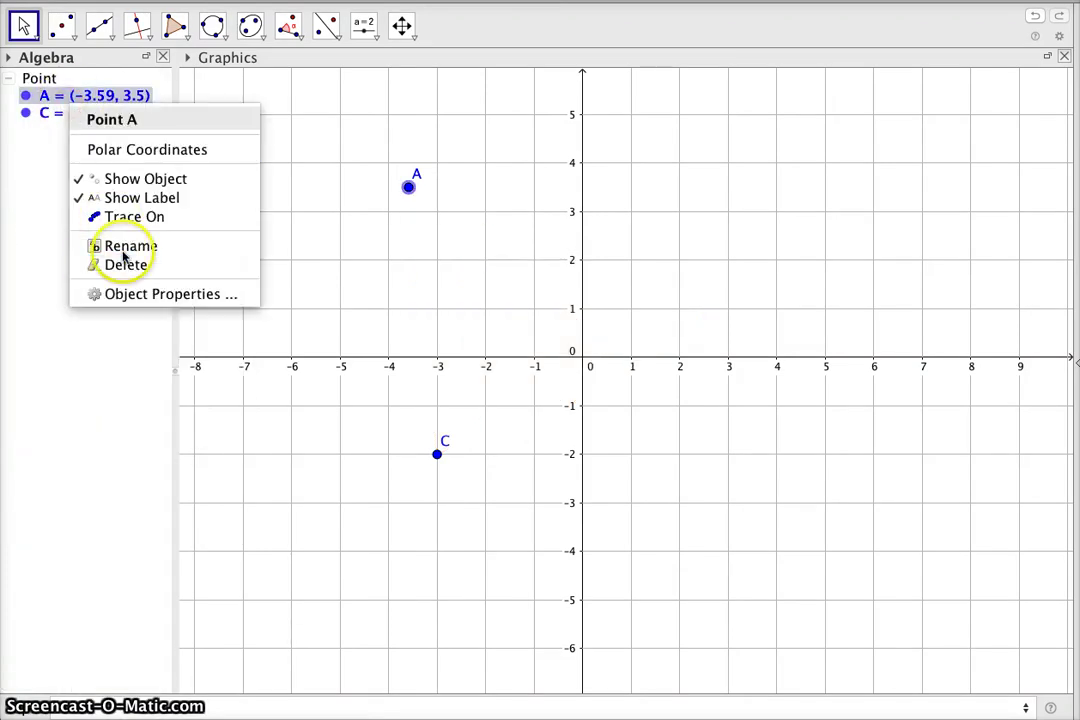
click(126, 265)
click(86, 104)
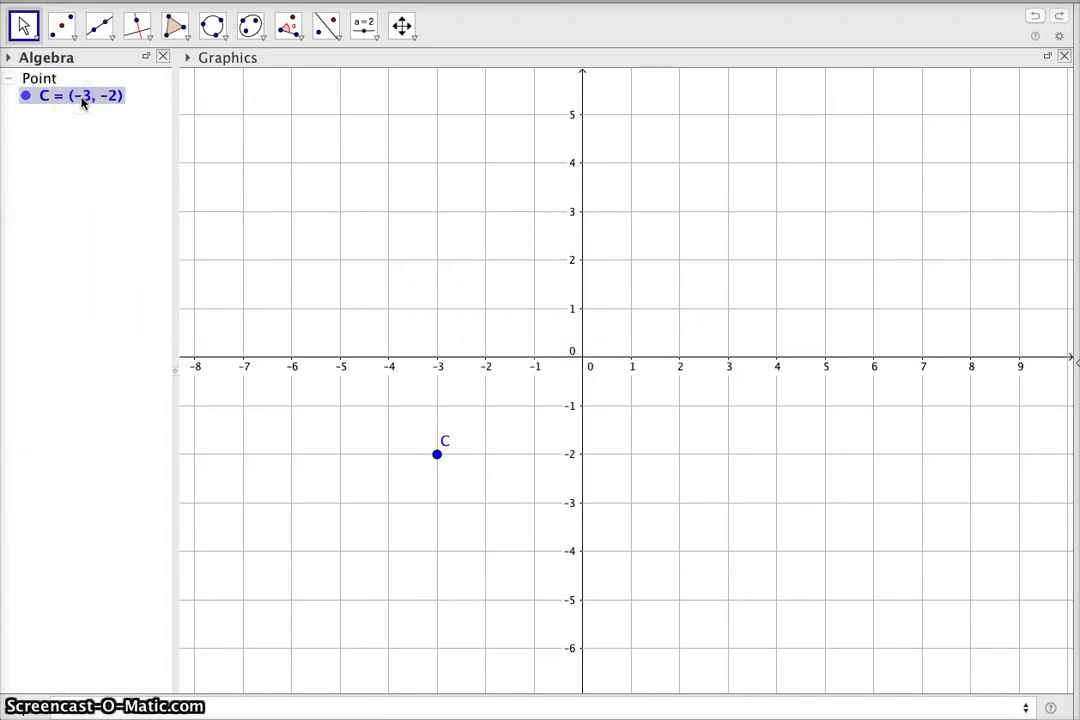
right_click(83, 100)
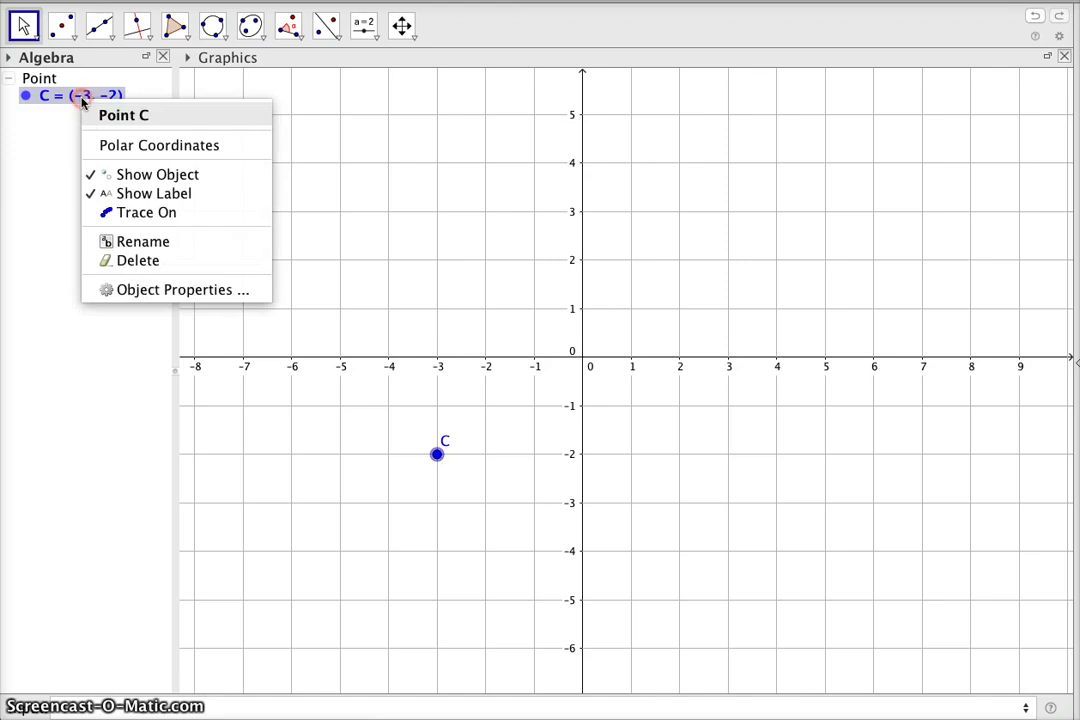
click(139, 259)
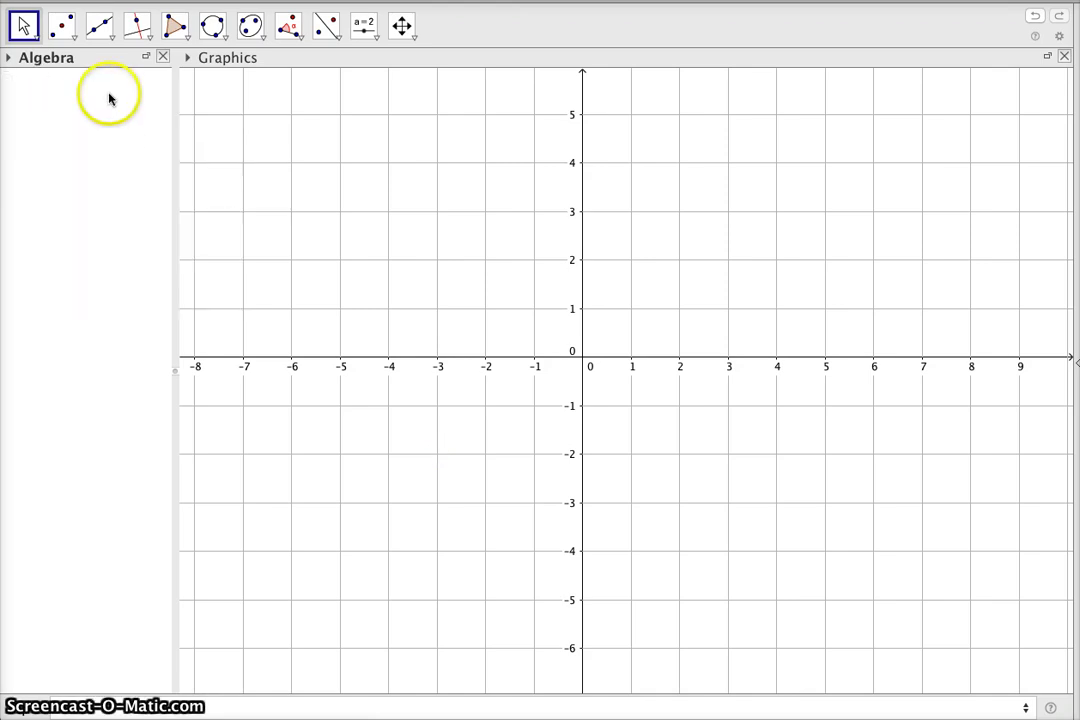
Step: Draw a new triangle with the Polygon tool, with vertices at about (-2, 2), (1.64, 0.37) and (-1.76, -1.72)
click(183, 30)
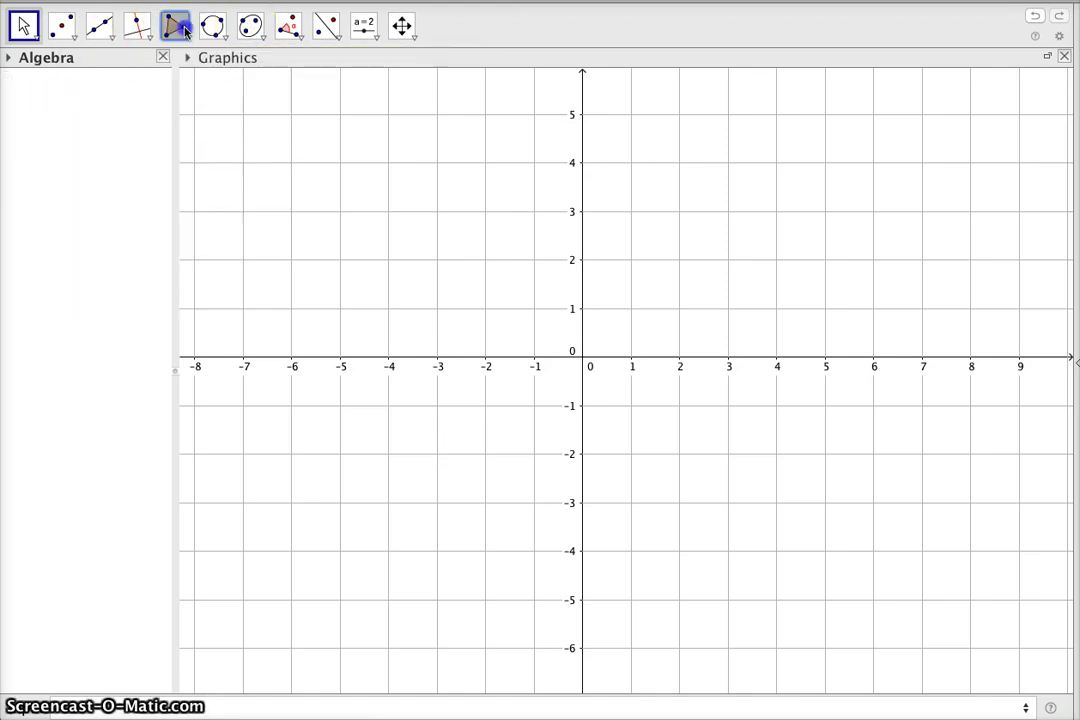
click(486, 261)
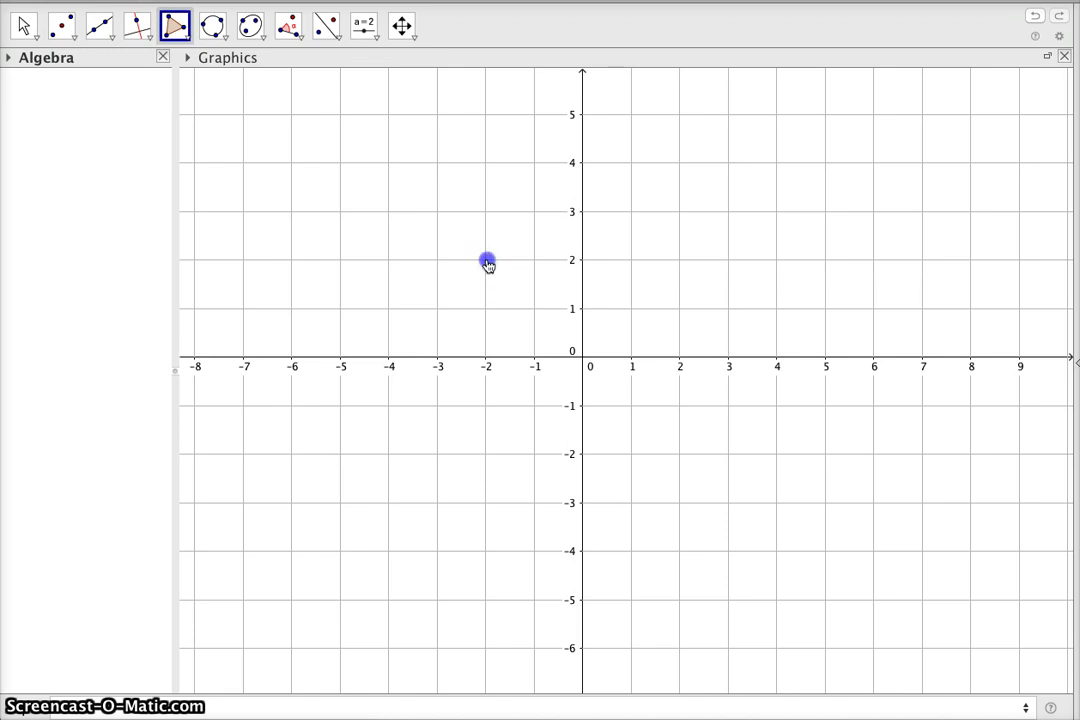
click(661, 339)
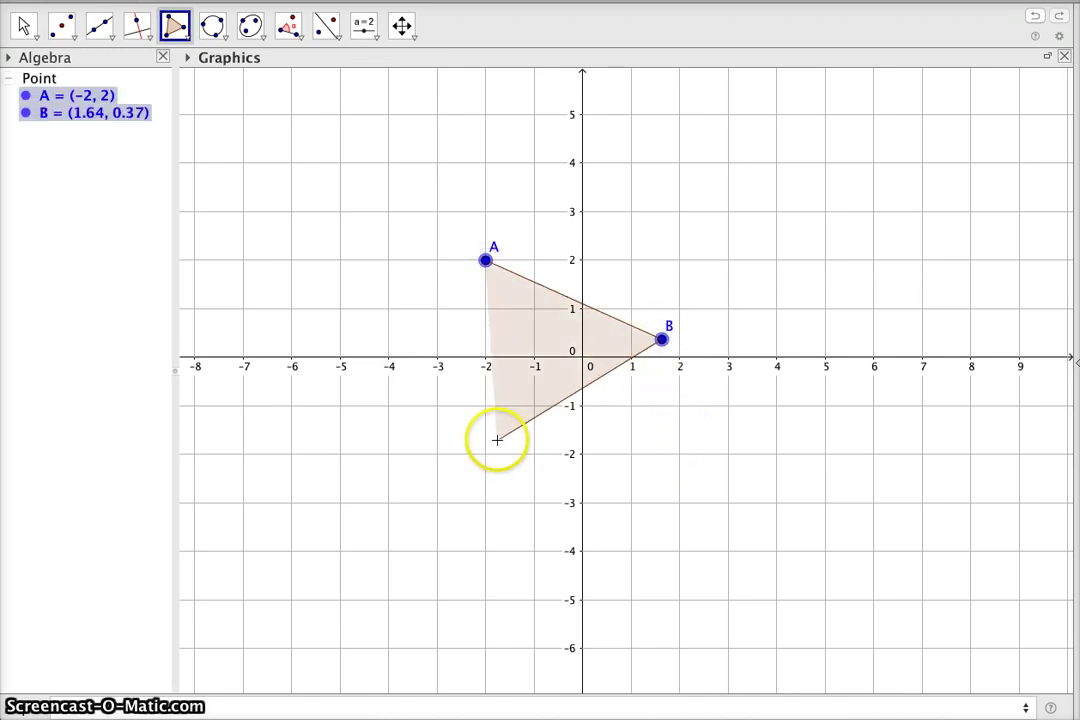
click(497, 440)
click(486, 260)
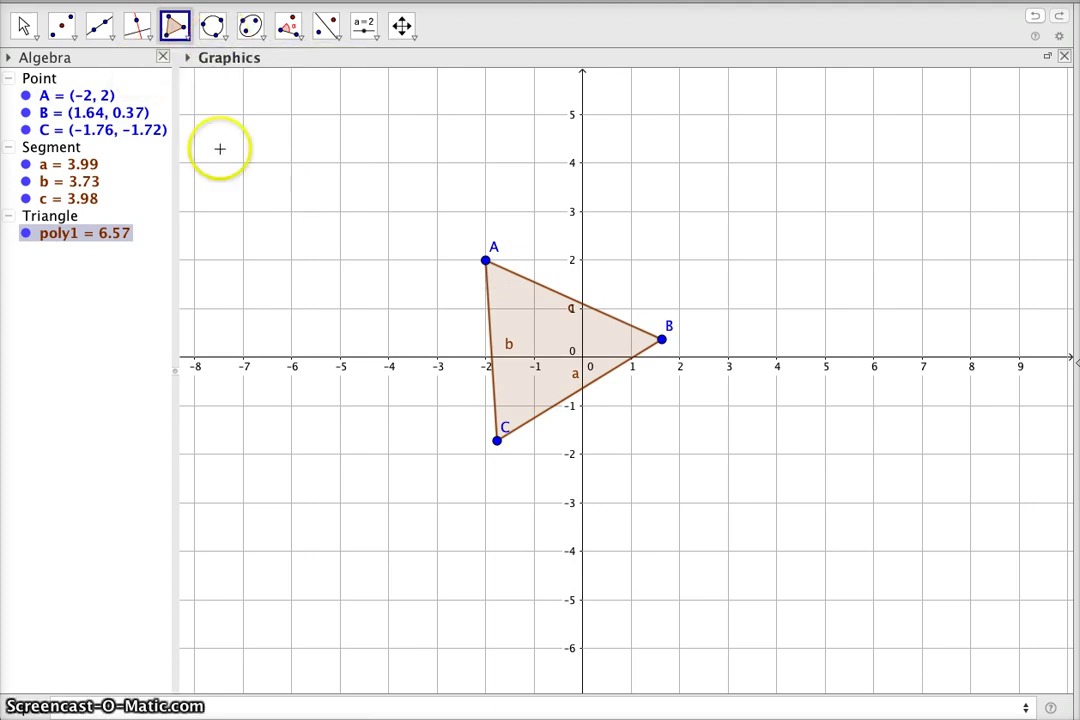
Step: Construct the triangle's circumcircle with Circle through 3 Points, using vertices A, B and C
click(222, 35)
click(272, 149)
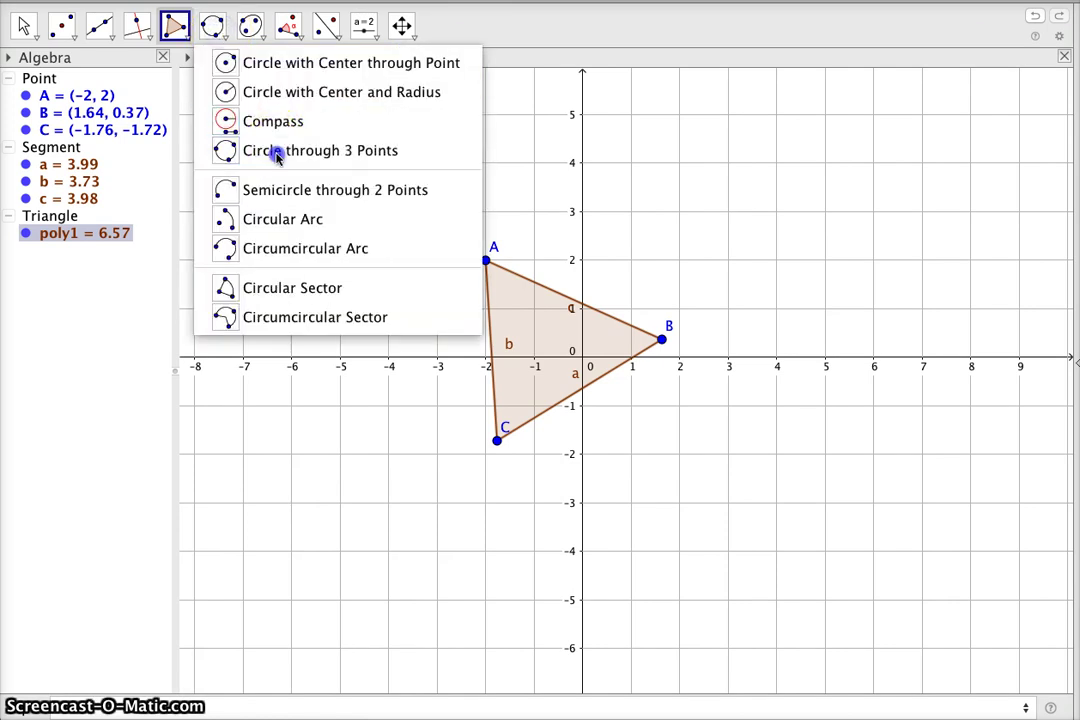
click(484, 262)
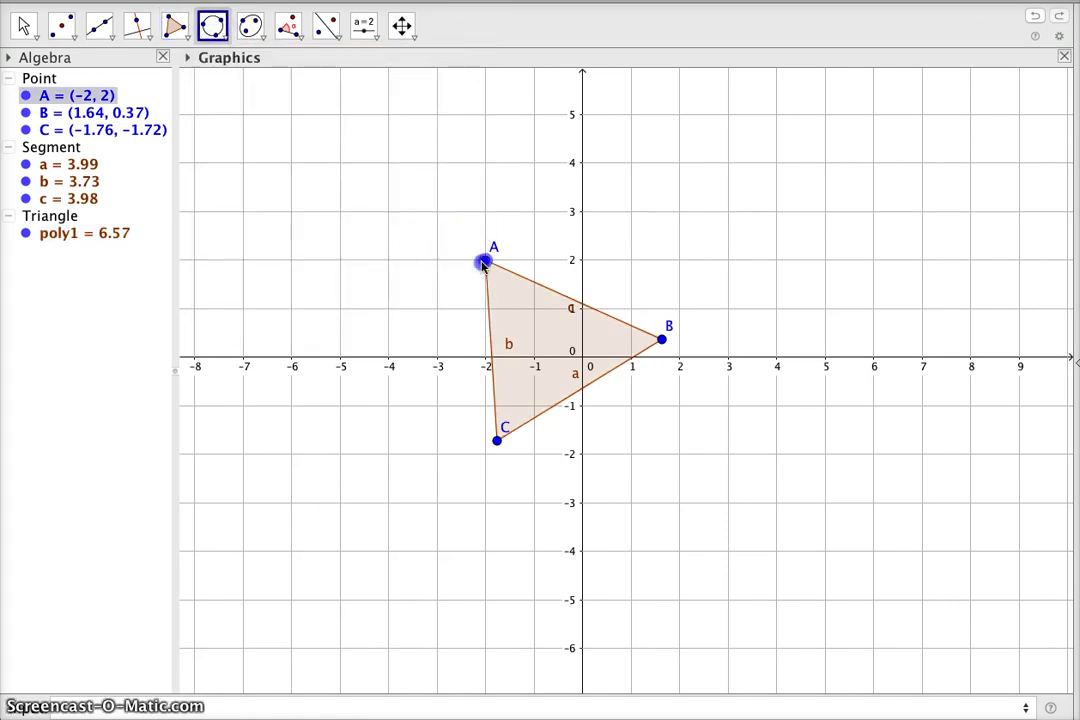
click(661, 339)
click(497, 441)
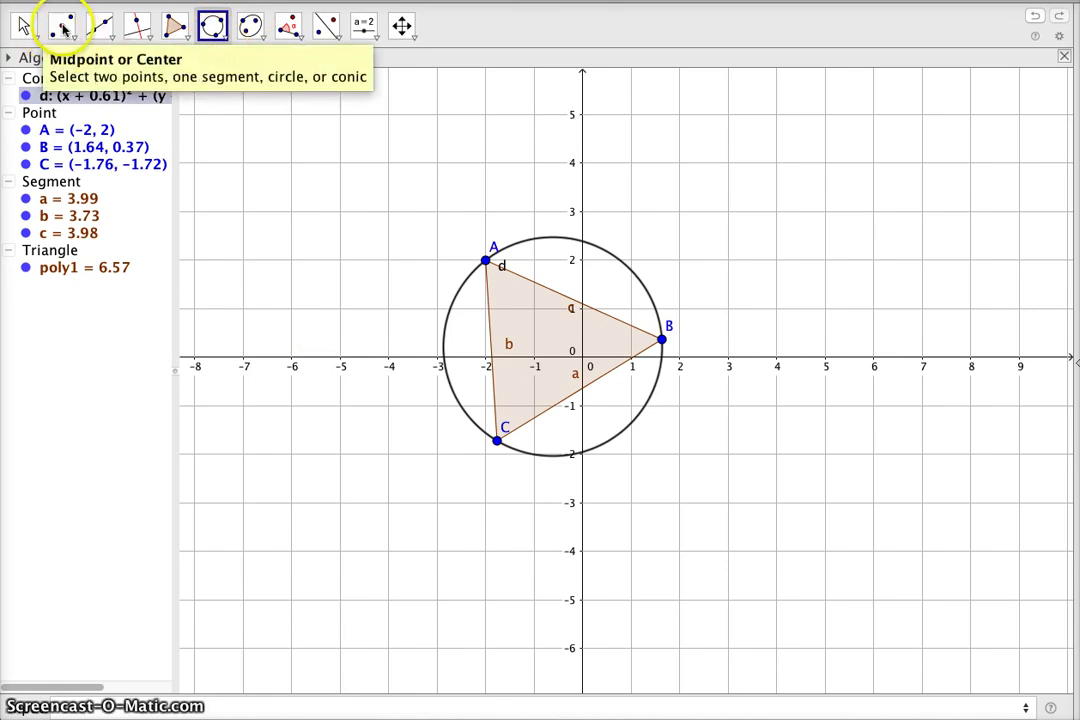
Step: Mark the circumcircle's center with Midpoint or Center and hide the circle
click(62, 28)
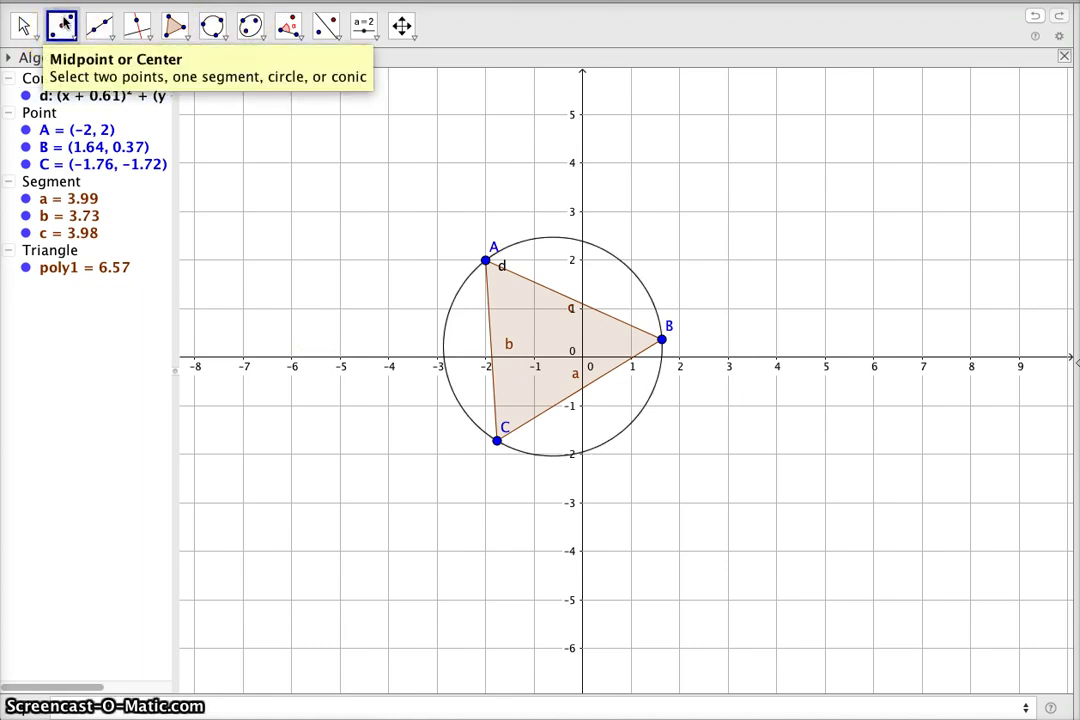
click(626, 268)
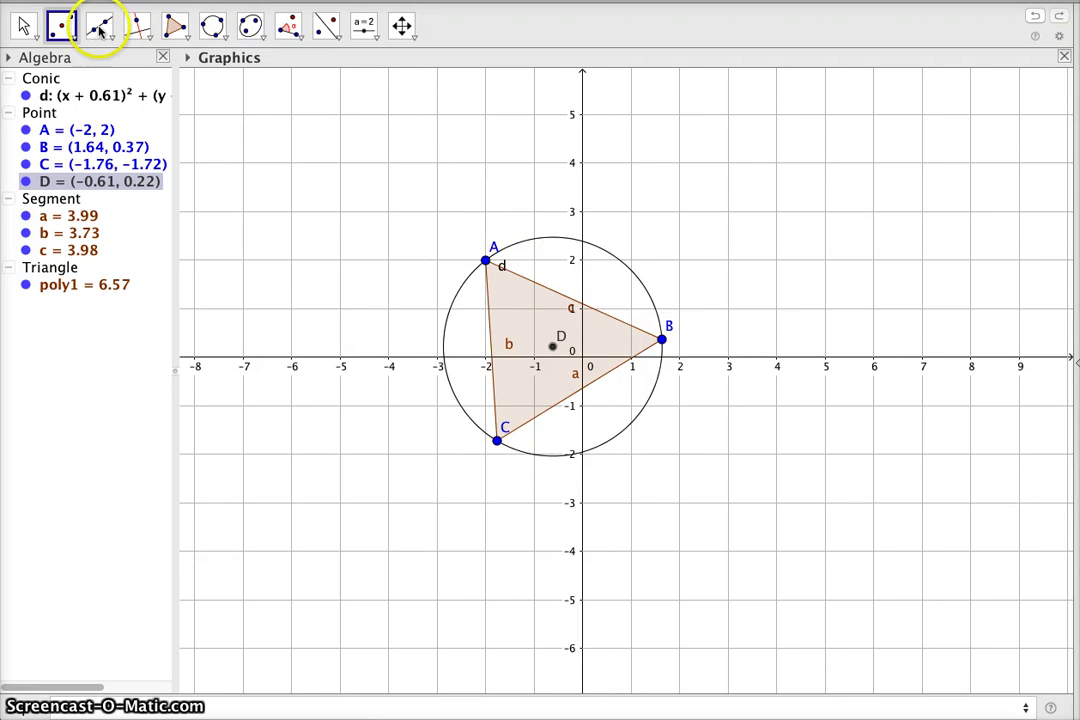
click(24, 96)
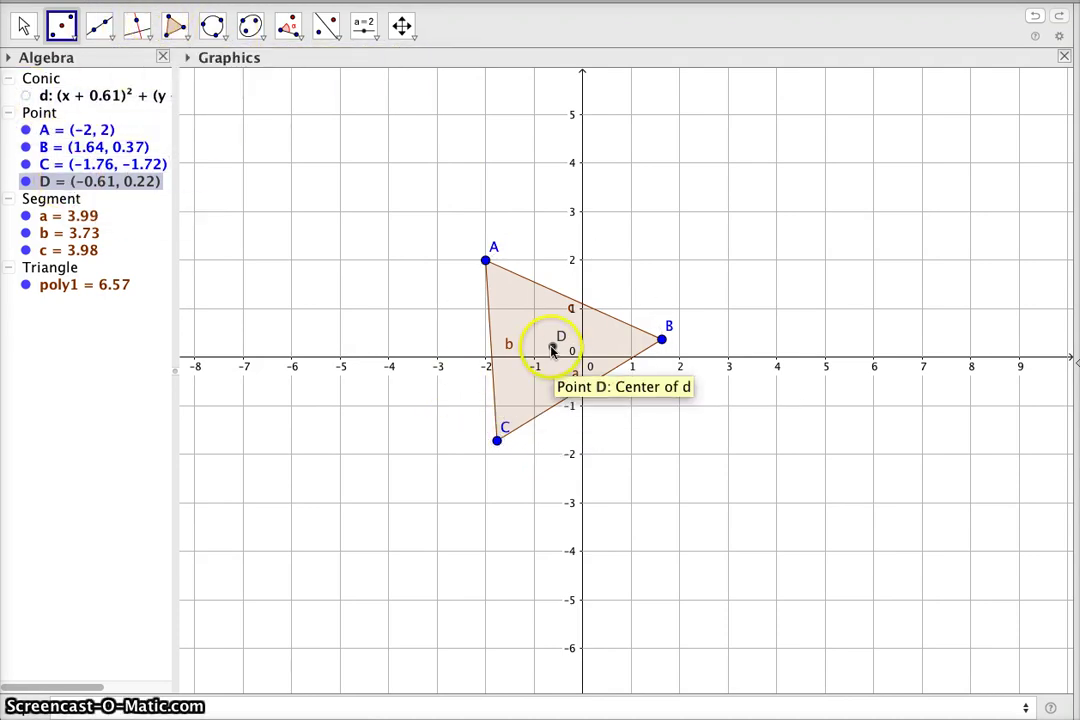
Step: Construct the three altitudes as perpendicular lines from vertices A, B and C to their opposite sides
click(140, 30)
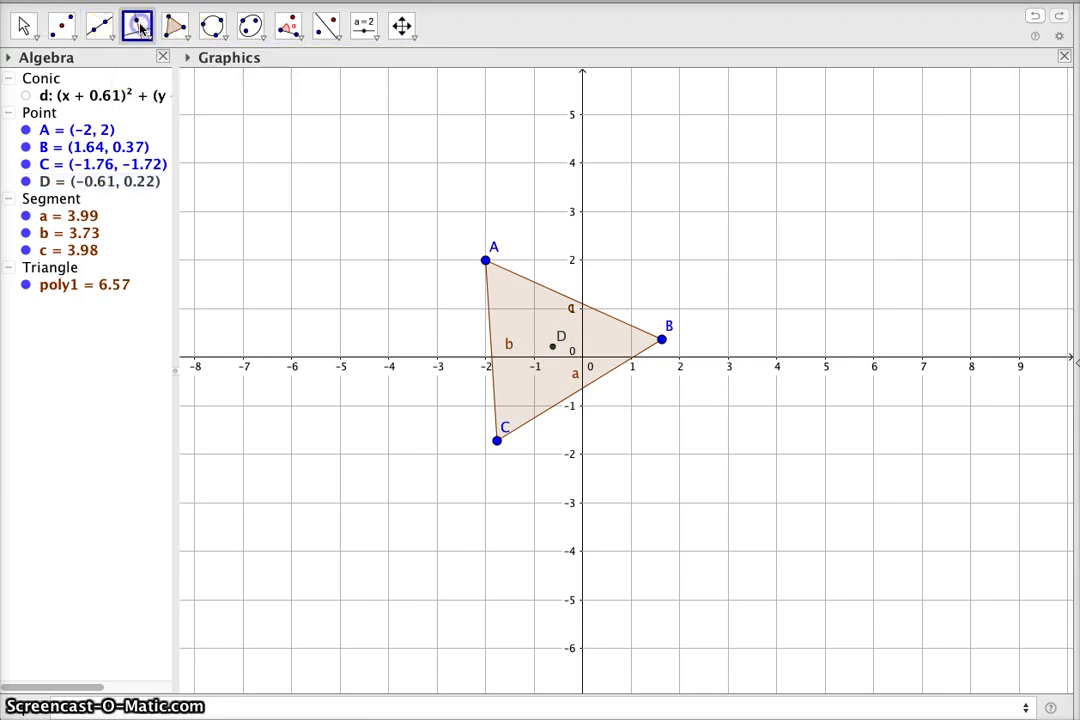
click(487, 261)
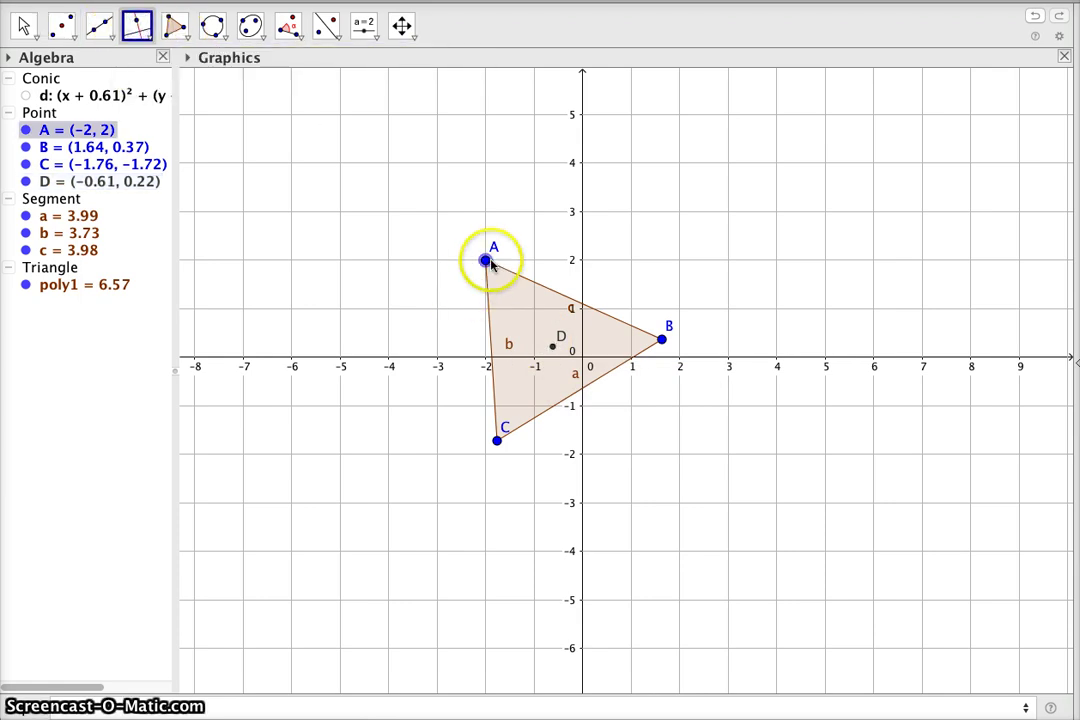
click(571, 389)
click(662, 340)
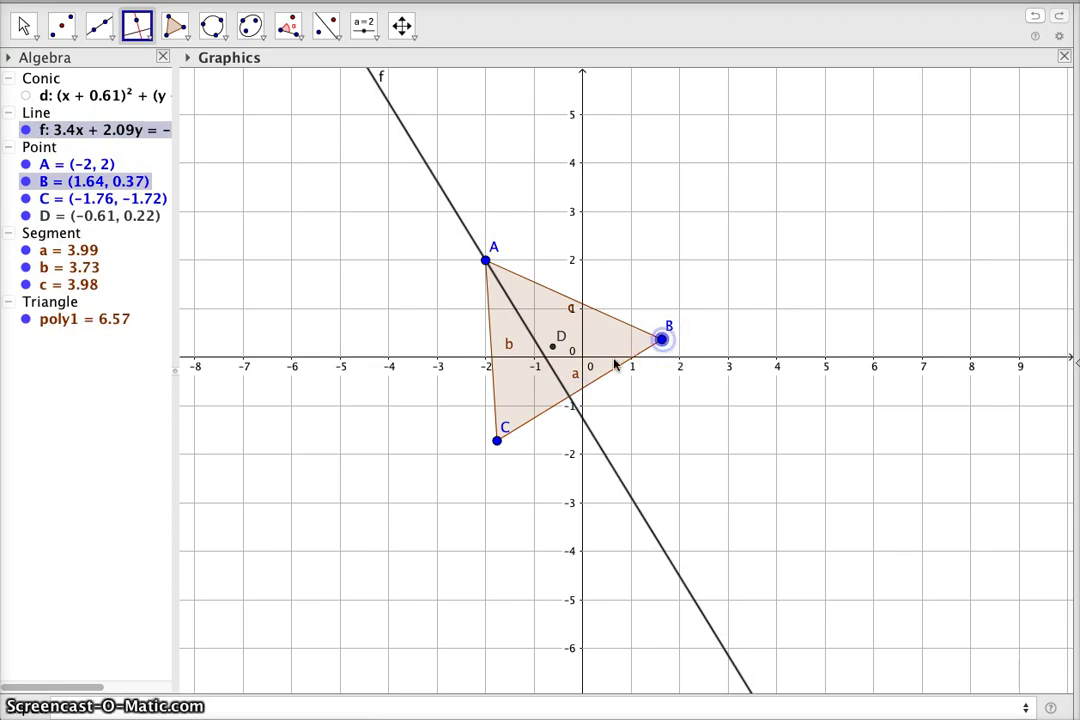
click(484, 332)
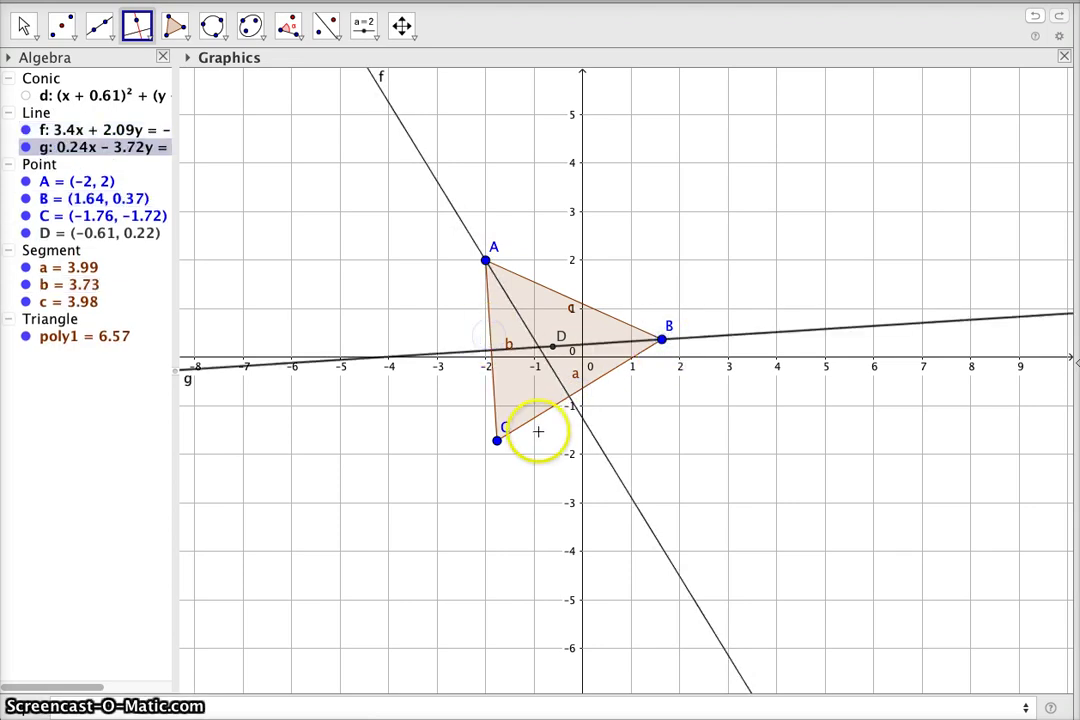
click(497, 440)
click(559, 294)
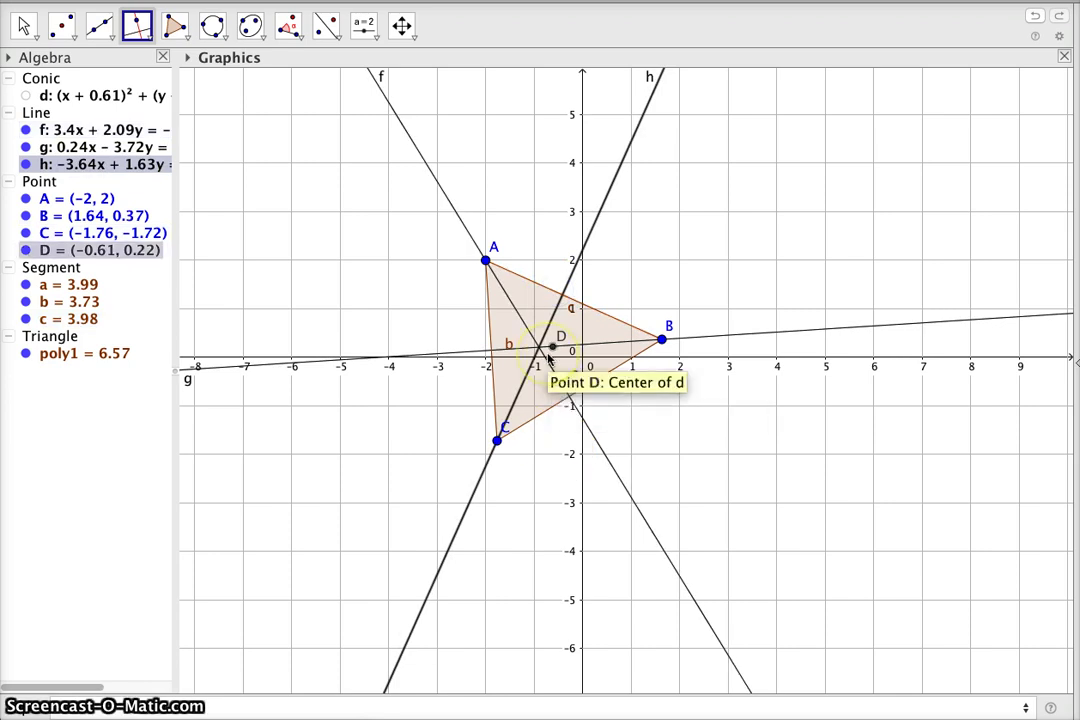
Step: Mark the orthocenter where the altitudes intersect, and the foot of the altitude from C on side AB
scroll(549, 358, up, 5)
scroll(549, 358, up, 2)
click(548, 338)
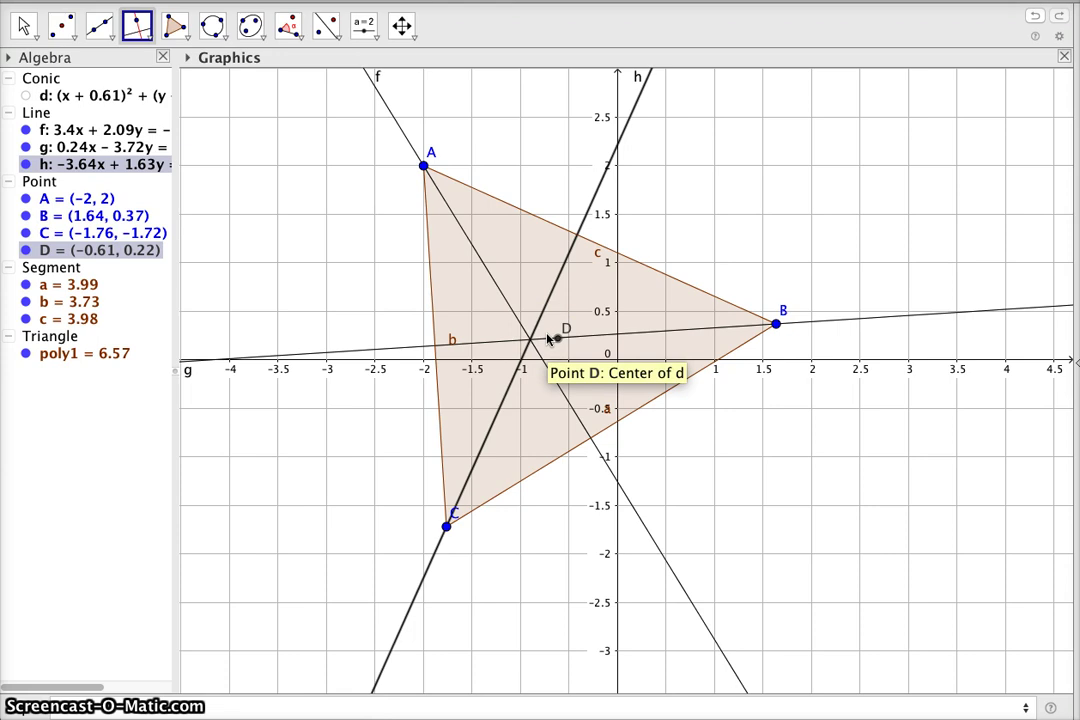
click(137, 25)
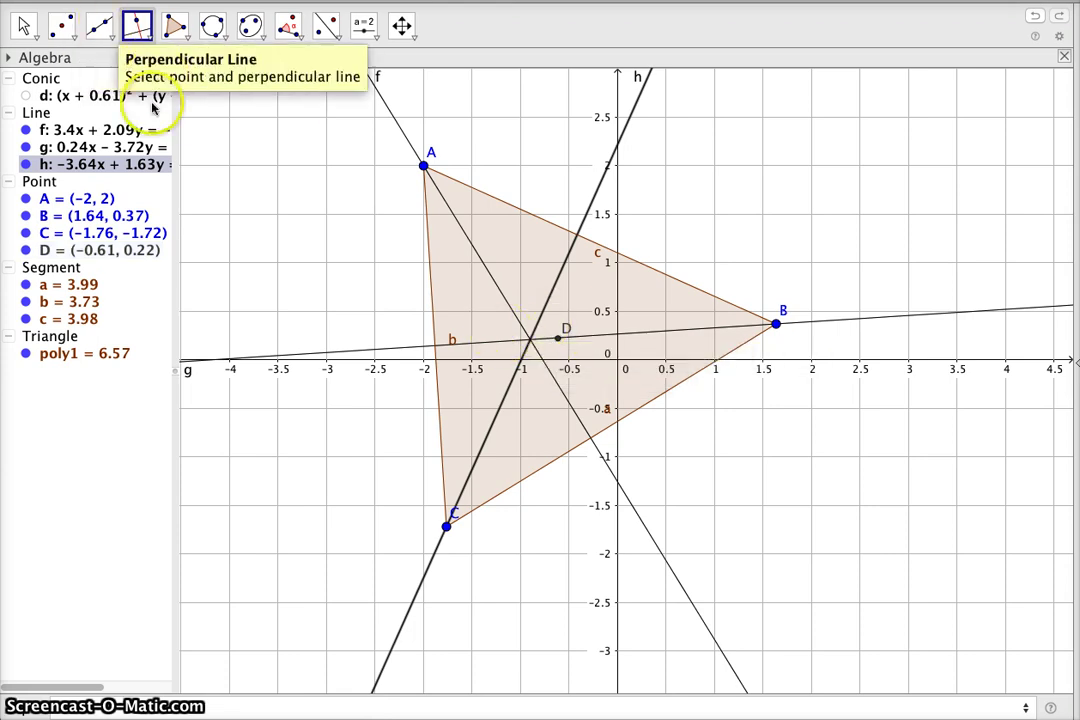
click(64, 30)
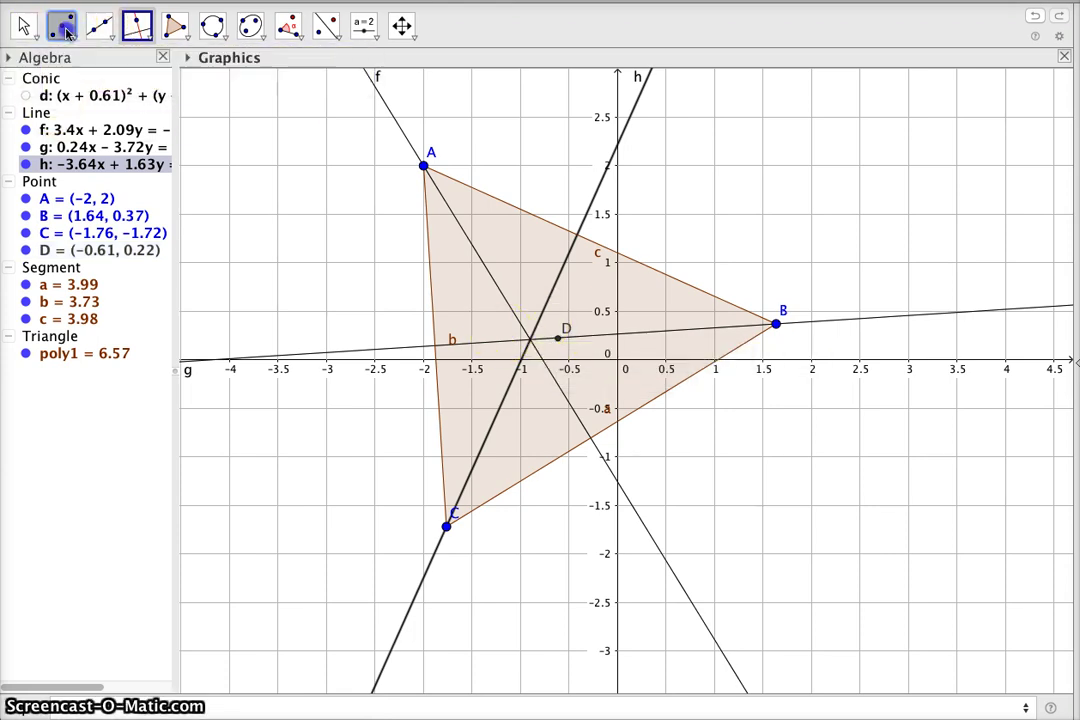
click(63, 29)
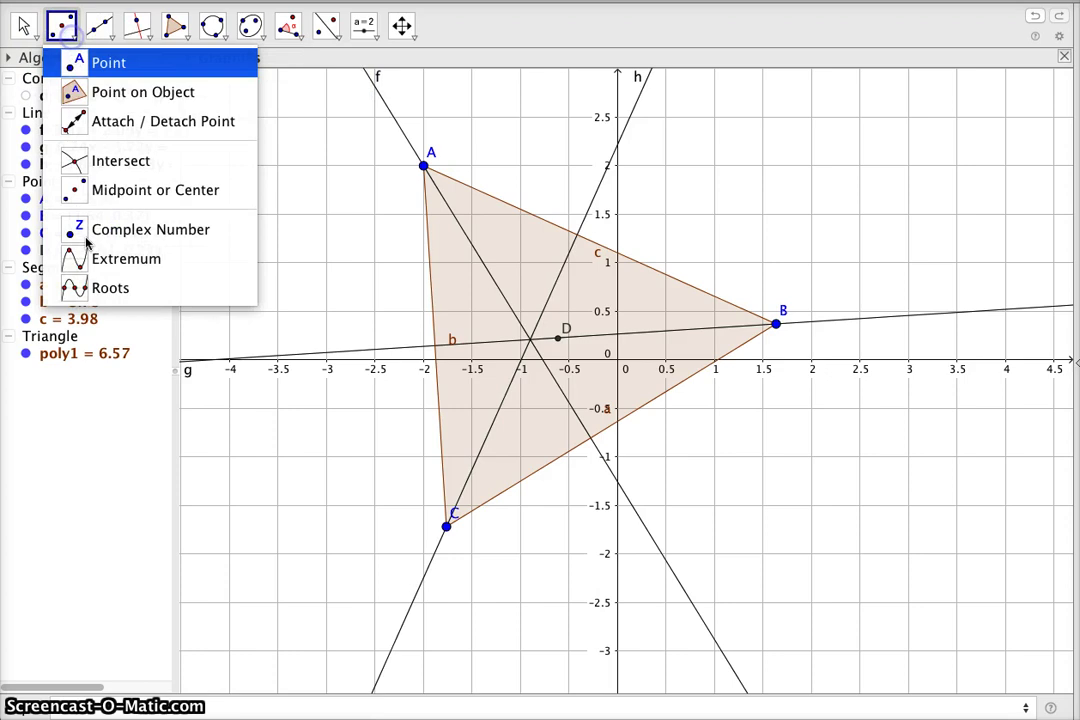
click(92, 161)
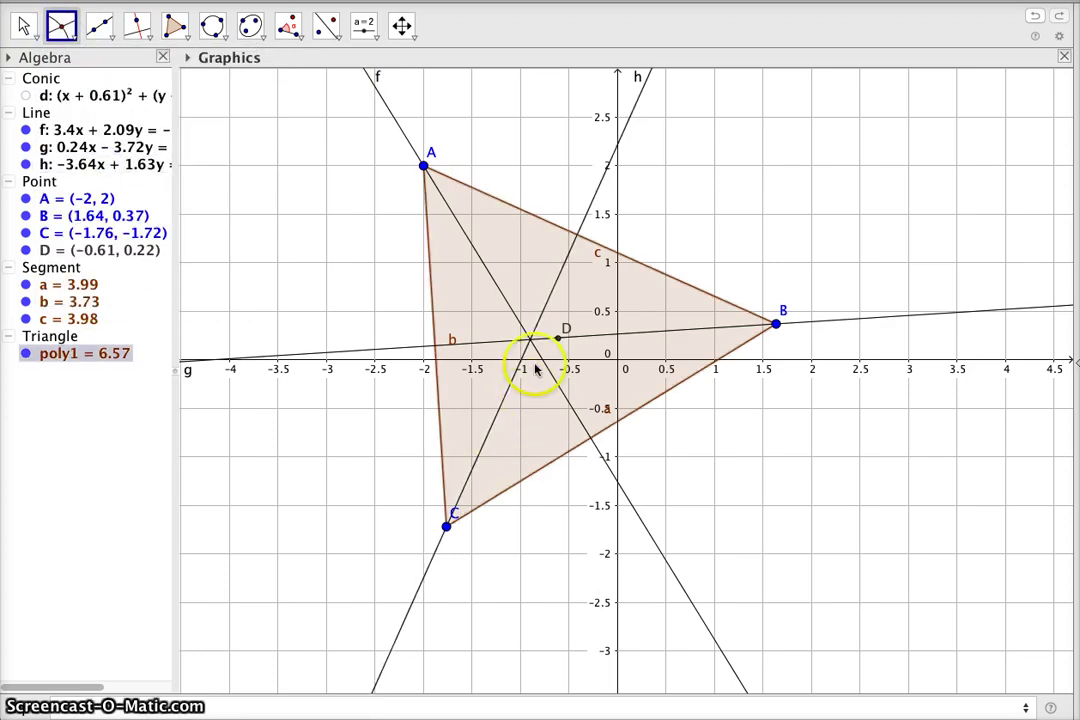
click(531, 341)
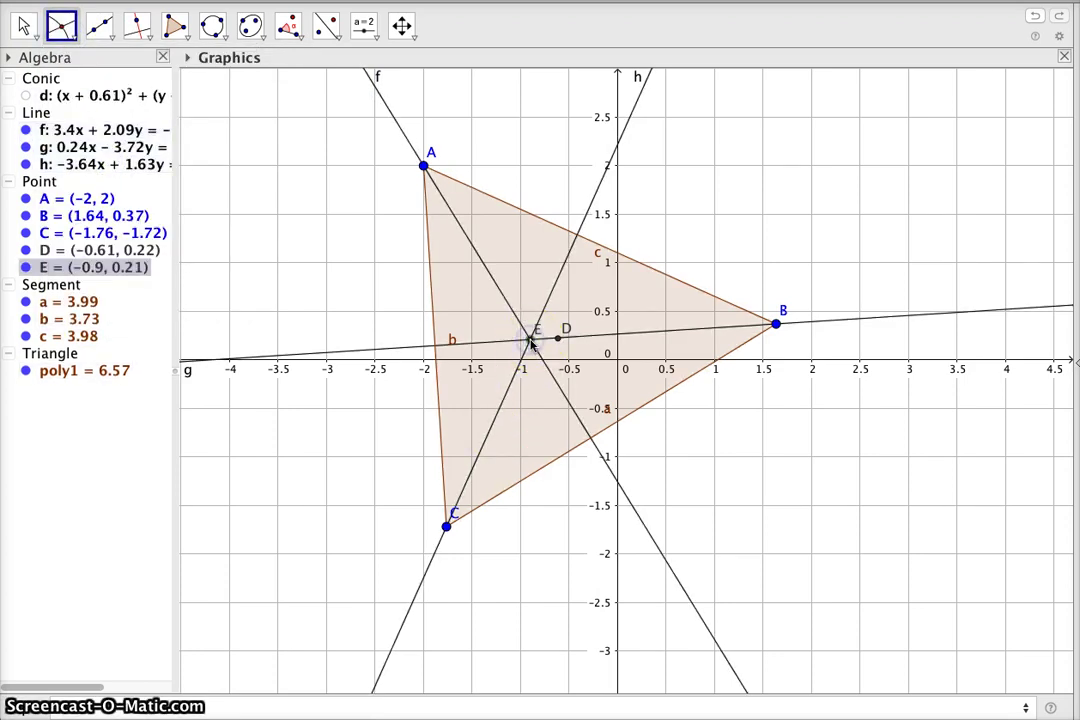
click(566, 236)
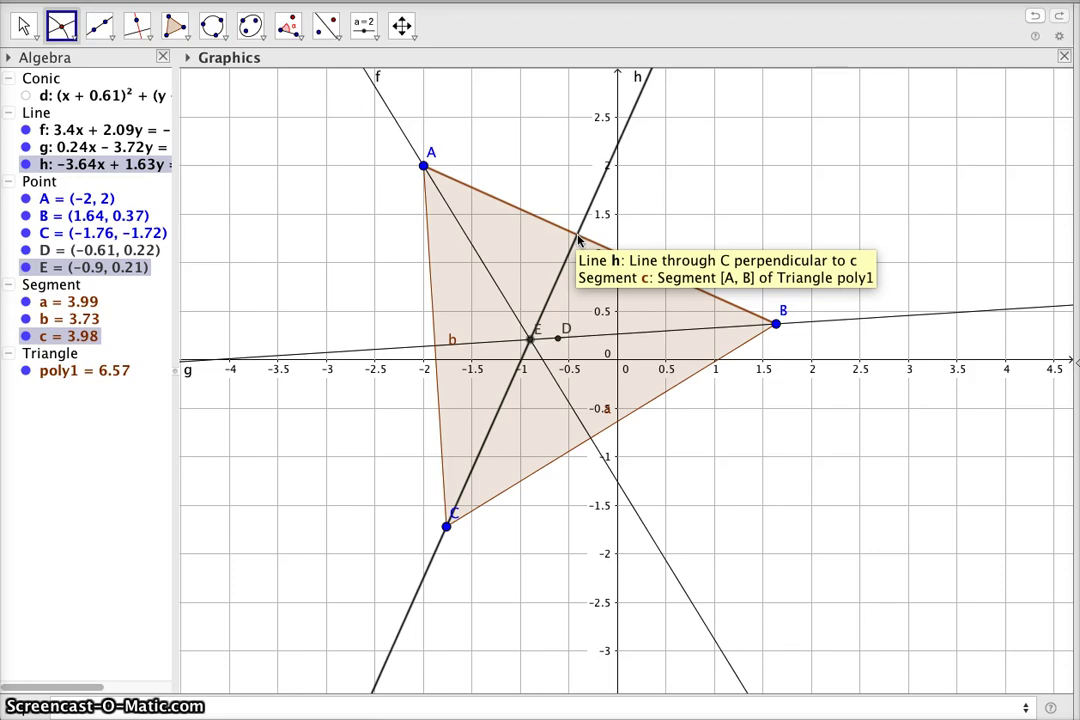
click(578, 238)
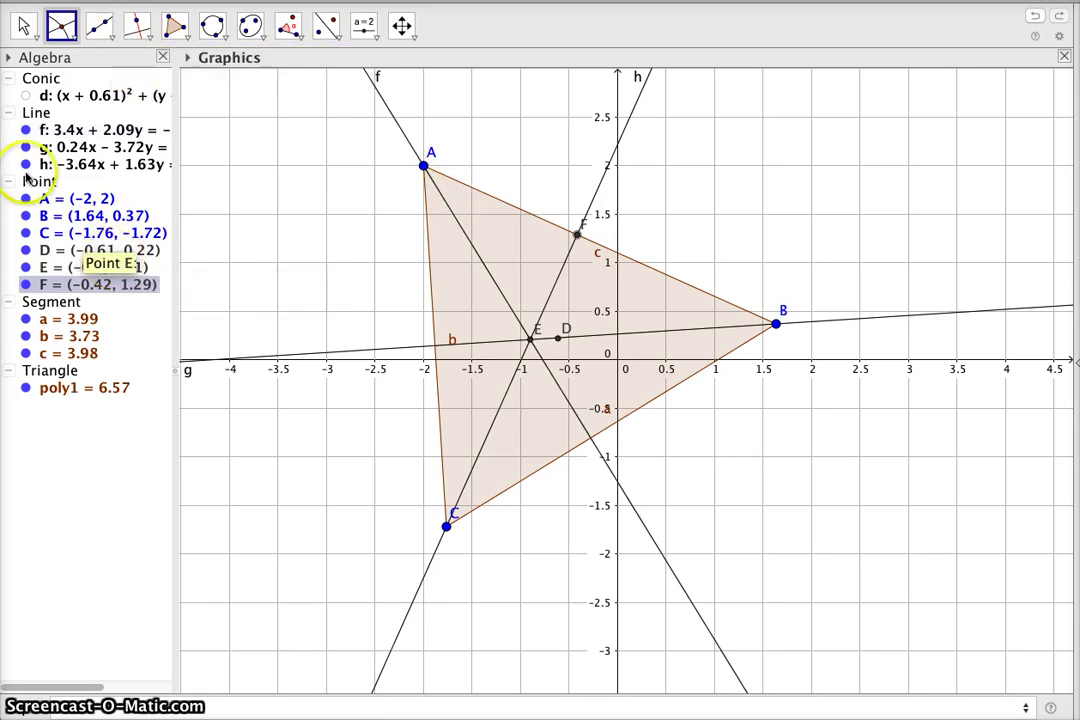
Step: Hide the three altitude lines f, g and h
click(26, 130)
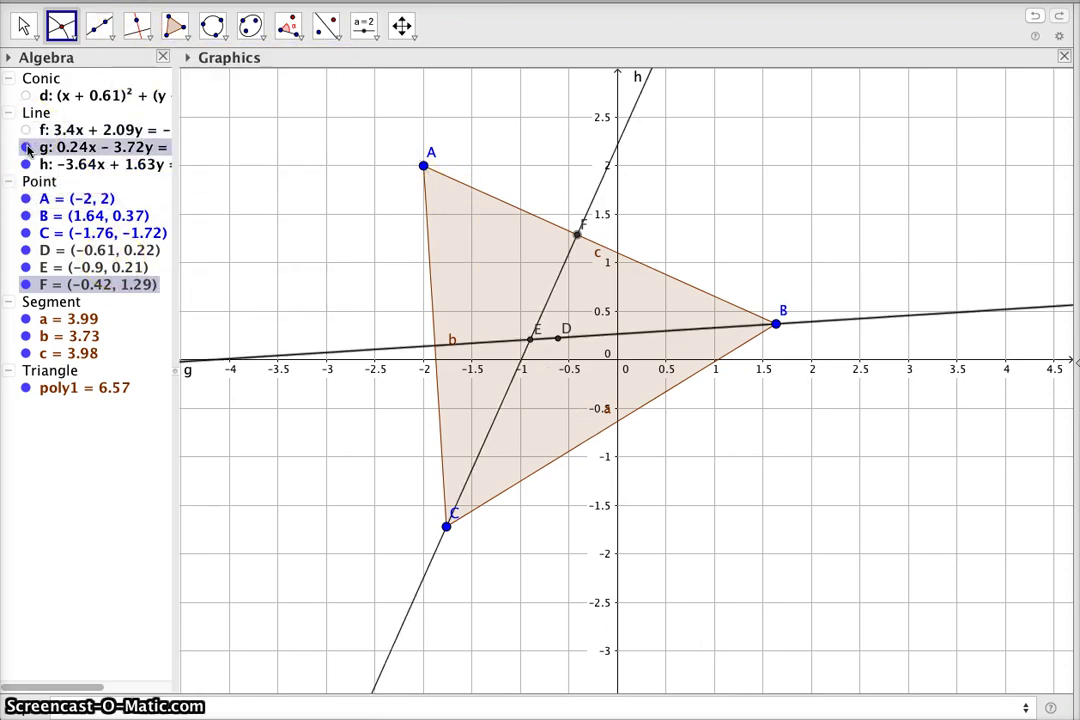
click(26, 147)
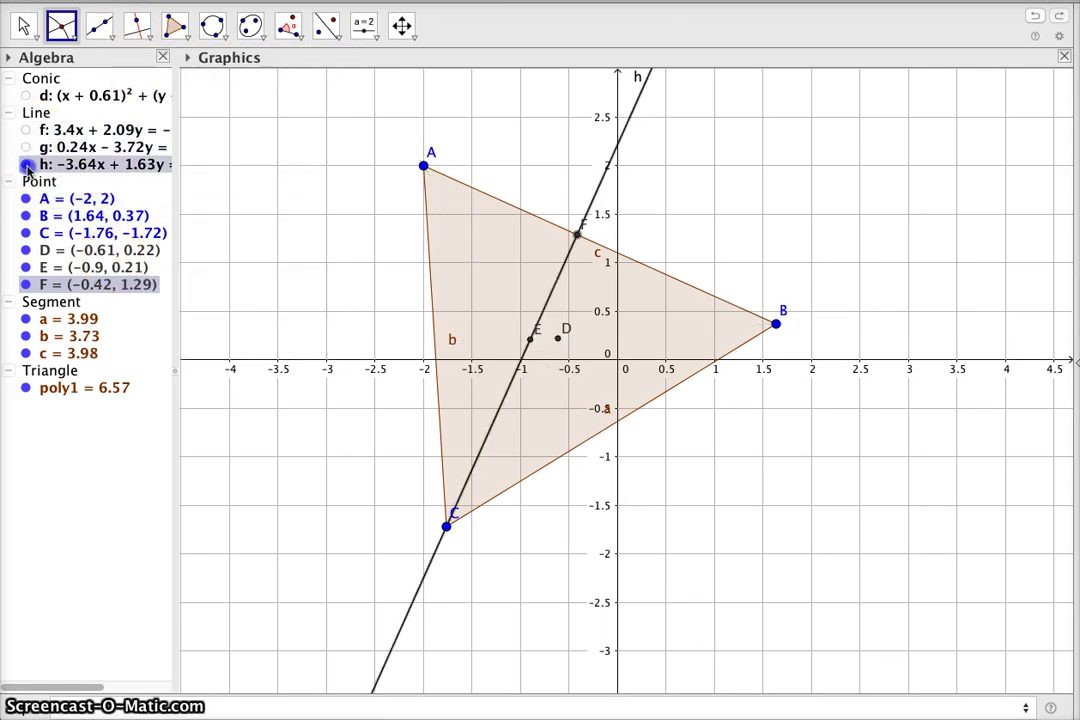
click(26, 164)
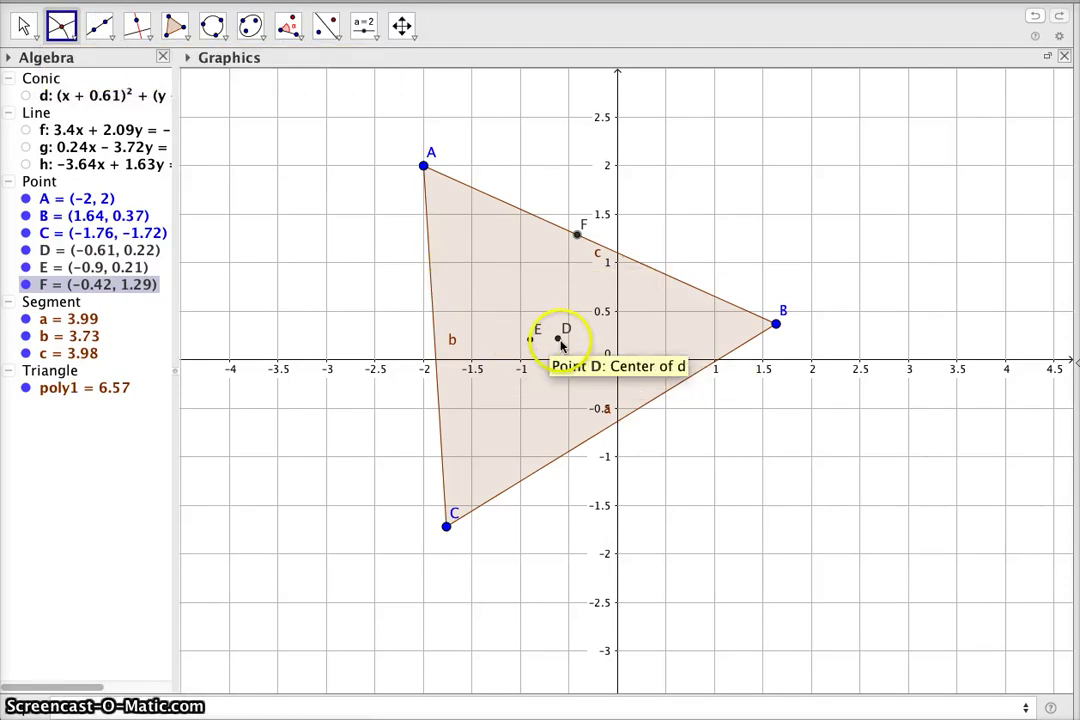
Step: Construct the midpoint between orthocenter E and circumcenter D with the Midpoint or Center tool
click(77, 39)
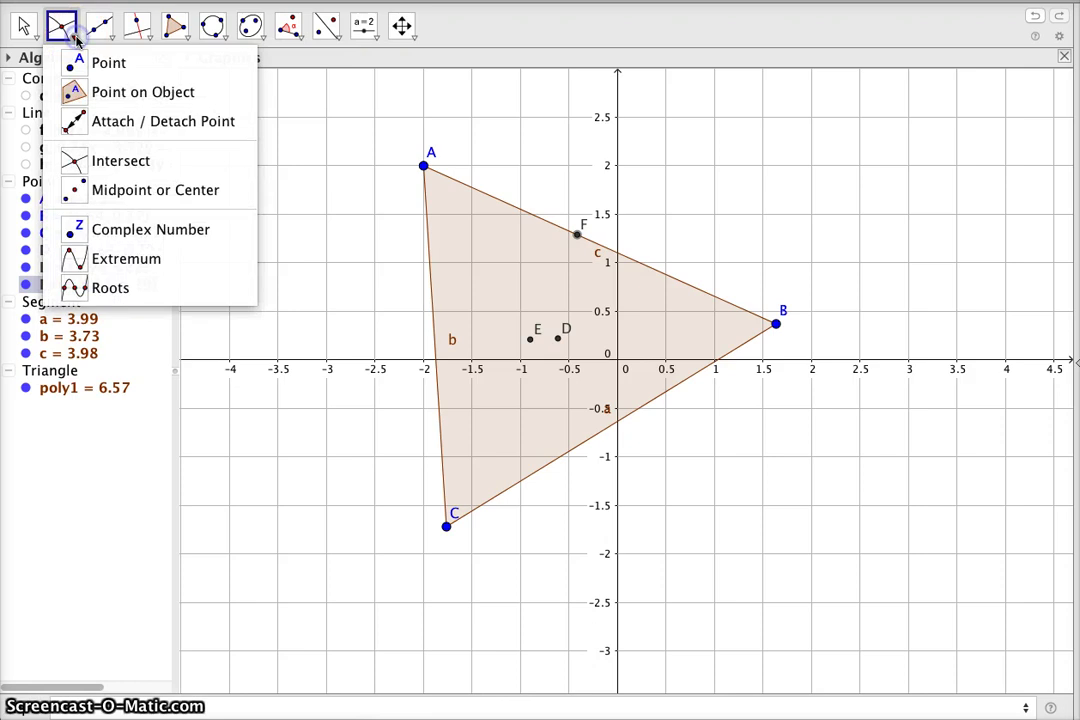
click(112, 188)
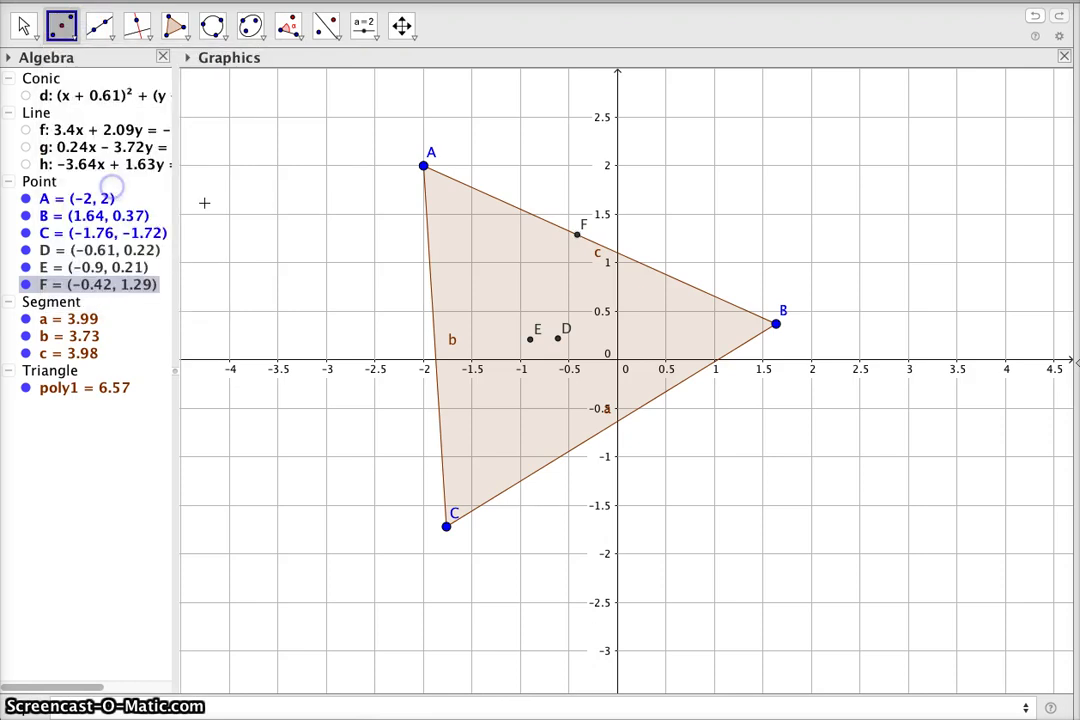
click(529, 340)
click(557, 340)
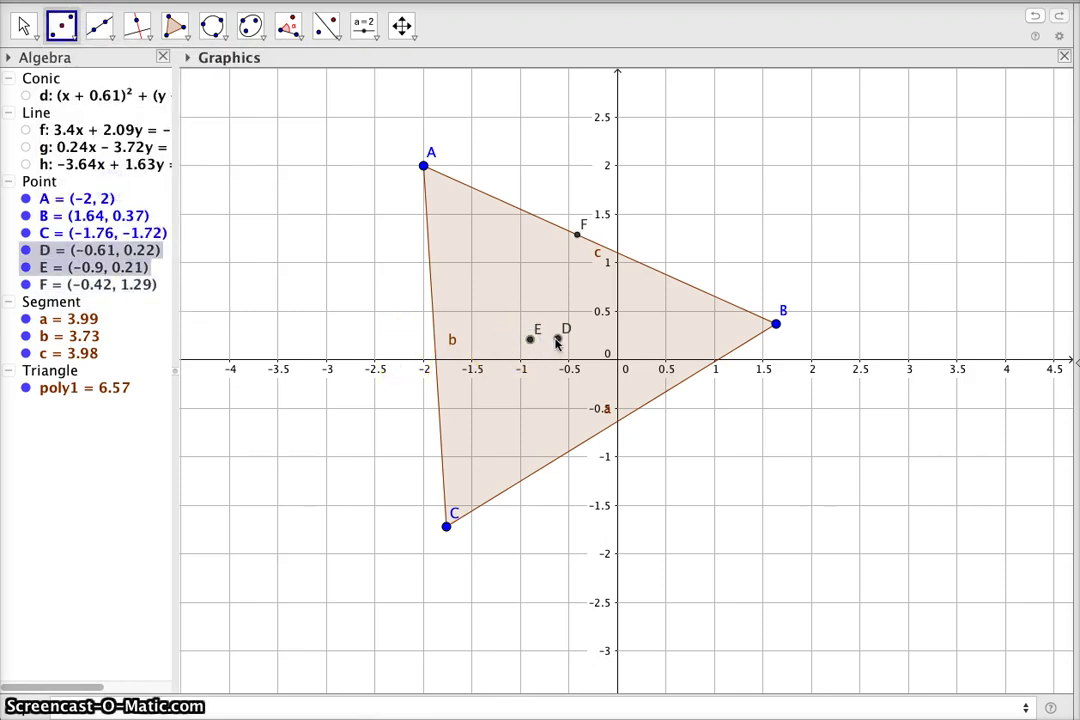
Step: Finish the midpoint G of orthocenter E and circumcenter D, and draw a circle centered at G through altitude foot F
click(557, 340)
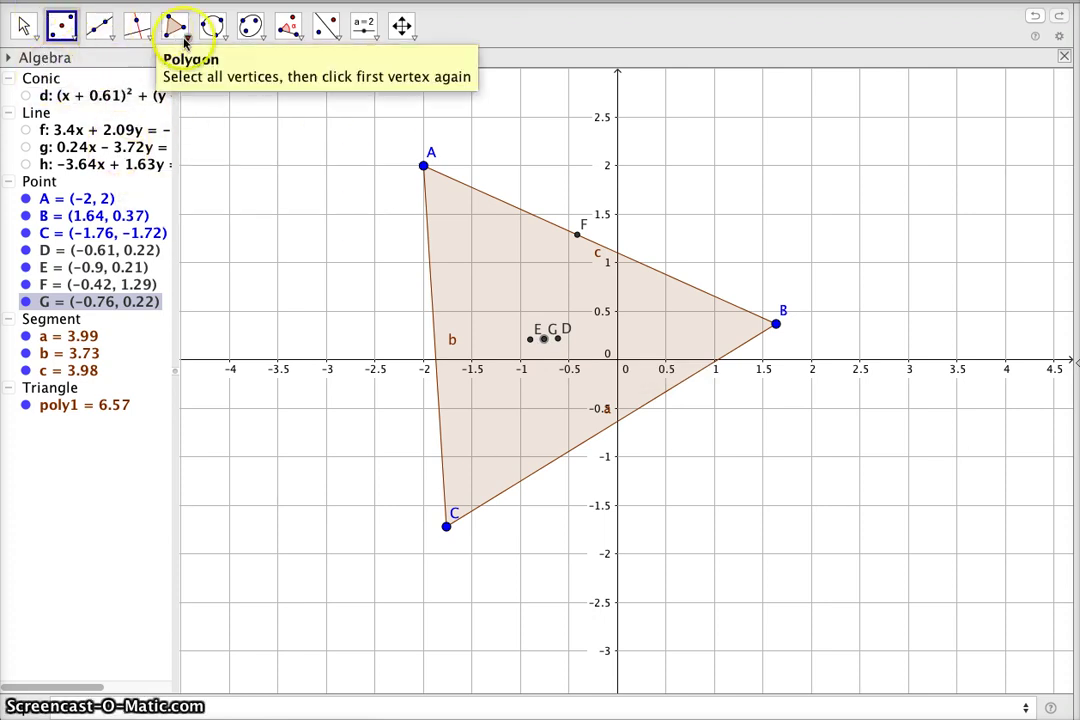
click(224, 40)
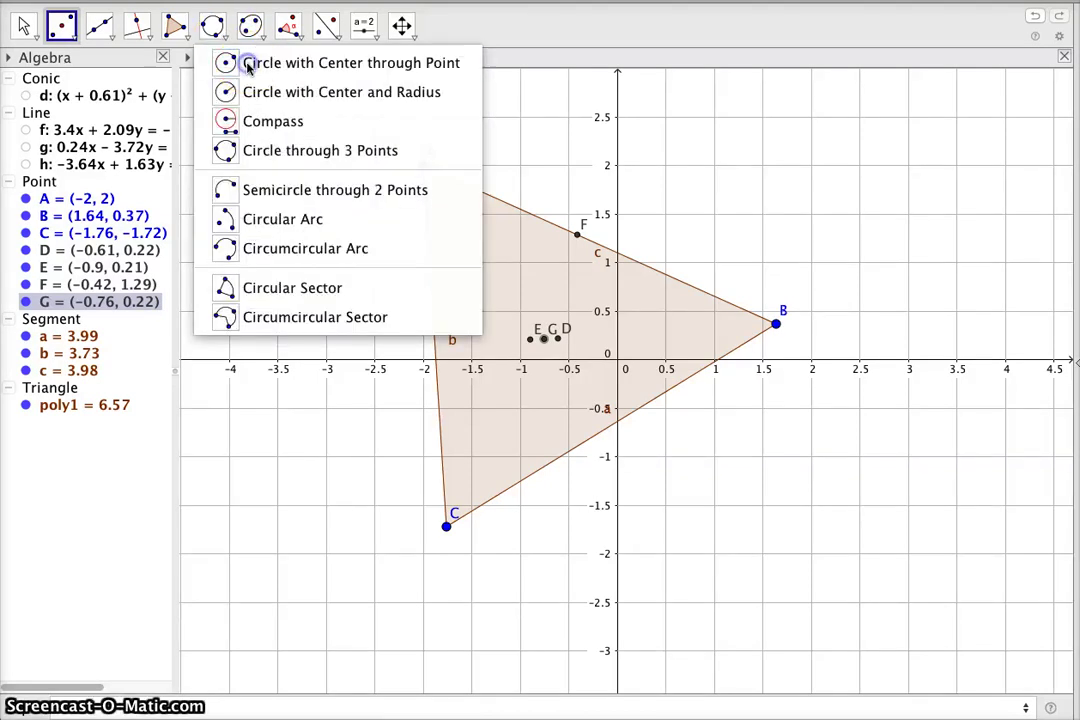
click(250, 64)
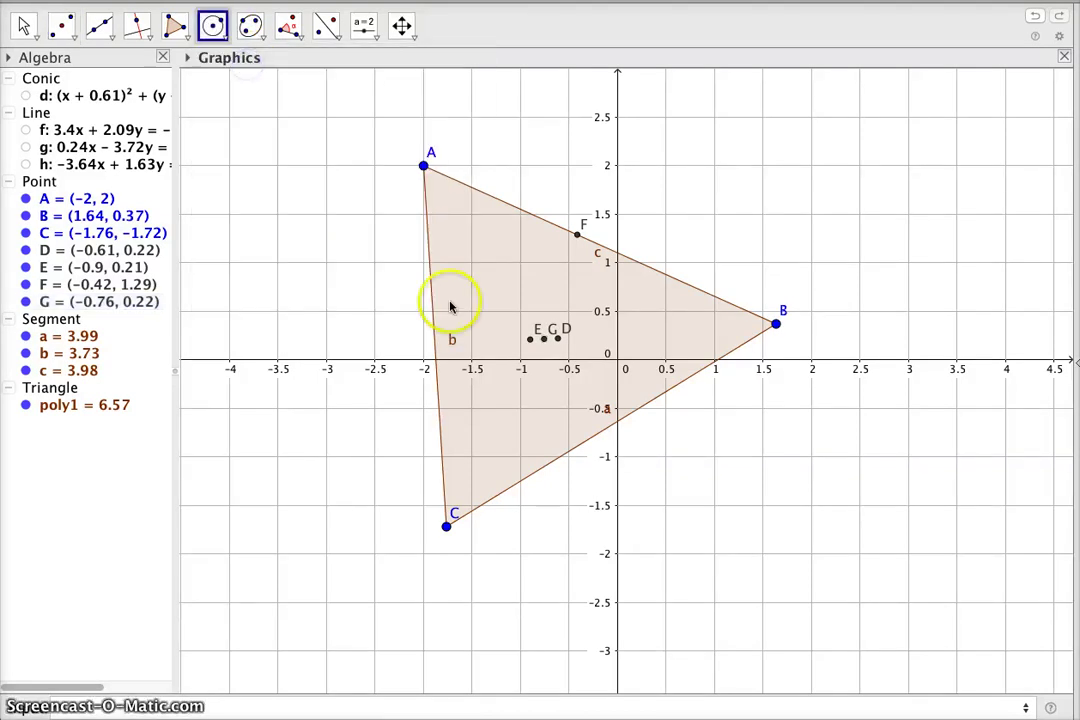
click(544, 340)
click(577, 235)
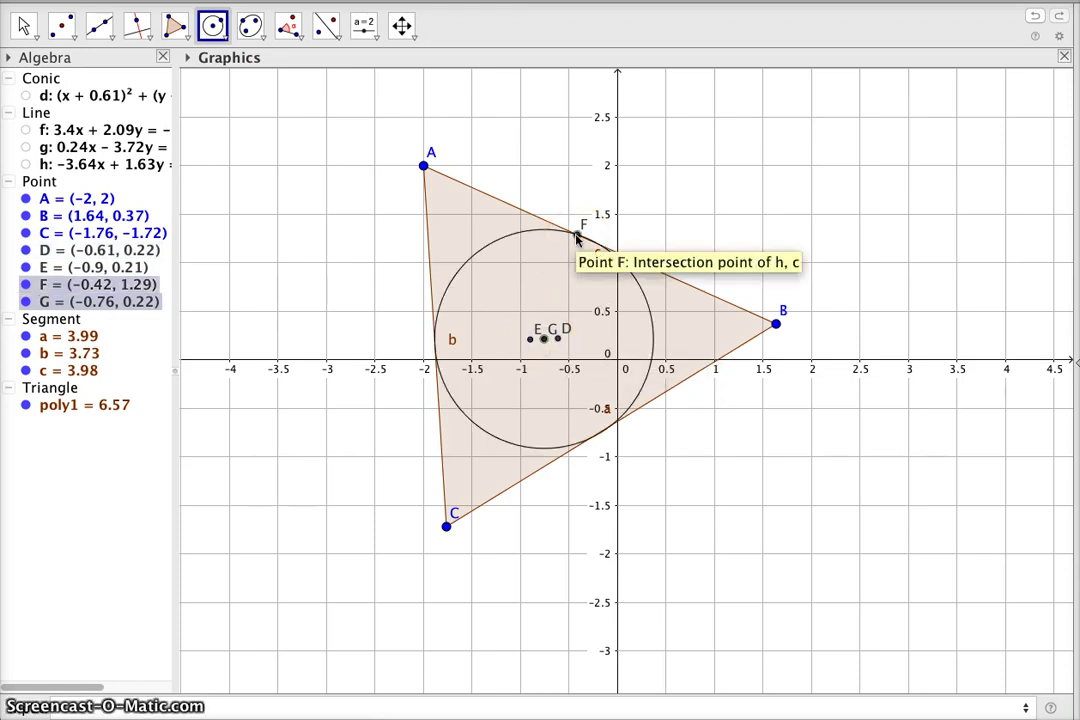
click(577, 235)
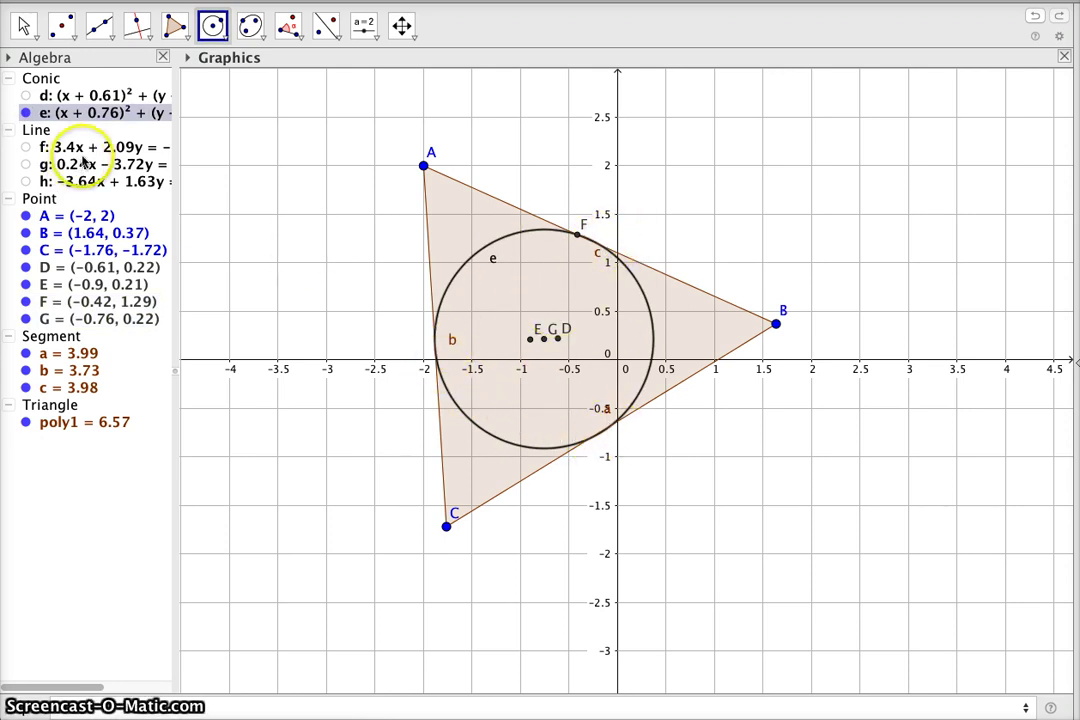
Step: Show the three hidden altitude lines f, g and h again
click(26, 147)
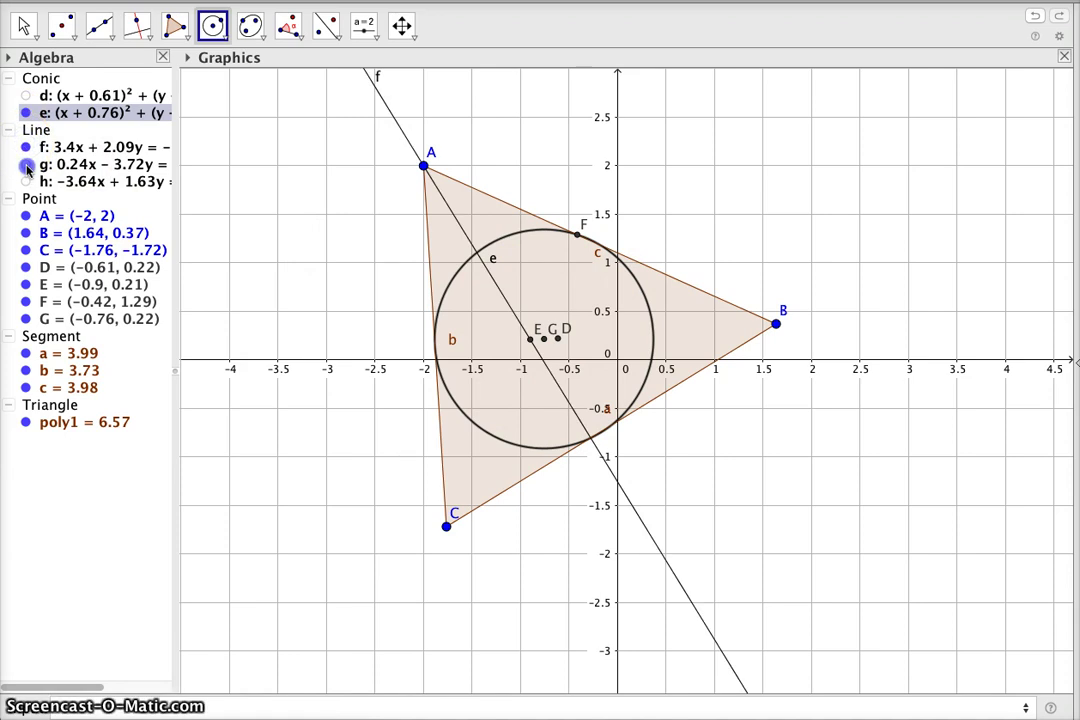
click(26, 164)
click(26, 182)
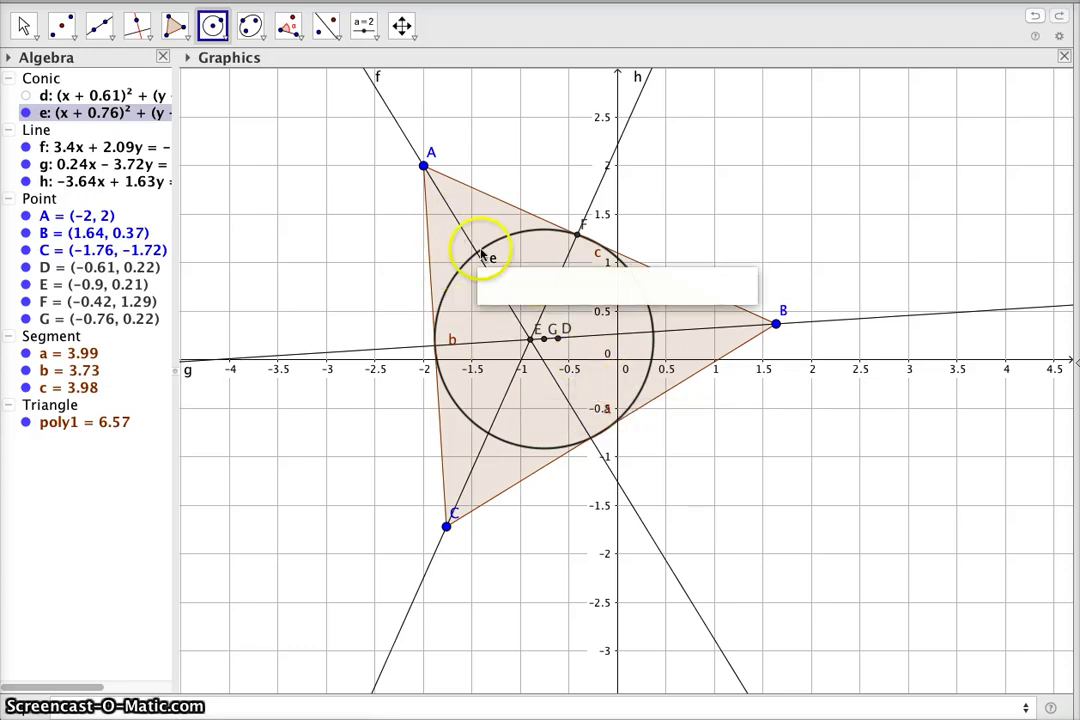
Step: Construct the midpoint between orthocenter E and vertex A with the Midpoint or Center tool
click(61, 25)
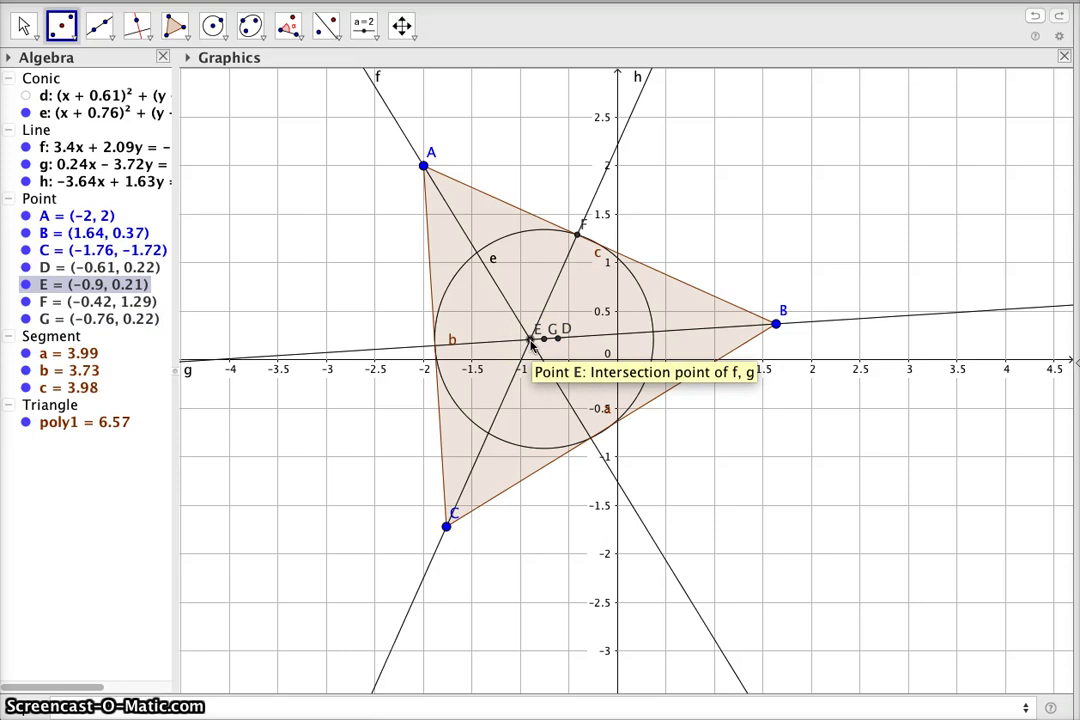
click(531, 341)
click(424, 166)
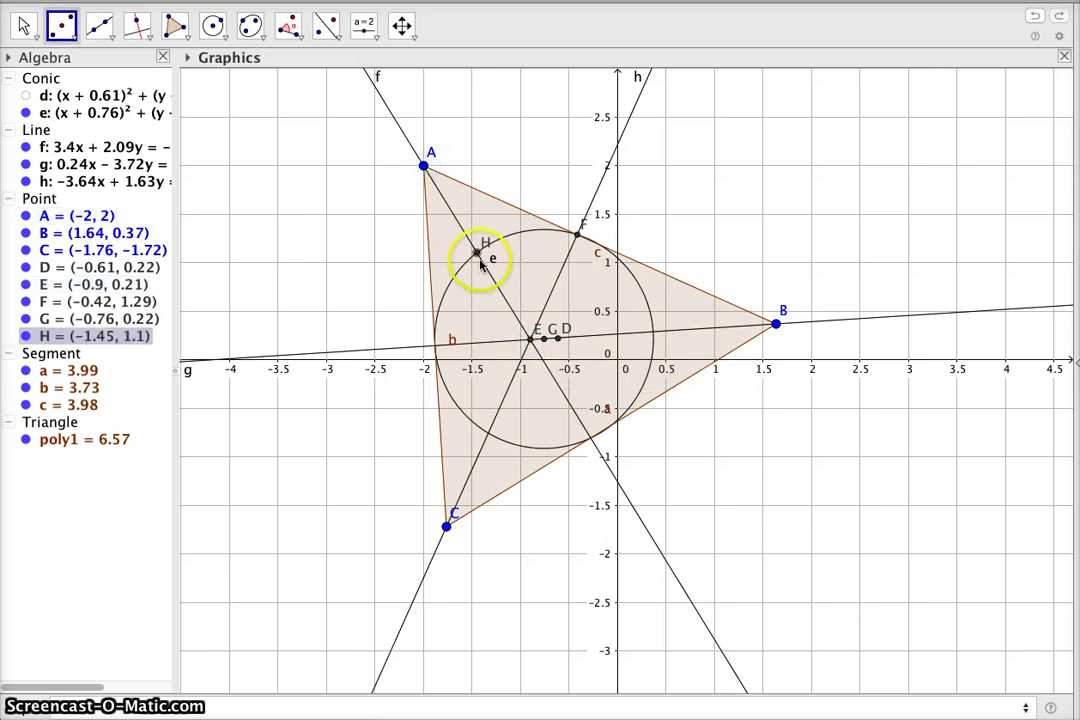
Step: Construct the midpoints of the triangle's three sides c, b and a
click(498, 201)
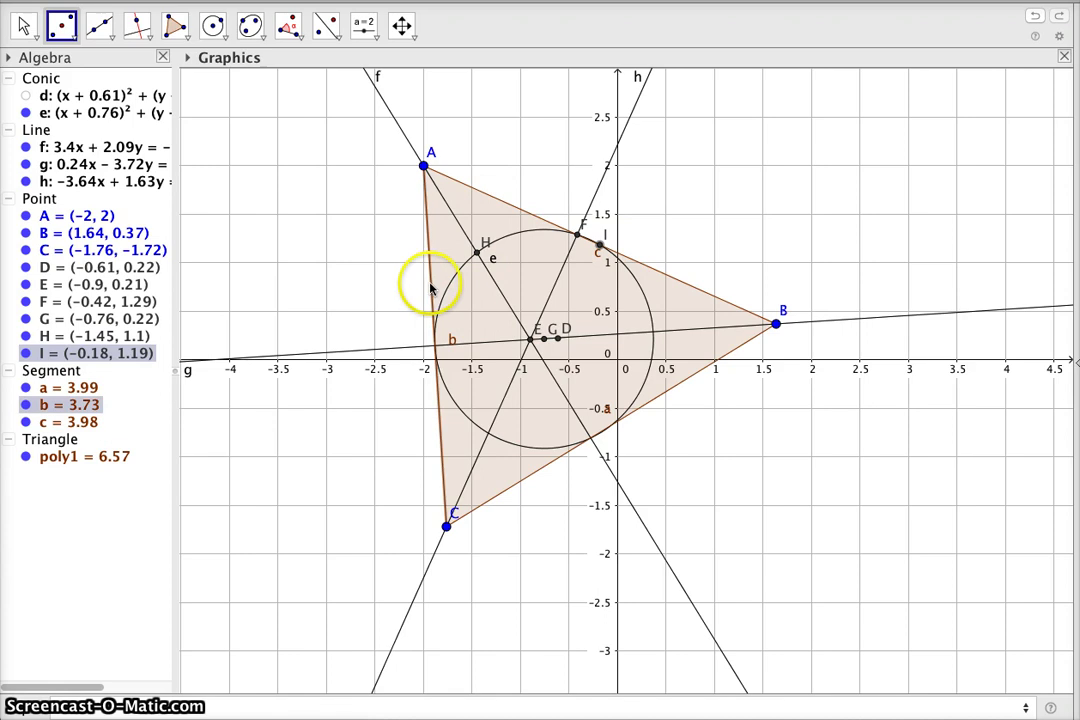
click(431, 284)
click(560, 457)
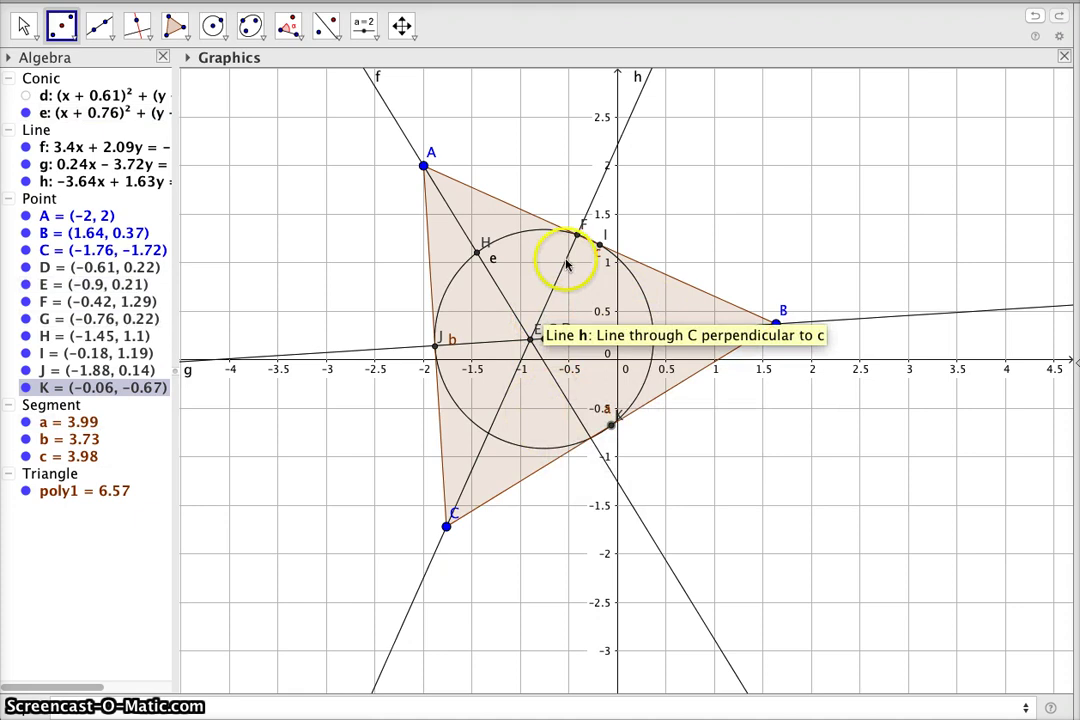
Step: Construct the midpoints between orthocenter E and vertices B and C
click(776, 323)
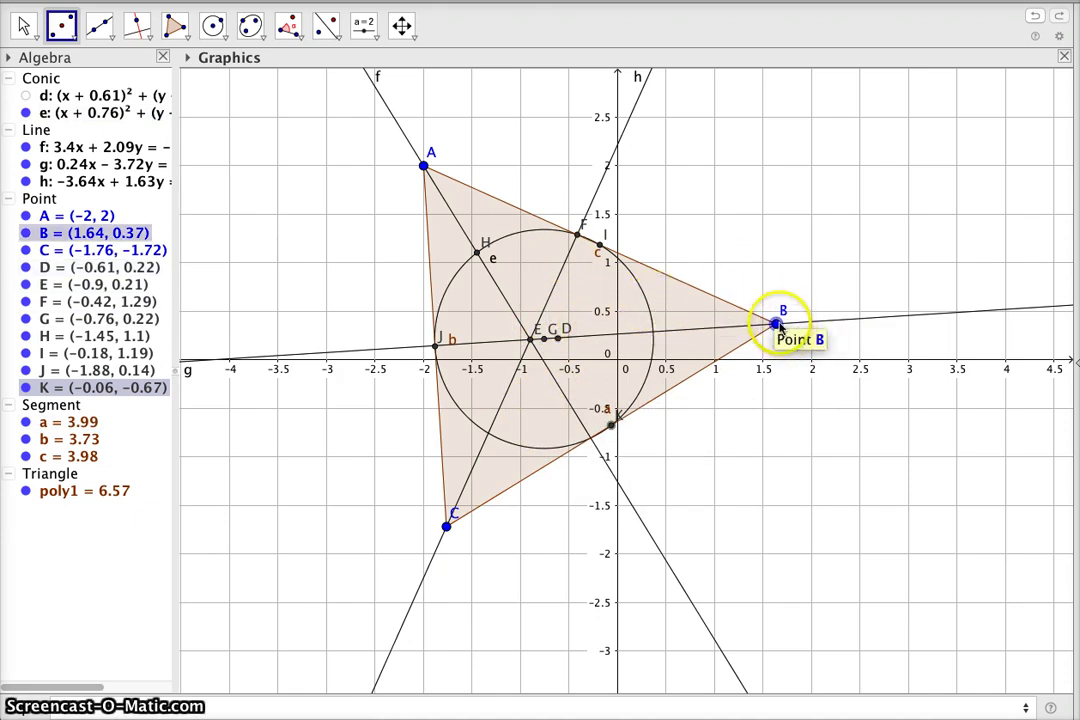
click(533, 340)
click(446, 526)
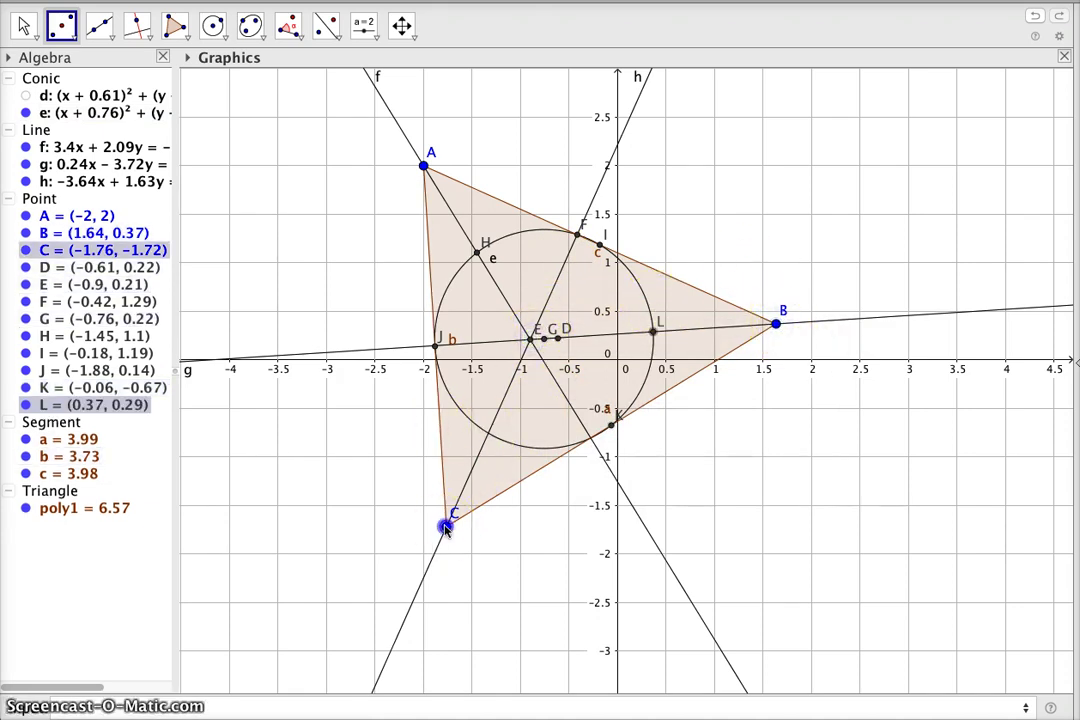
click(530, 341)
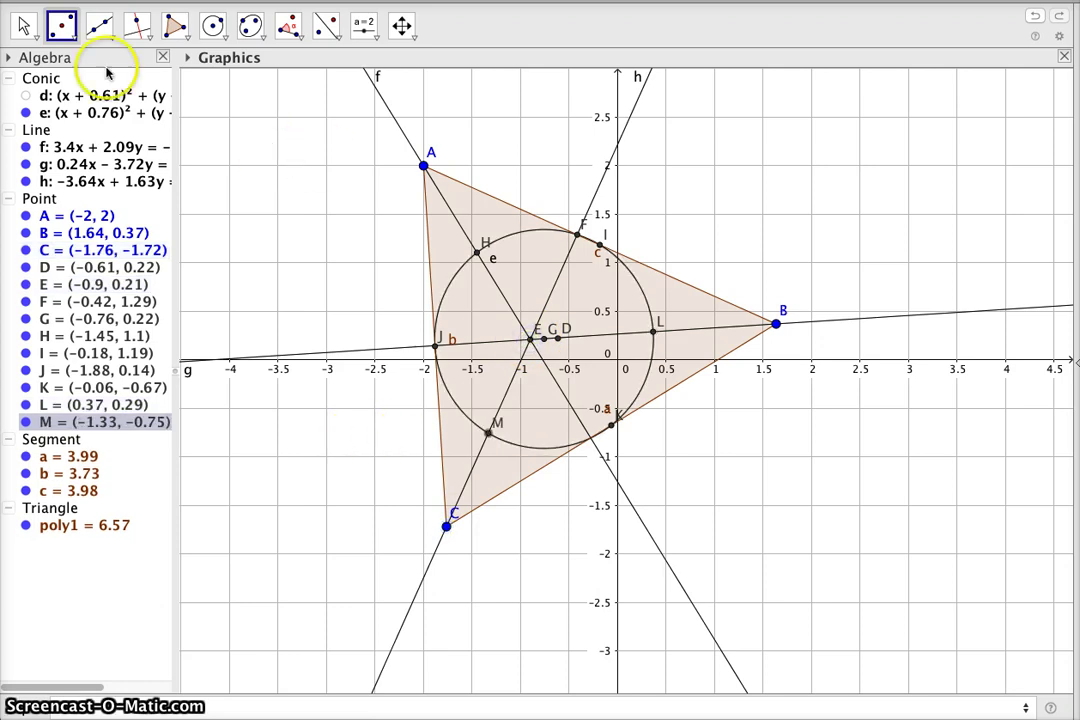
Step: Mark the feet of the altitudes from B and A as intersections with sides b and a using the Intersect tool
click(70, 37)
click(101, 159)
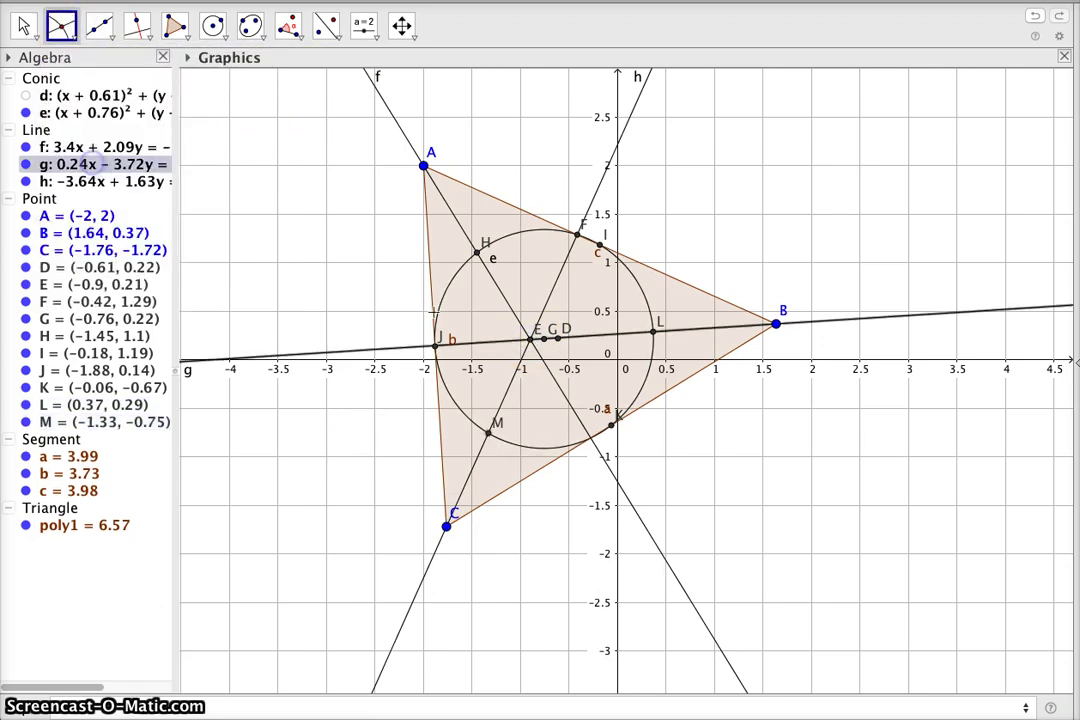
click(438, 346)
click(440, 343)
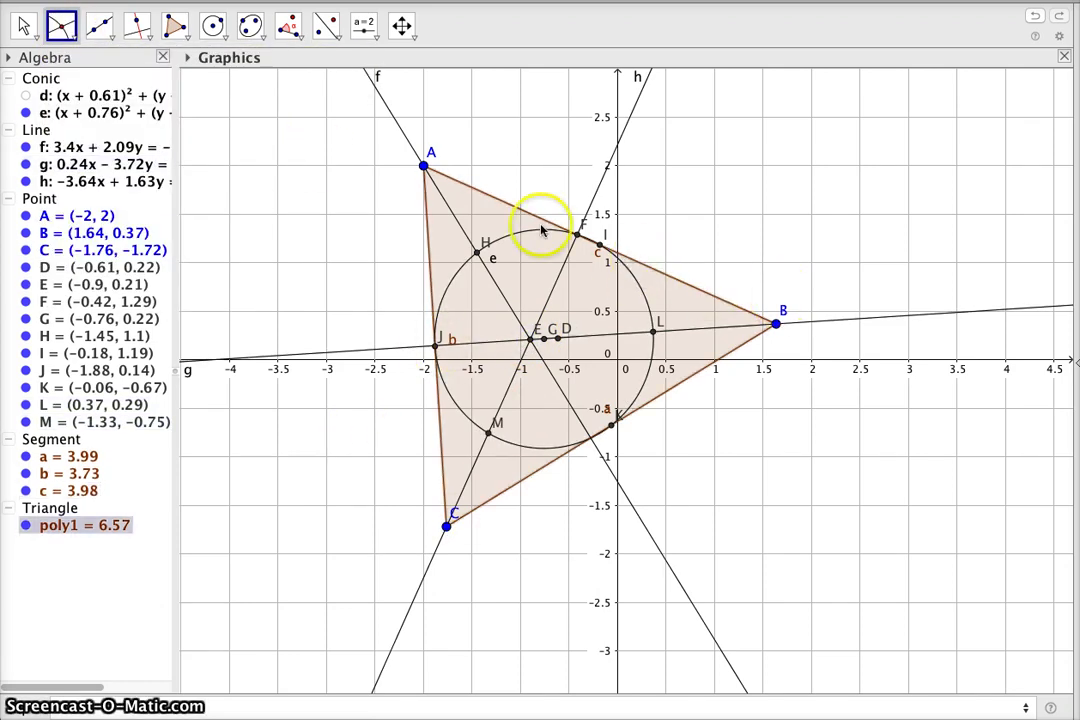
click(447, 344)
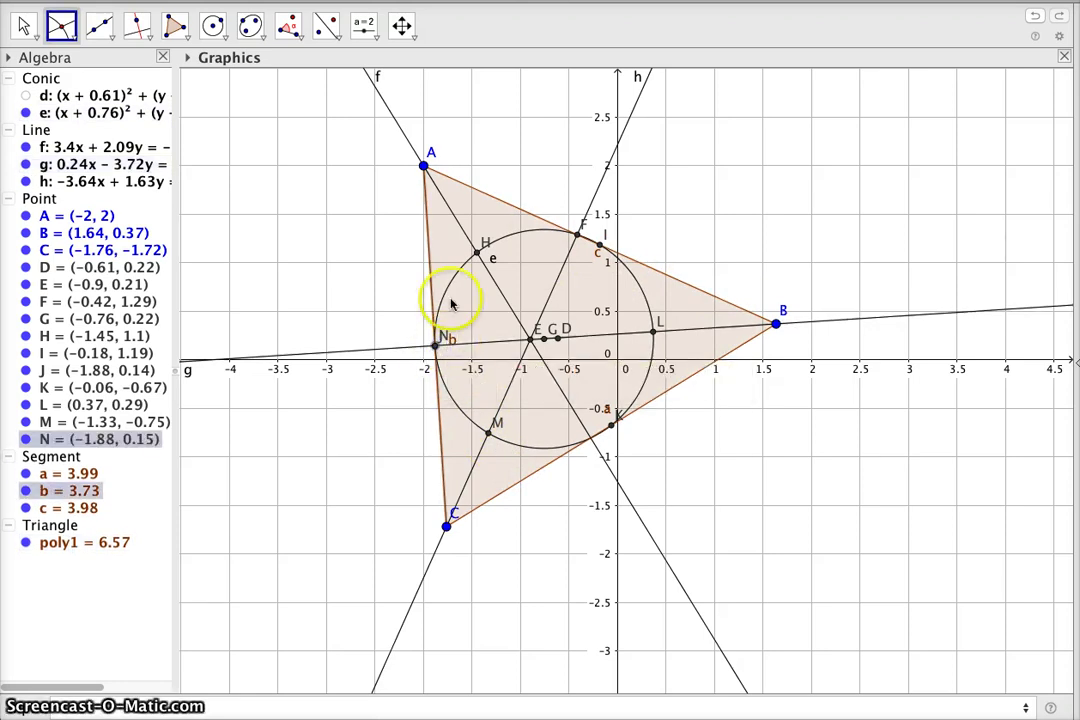
click(580, 420)
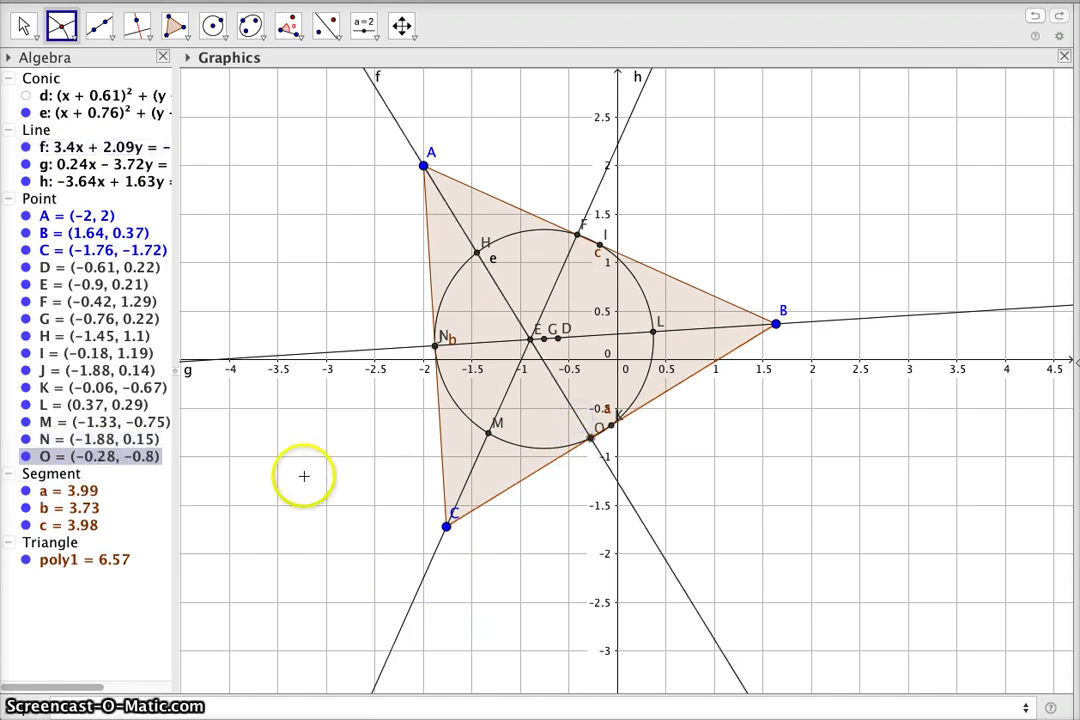
Step: Hide altitude lines f, g and h so only the circle and its points remain on the triangle
click(25, 147)
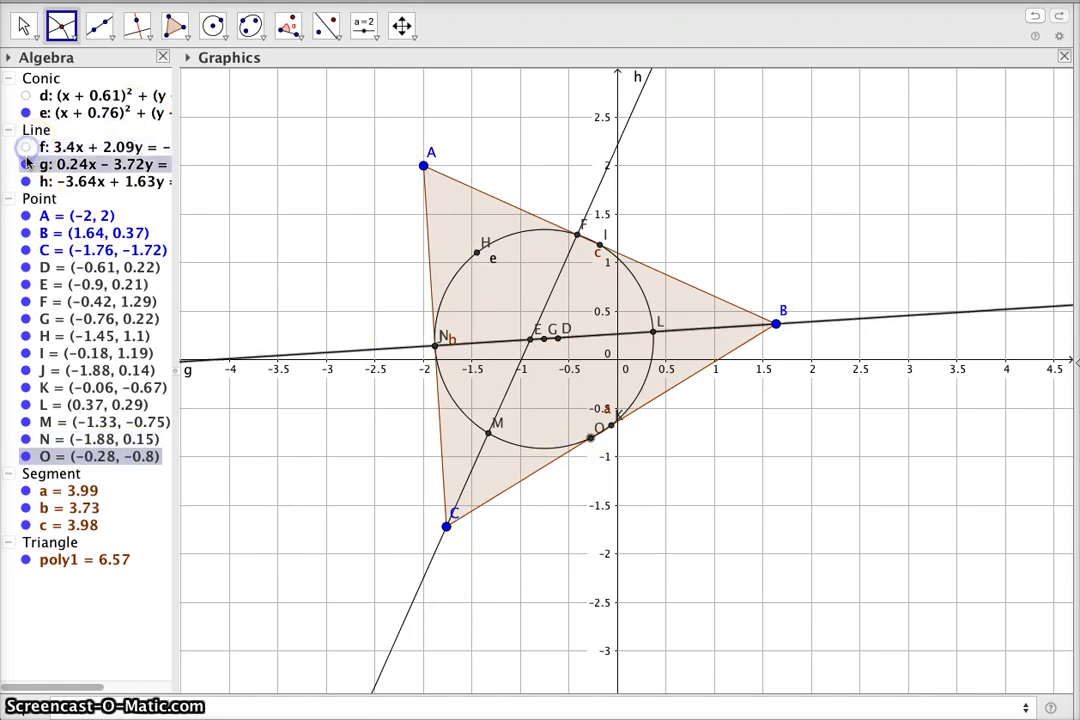
click(25, 164)
click(25, 181)
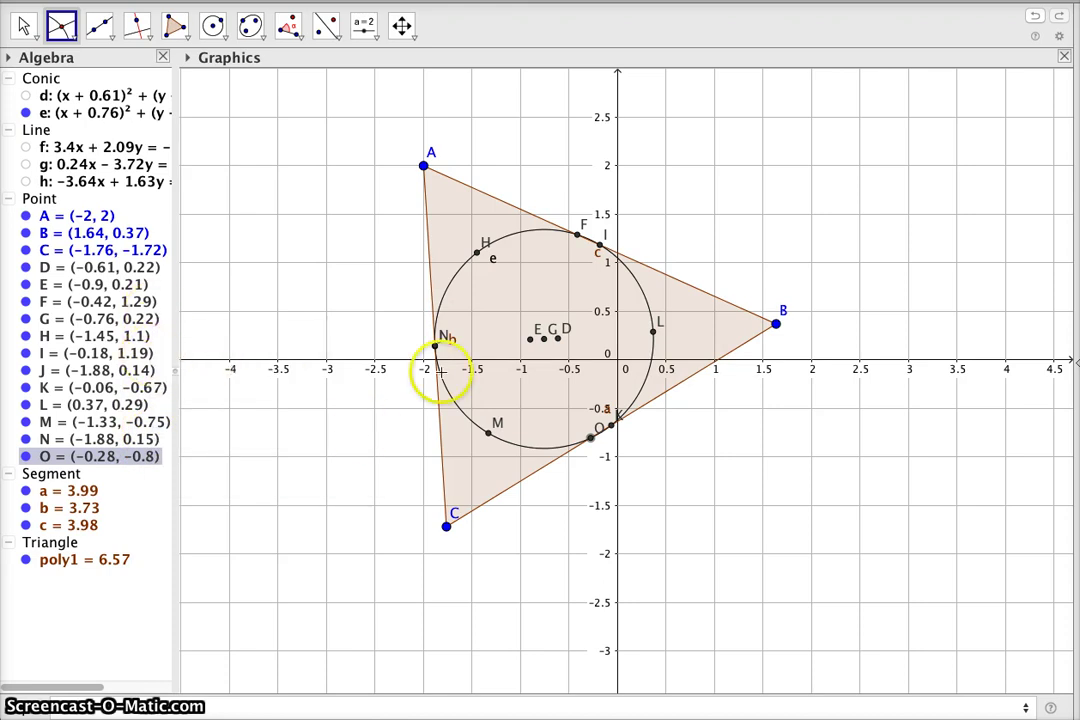
click(550, 343)
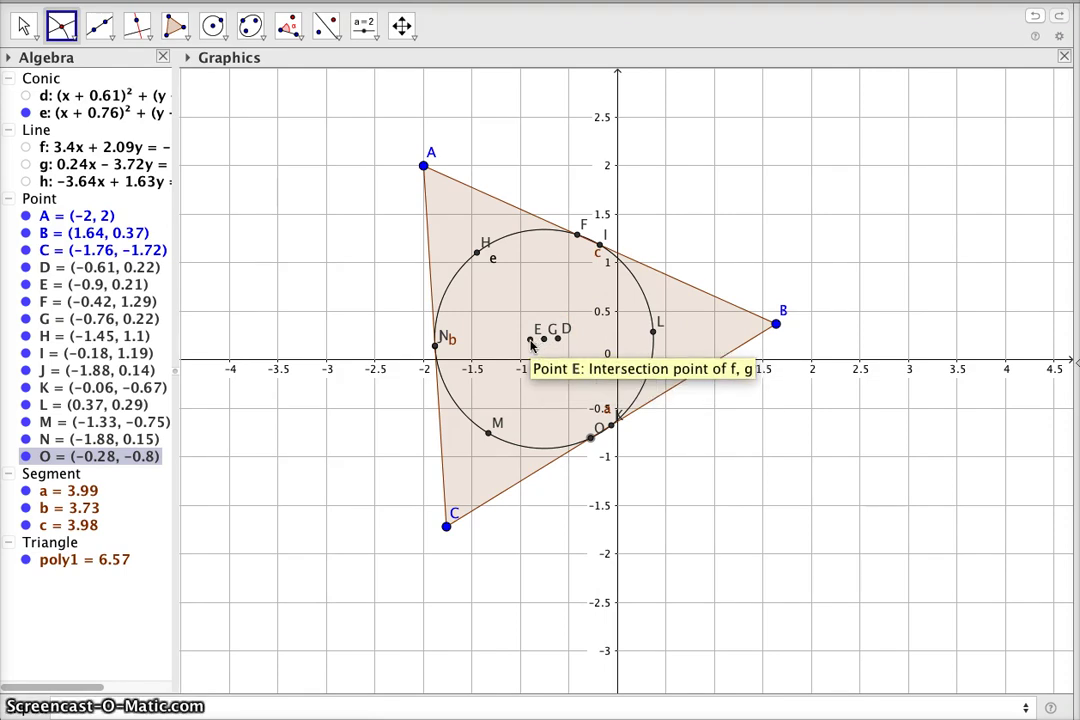
click(550, 340)
click(558, 340)
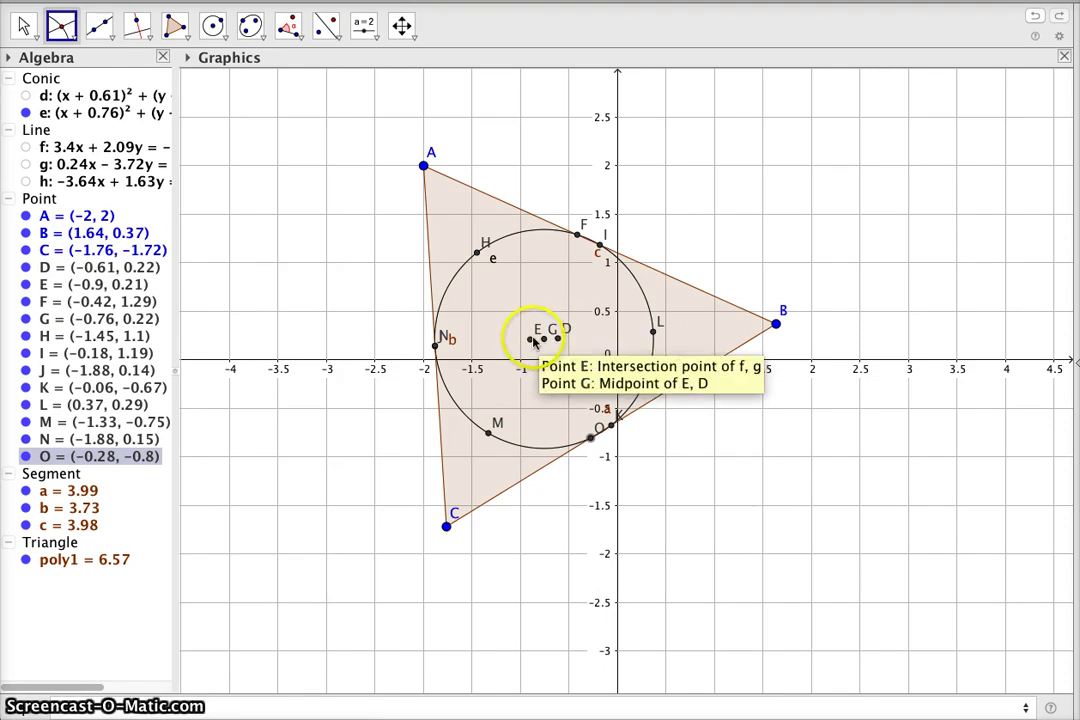
click(545, 338)
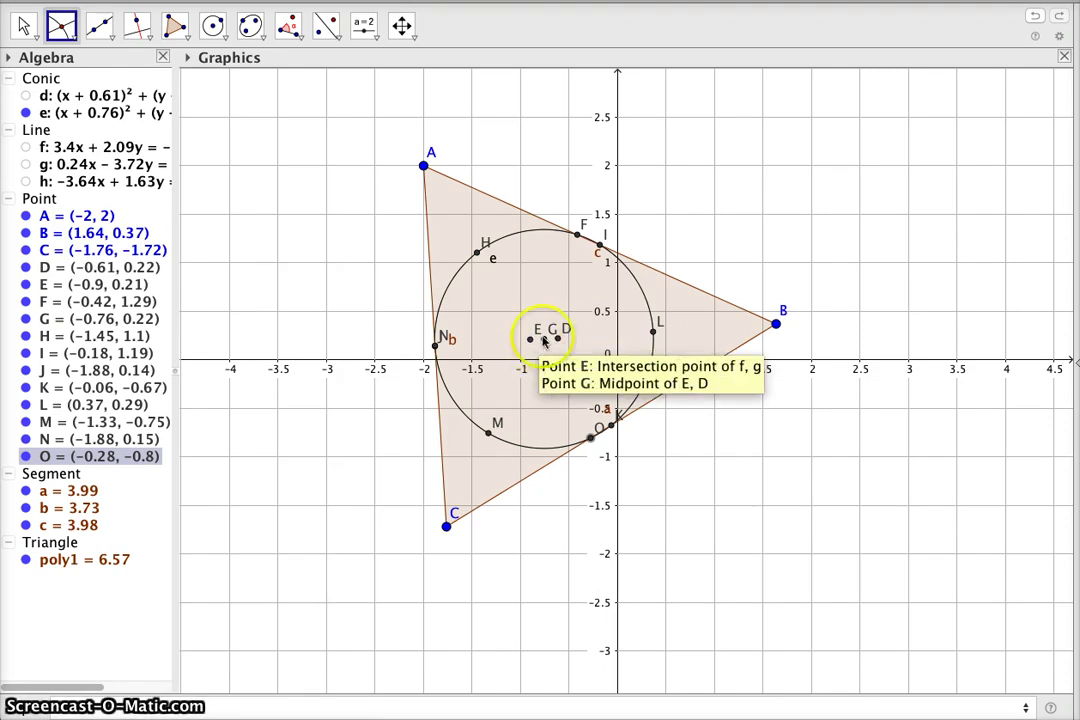
click(535, 299)
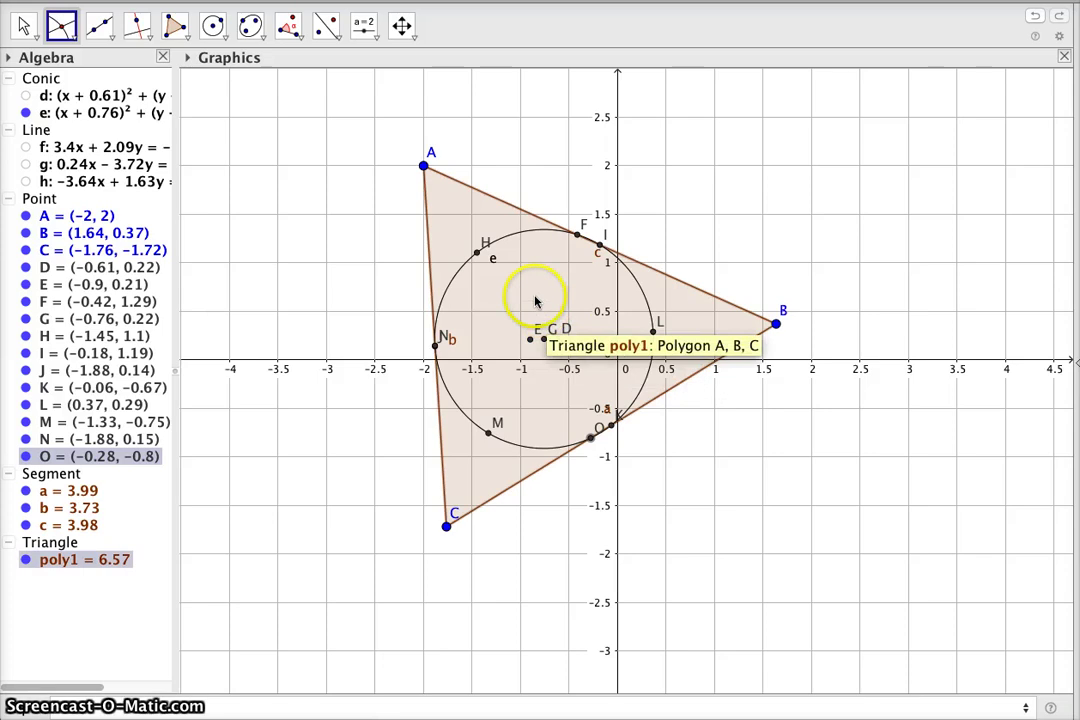